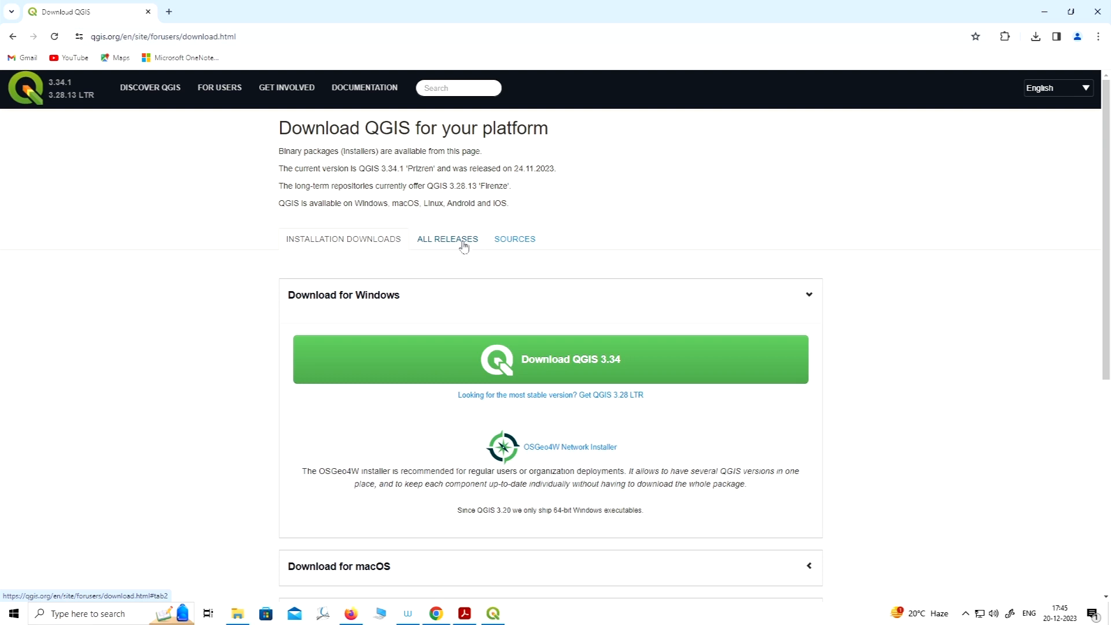
# Open the windows folder of the older QGIS releases archive from the download page's all-releases section.
pyautogui.click(438, 243)
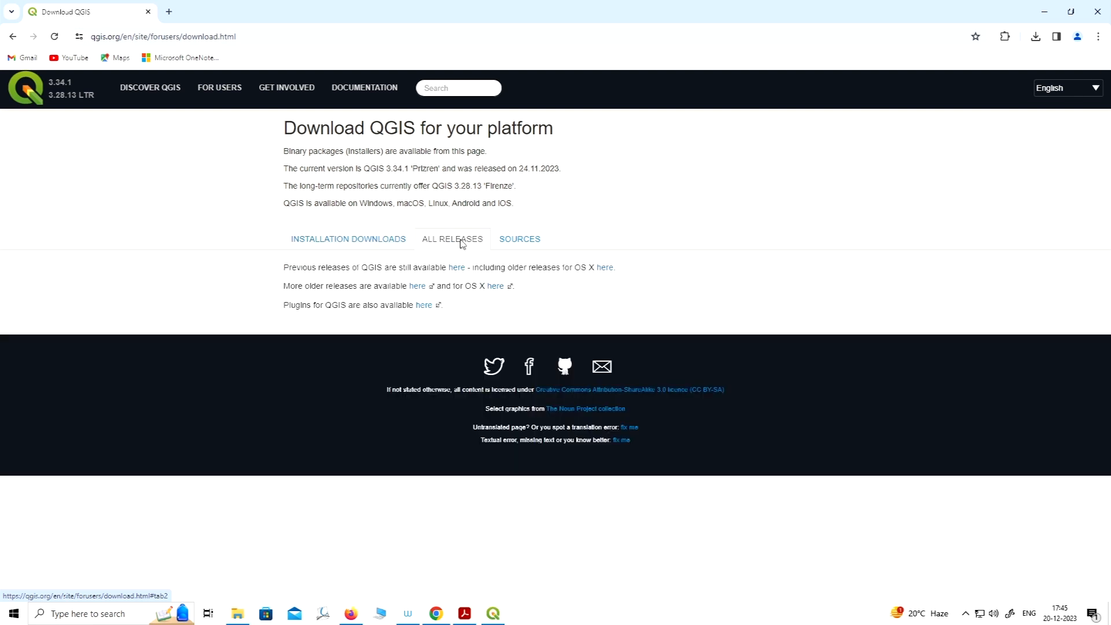
pyautogui.click(417, 289)
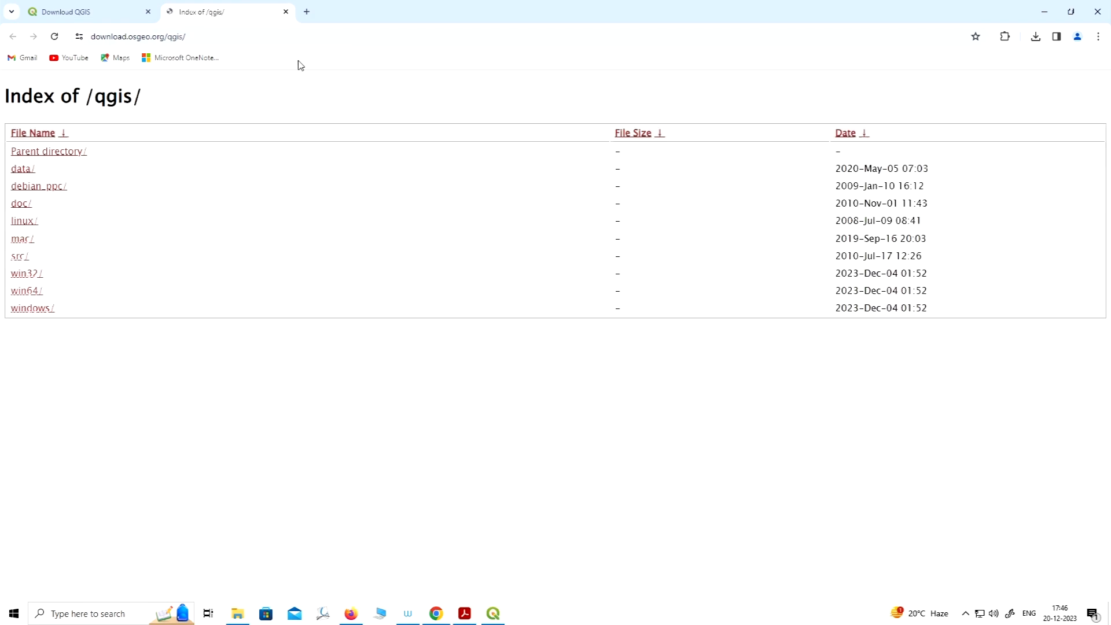
pyautogui.click(27, 313)
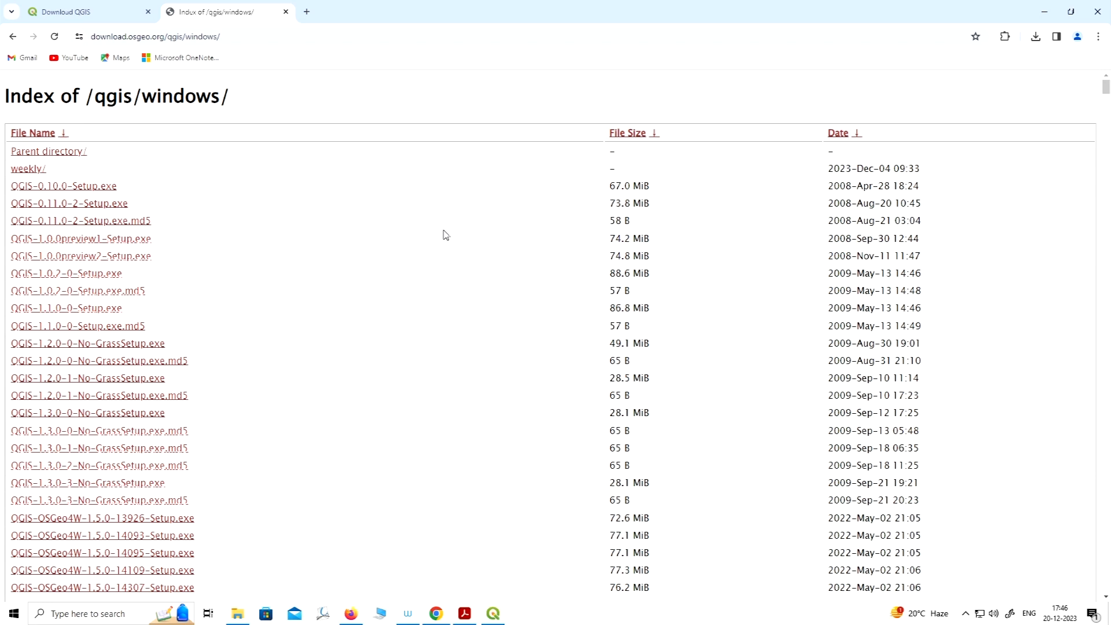
# Look through the Windows archive's QGIS installers, from the earliest setup files through the 2.14 releases.
pyautogui.scroll(-6, 173, 370)
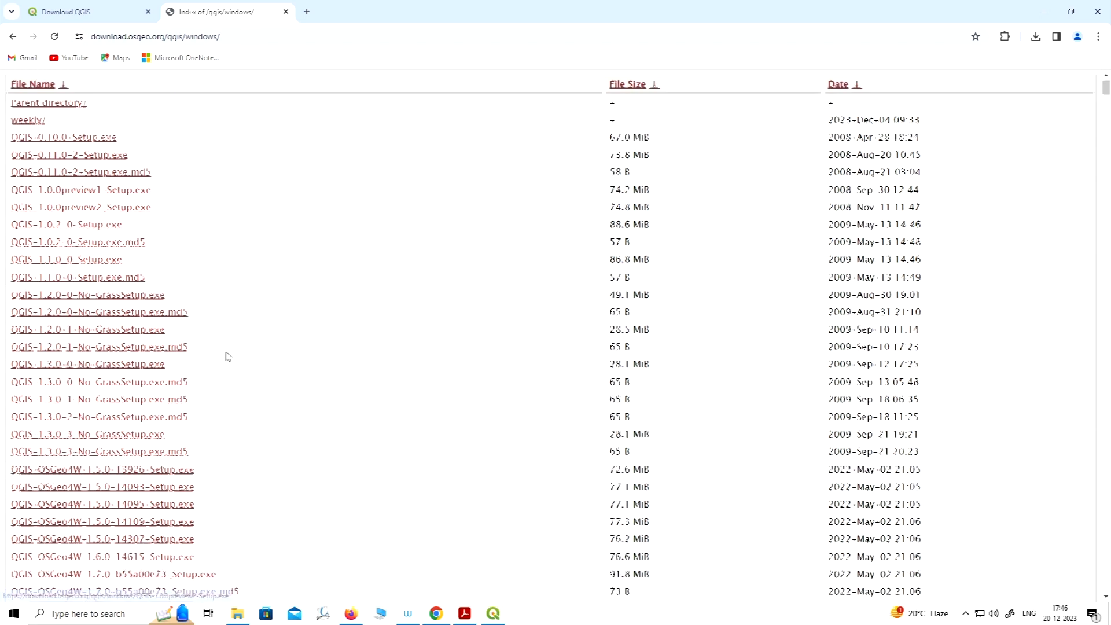
pyautogui.scroll(-3, 173, 373)
pyautogui.scroll(8, 167, 362)
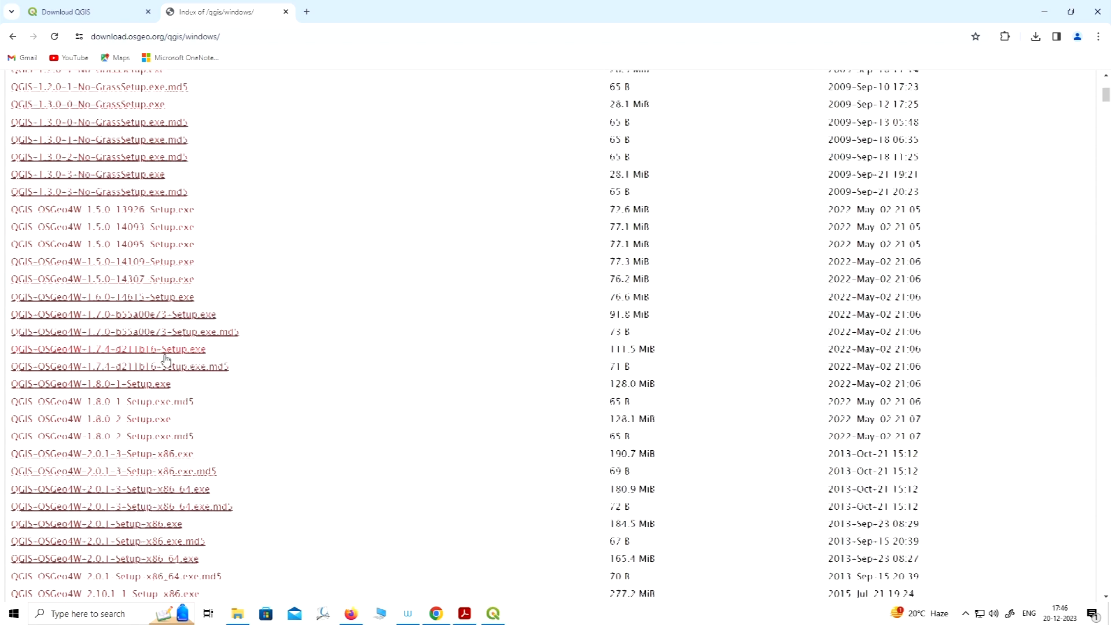
pyautogui.scroll(1, 166, 357)
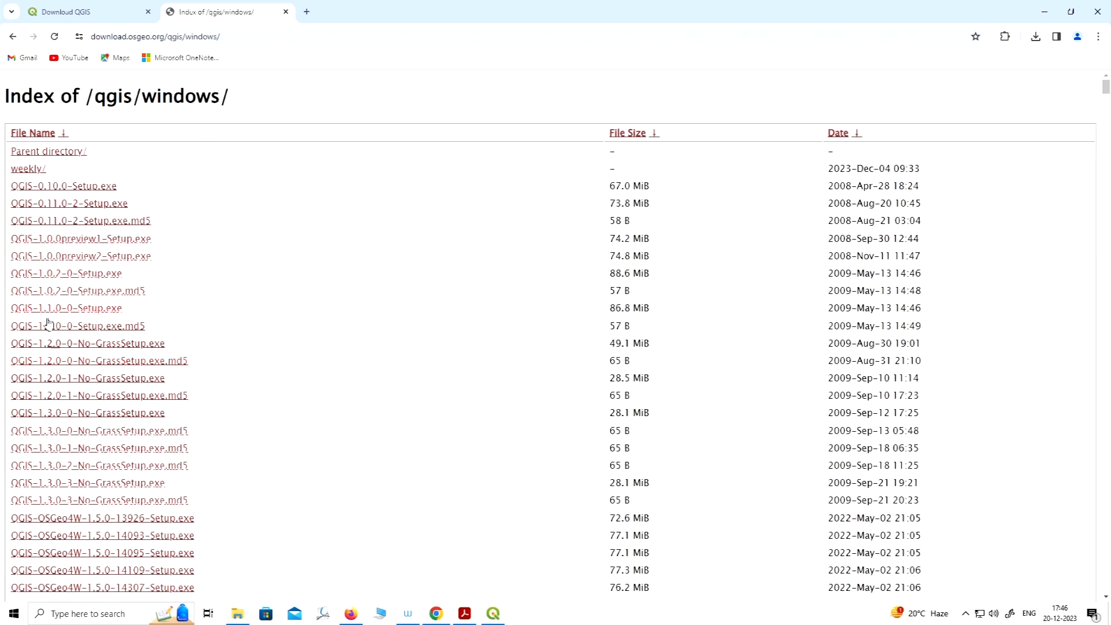
pyautogui.scroll(-3, 255, 409)
pyautogui.scroll(3, 255, 409)
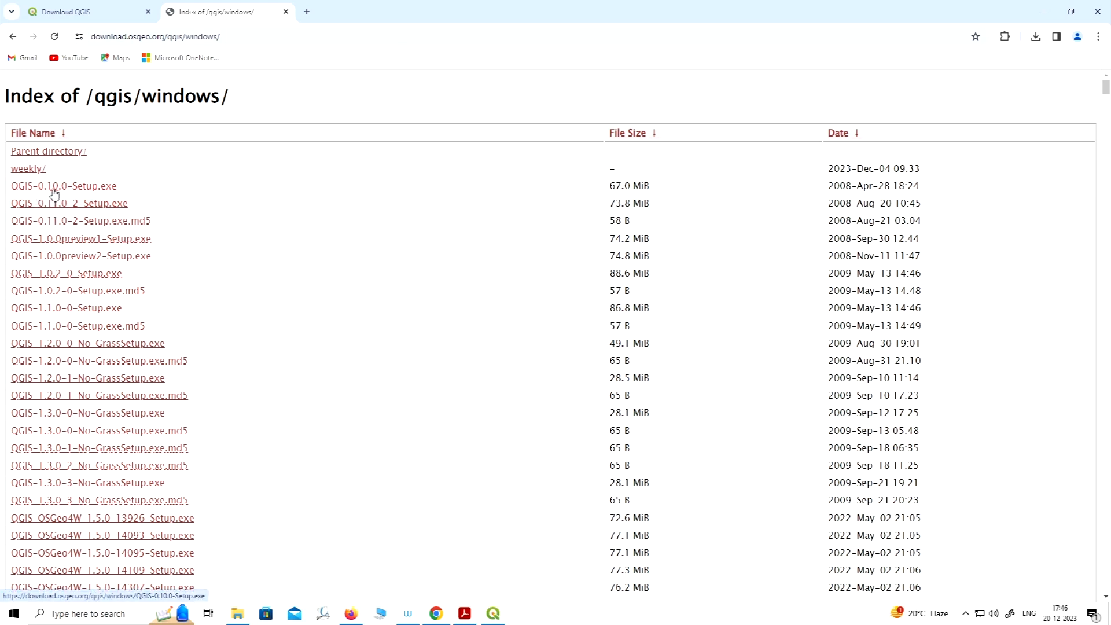
pyautogui.scroll(-10, 227, 245)
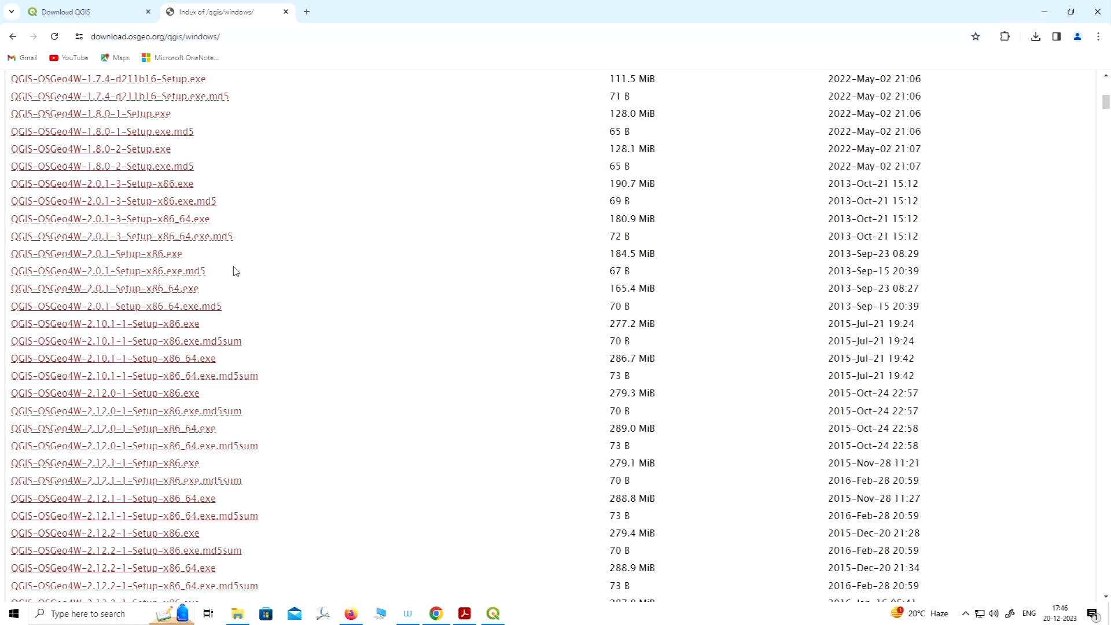
pyautogui.scroll(-8, 178, 354)
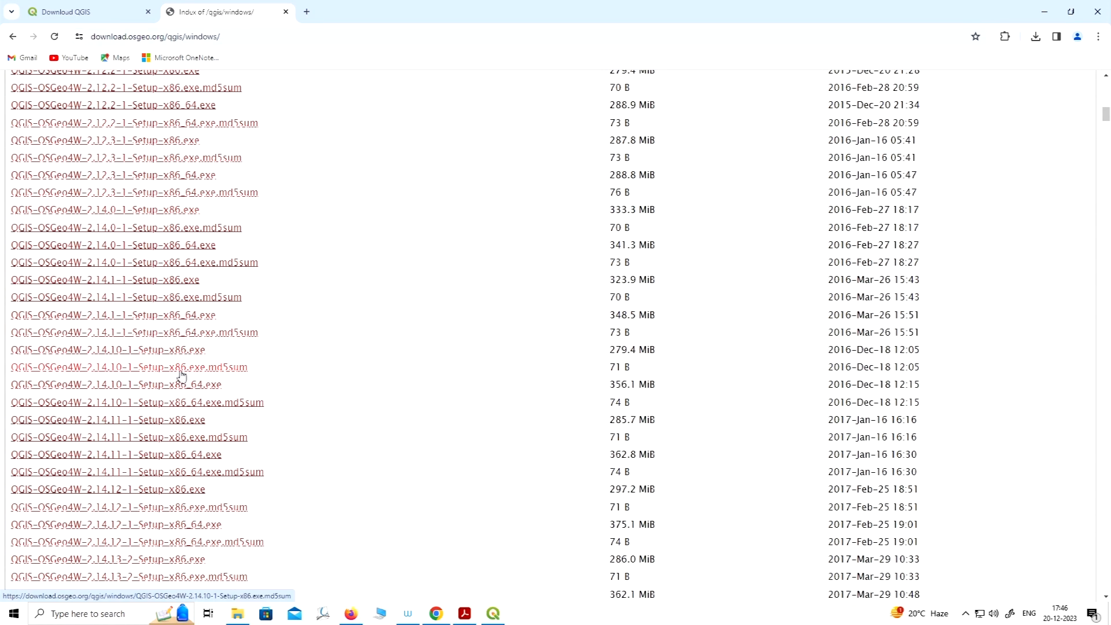
pyautogui.scroll(-2, 181, 376)
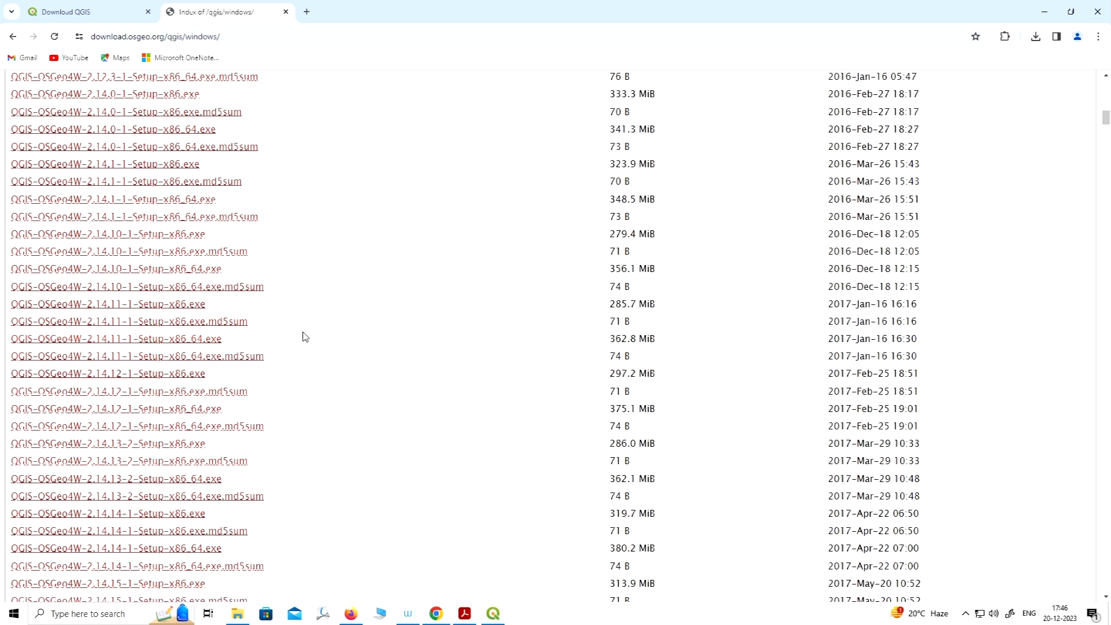
pyautogui.scroll(-6, 305, 337)
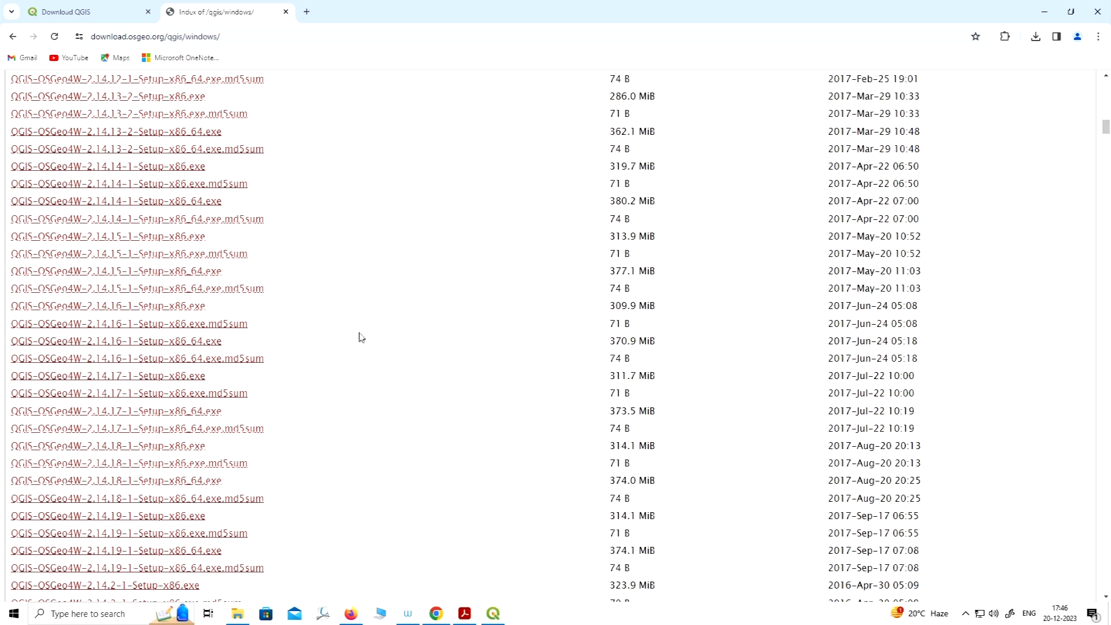
pyautogui.scroll(-4, 335, 370)
pyautogui.scroll(-4, 248, 402)
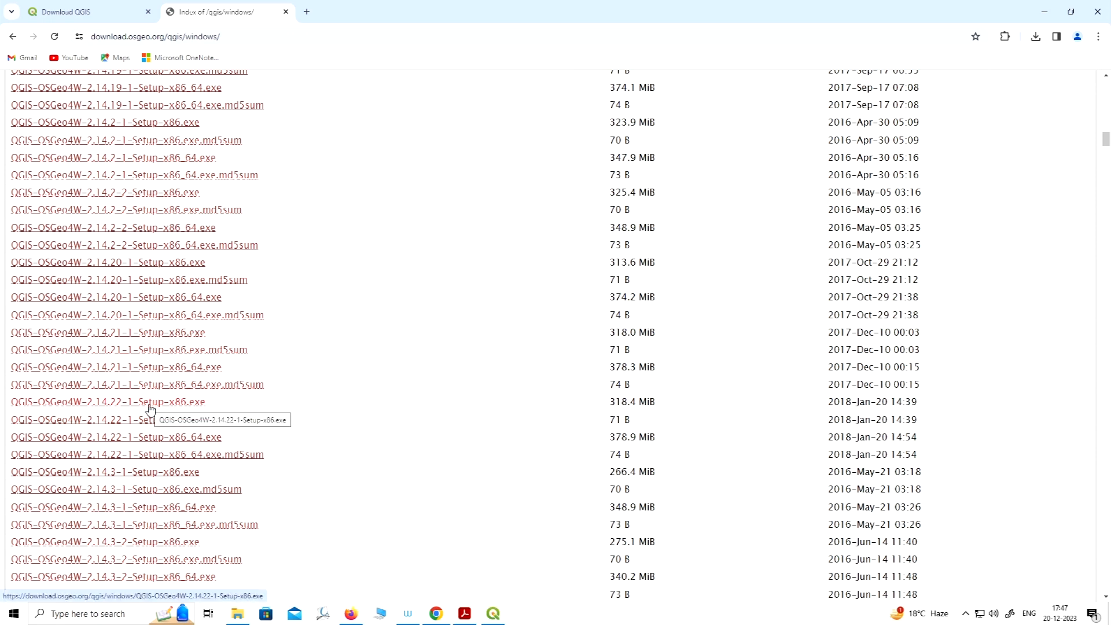
# Switch to QGIS and start a new empty project from the EPSG:4326 - WGS 84 template.
pyautogui.click(494, 615)
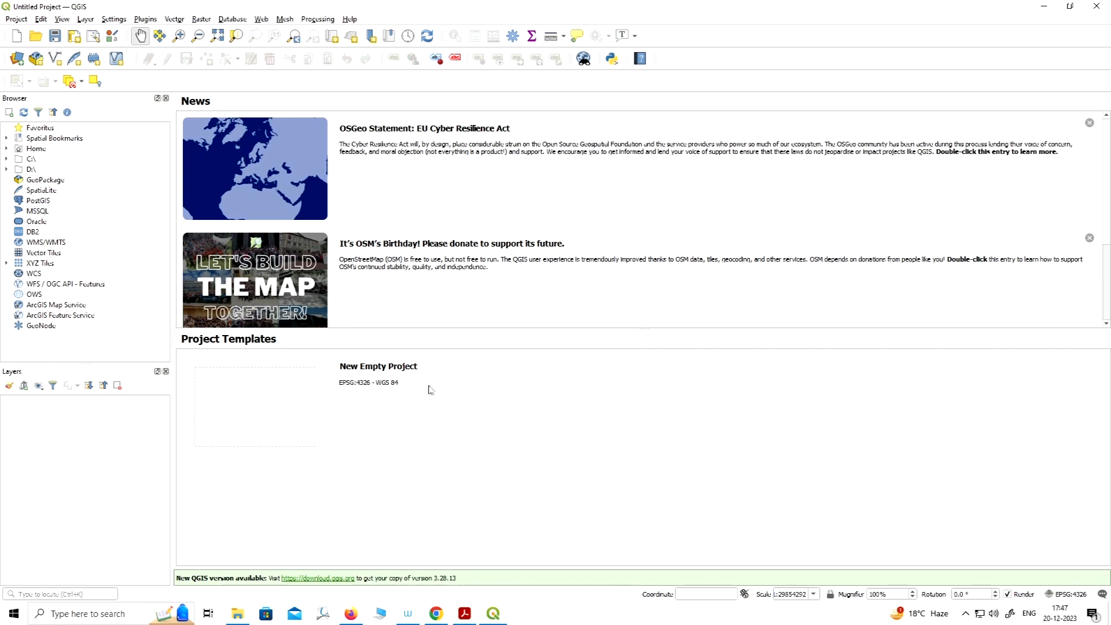
pyautogui.doubleClick(486, 418)
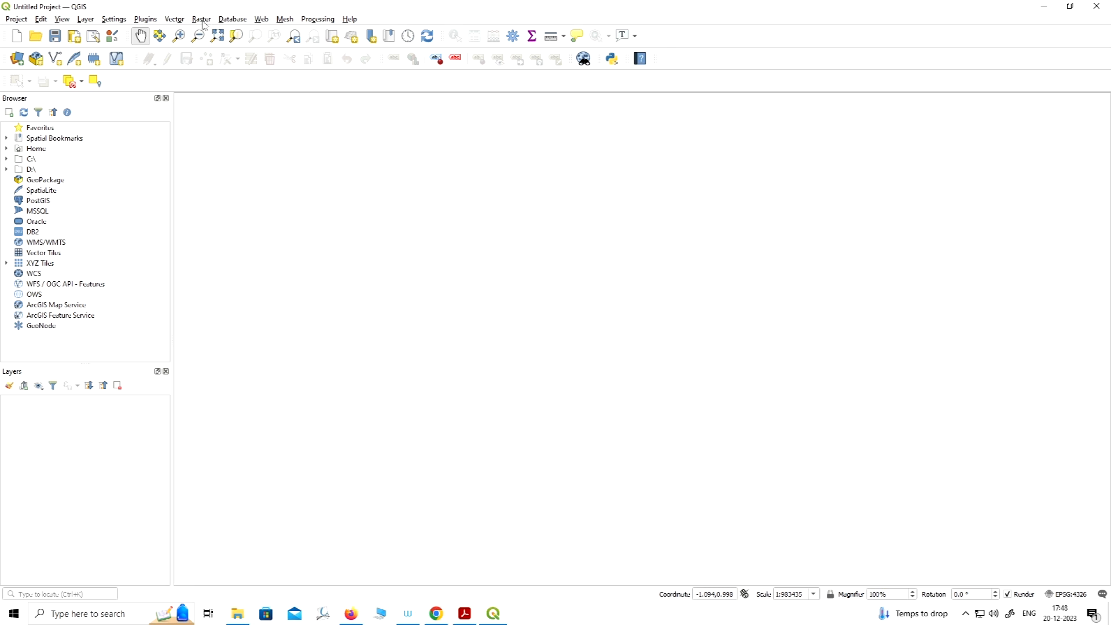
# Hide the Layers panel from the QGIS workspace.
pyautogui.click(16, 23)
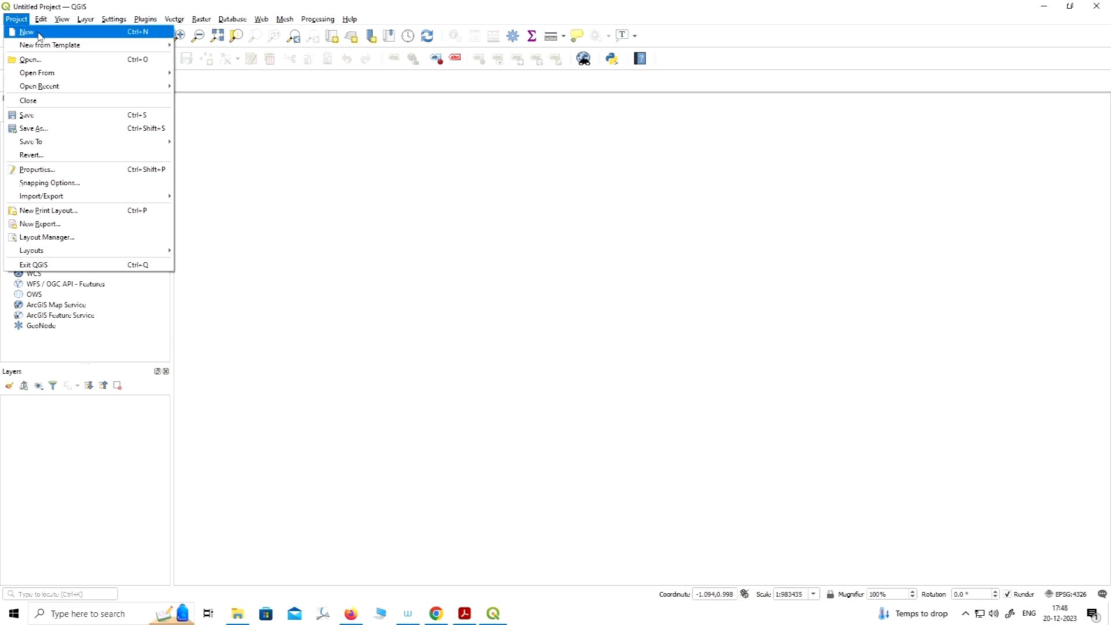
pyautogui.moveTo(40, 24)
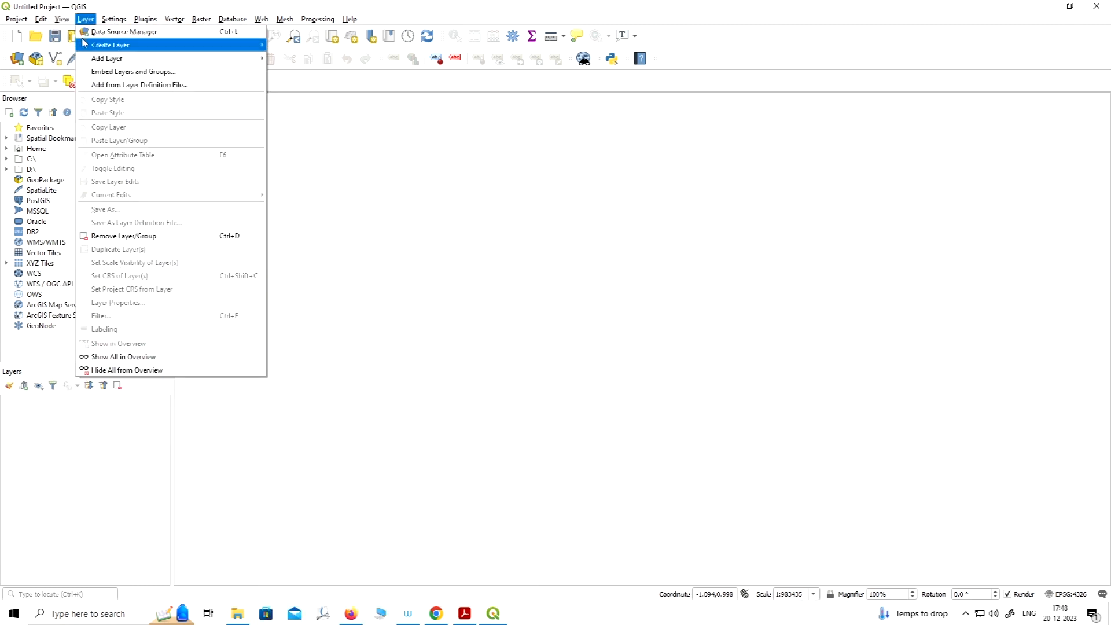
pyautogui.moveTo(101, 428)
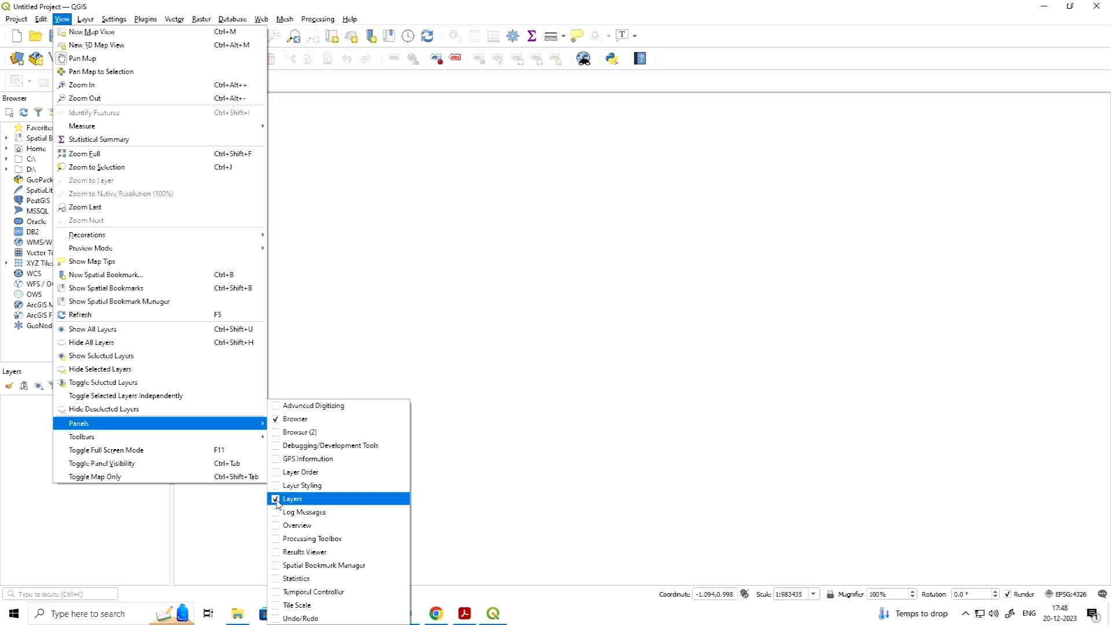
pyautogui.click(277, 499)
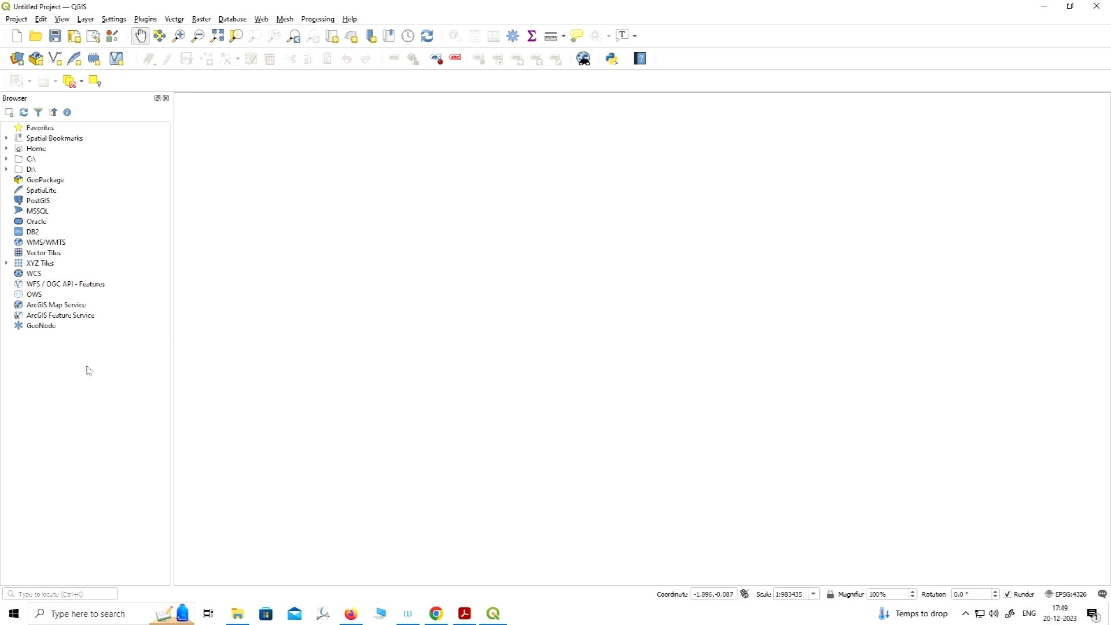
# Show the Layers panel again below the Browser and enlarge it slightly upward.
pyautogui.click(62, 19)
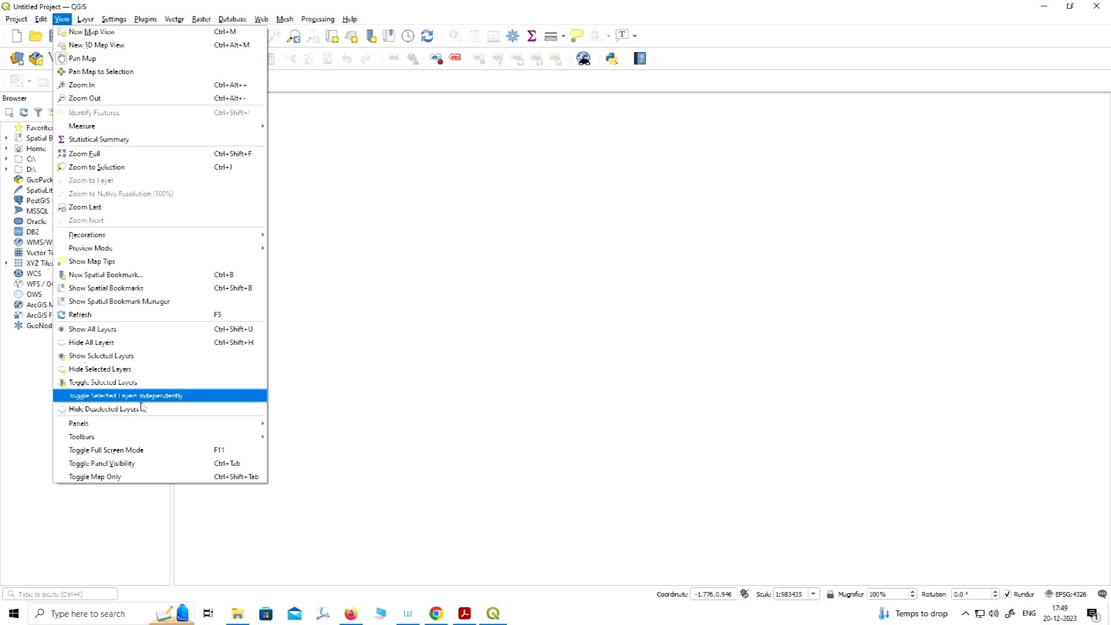
pyautogui.moveTo(119, 424)
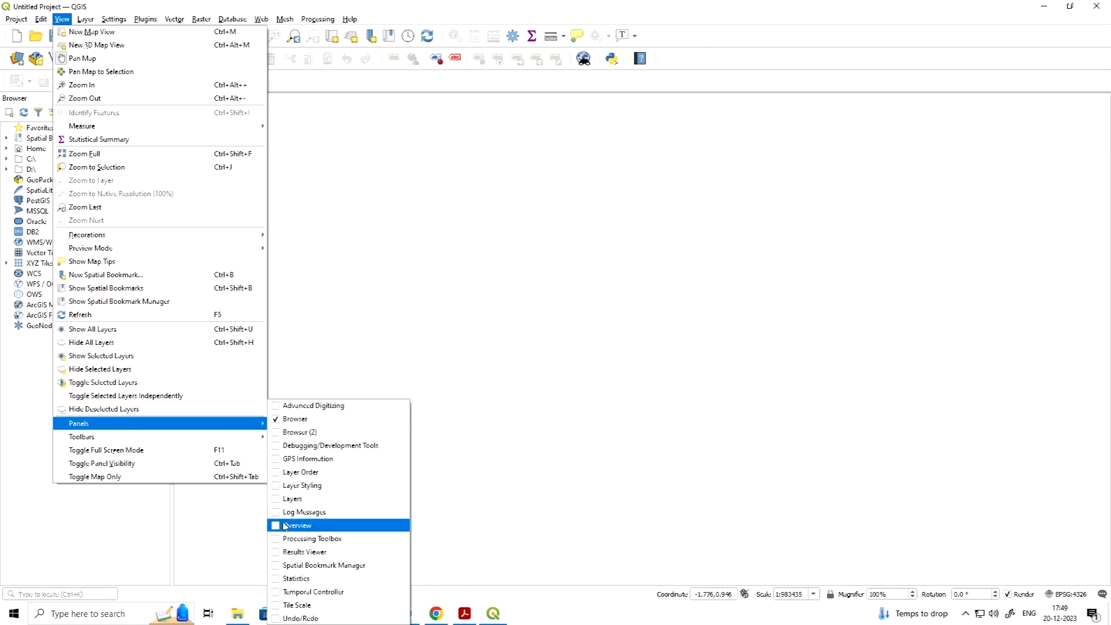
pyautogui.click(279, 501)
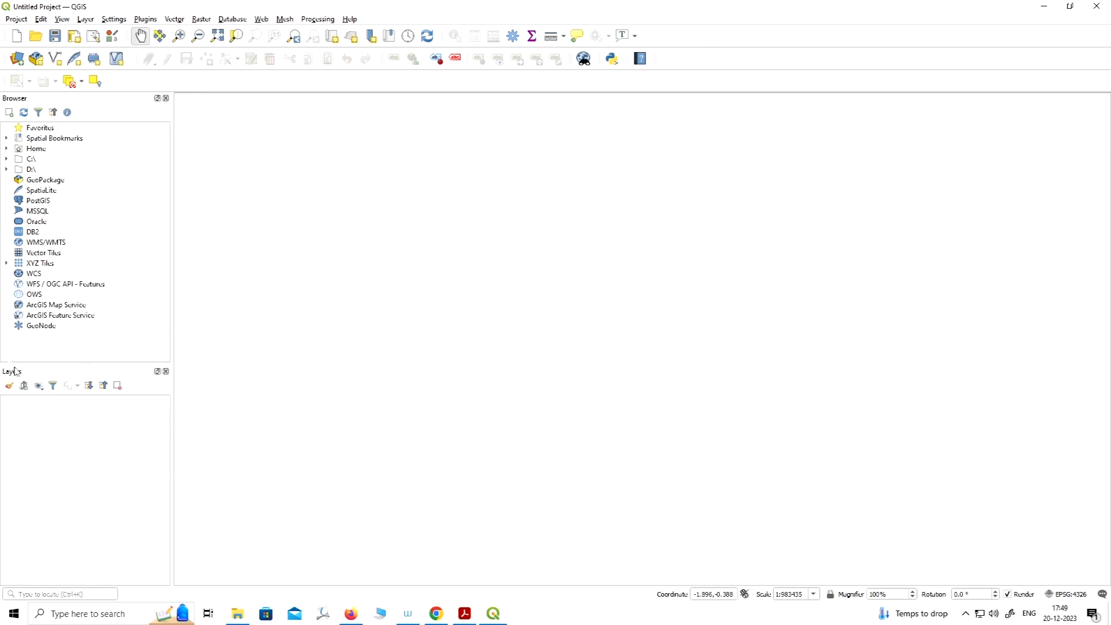
pyautogui.moveTo(43, 365); pyautogui.dragTo(59, 340)
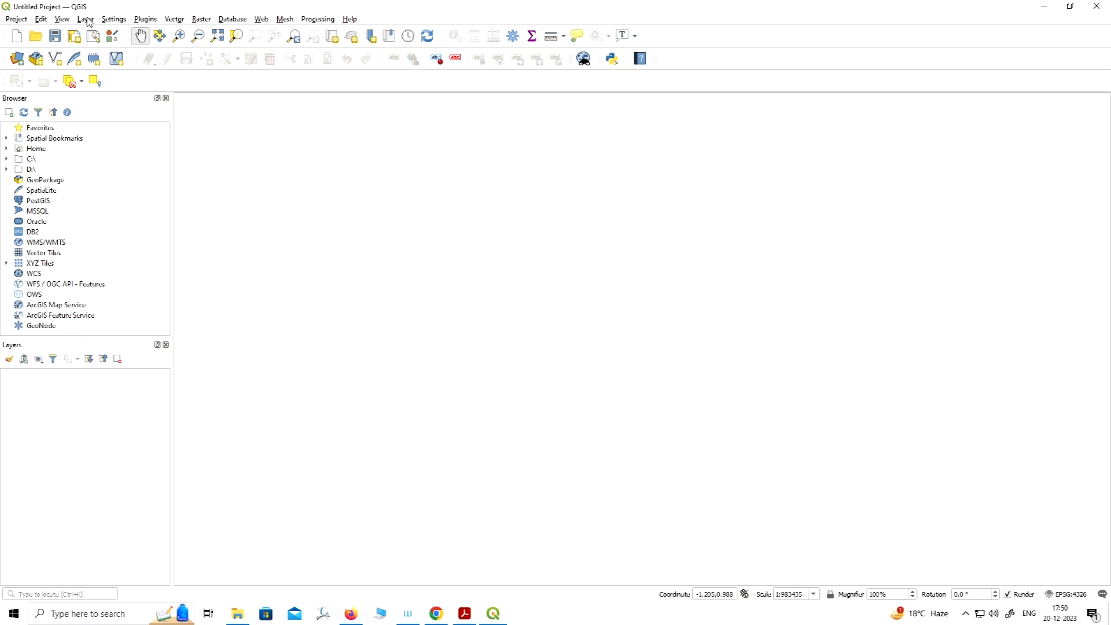
pyautogui.click(86, 20)
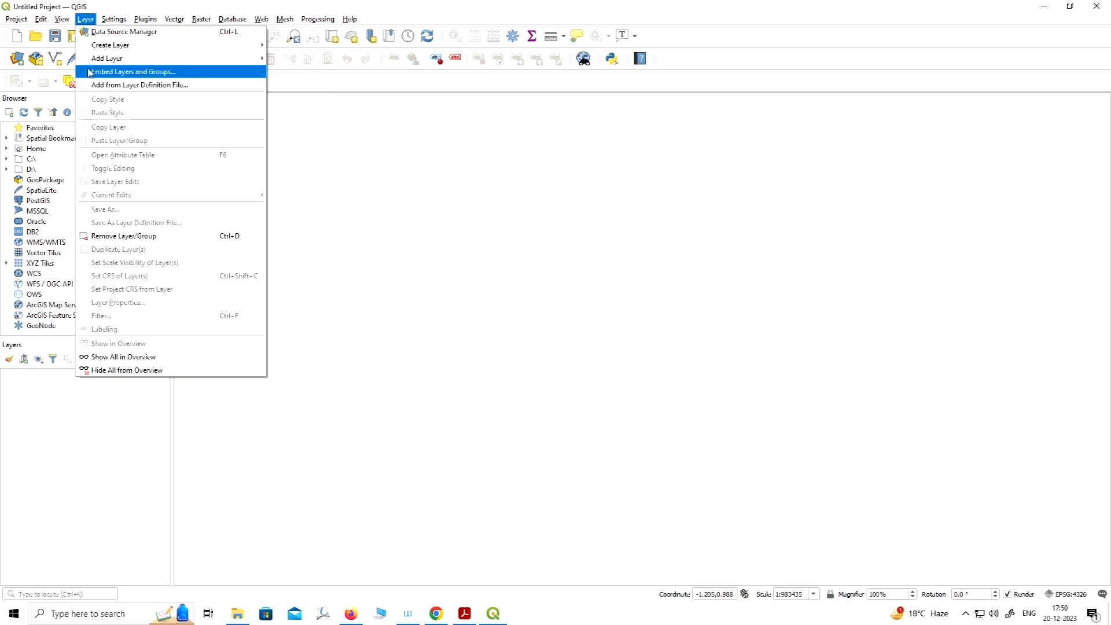
pyautogui.moveTo(96, 45)
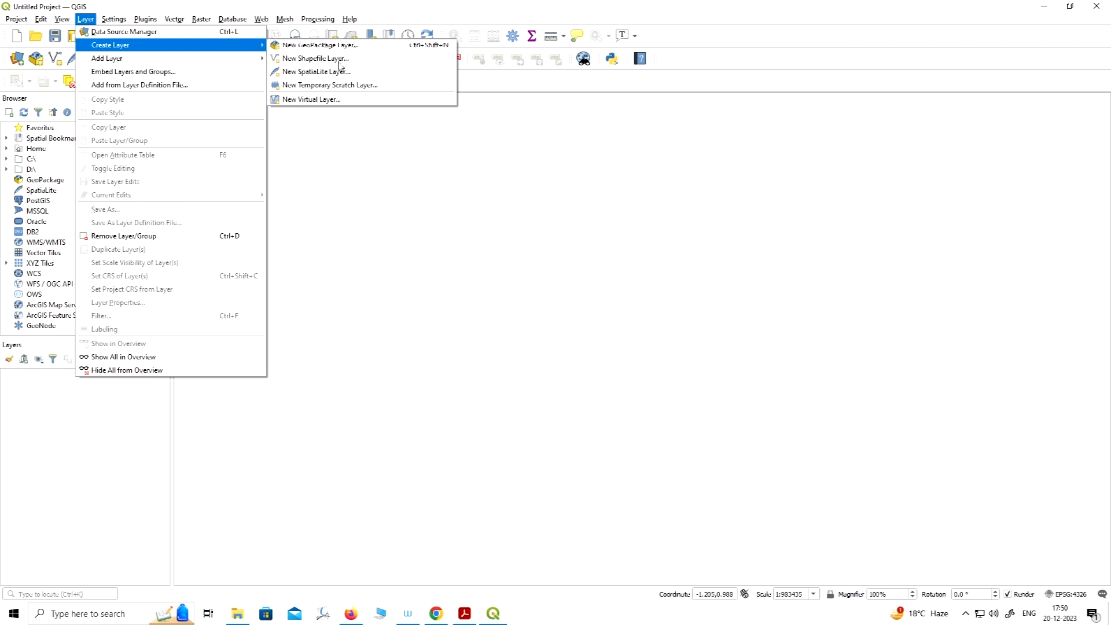
pyautogui.moveTo(128, 63)
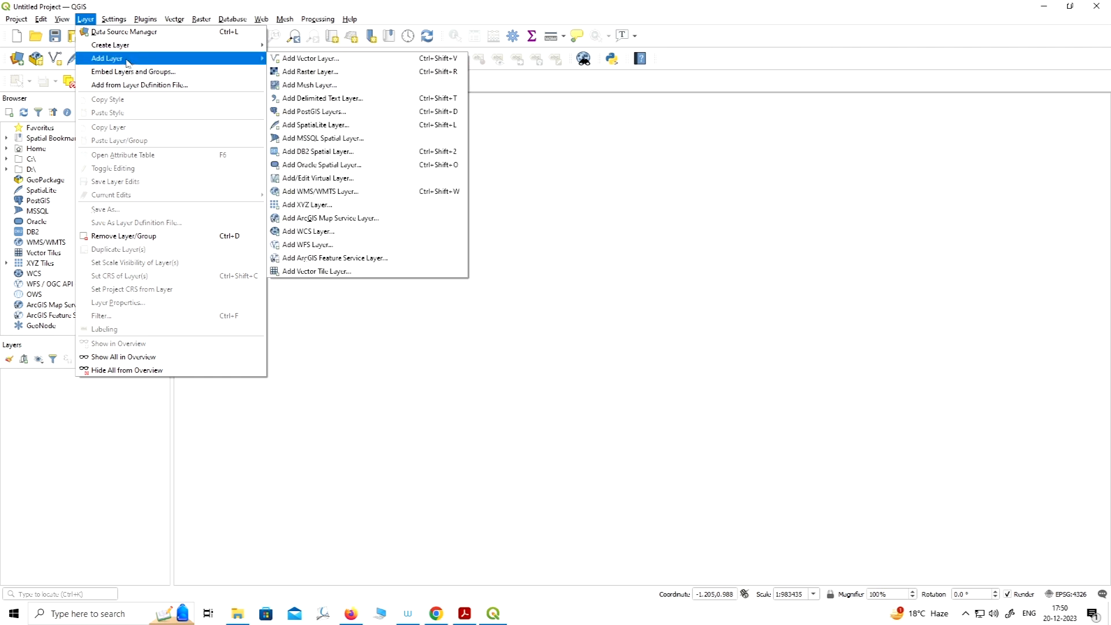
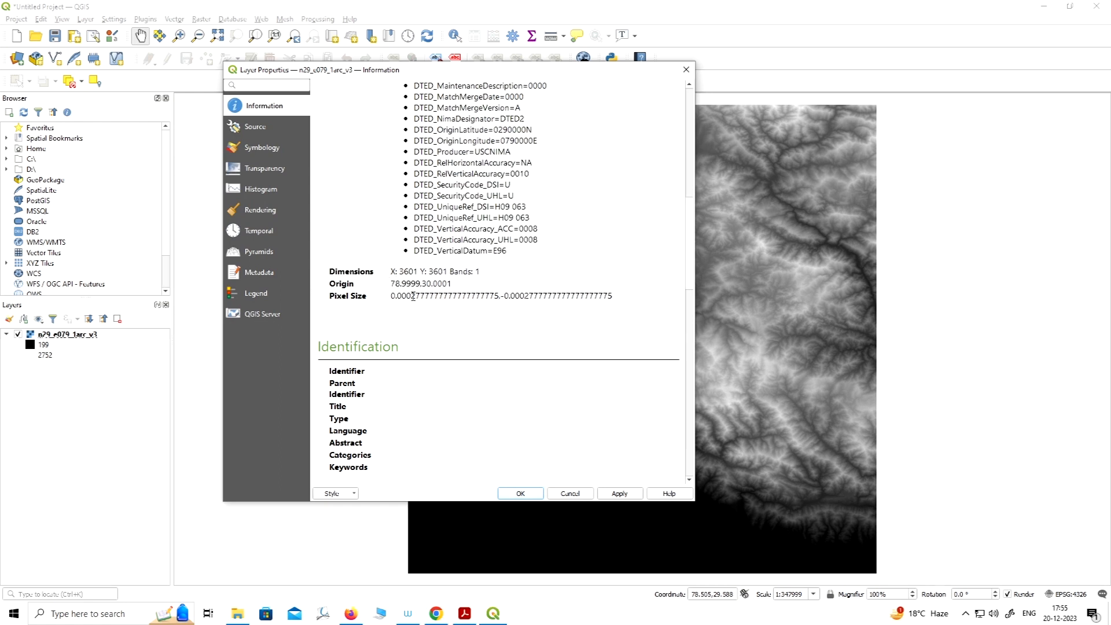
# Go from the n29_e079_1arc_v3 layer's information to its symbology settings, then move and narrow the properties dialog to uncover the raster.
pyautogui.scroll(4, 463, 270)
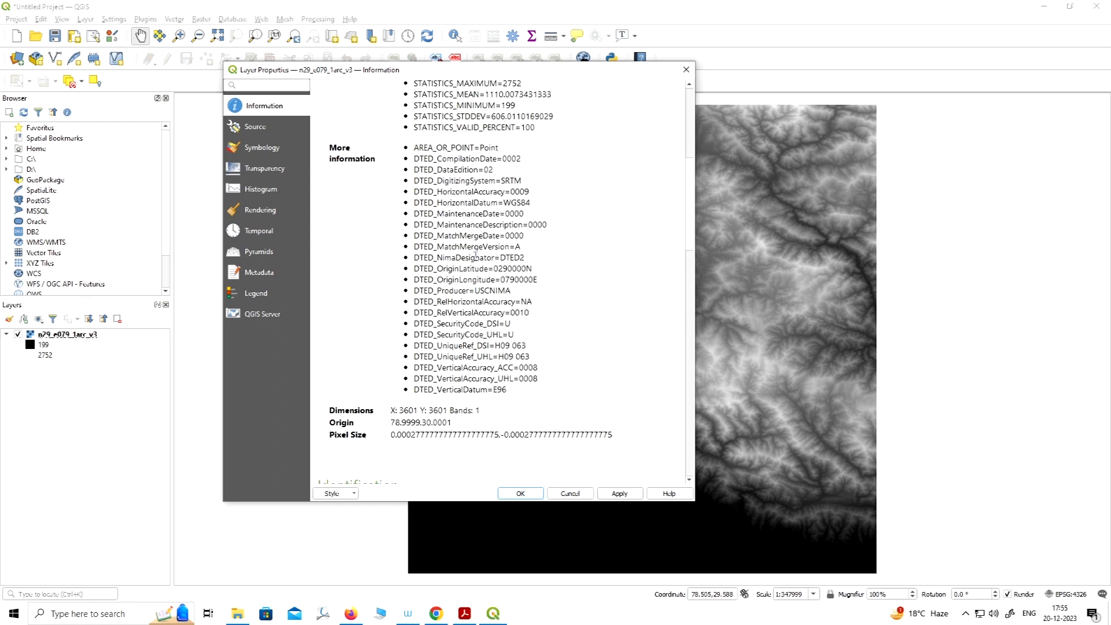
pyautogui.scroll(6, 475, 256)
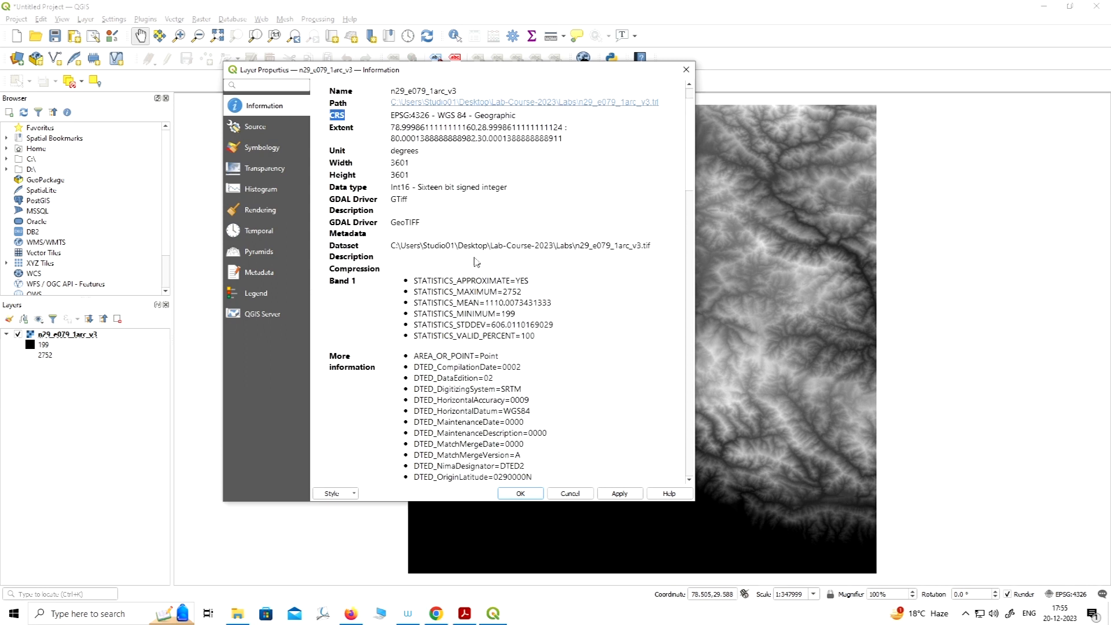
pyautogui.scroll(1, 460, 199)
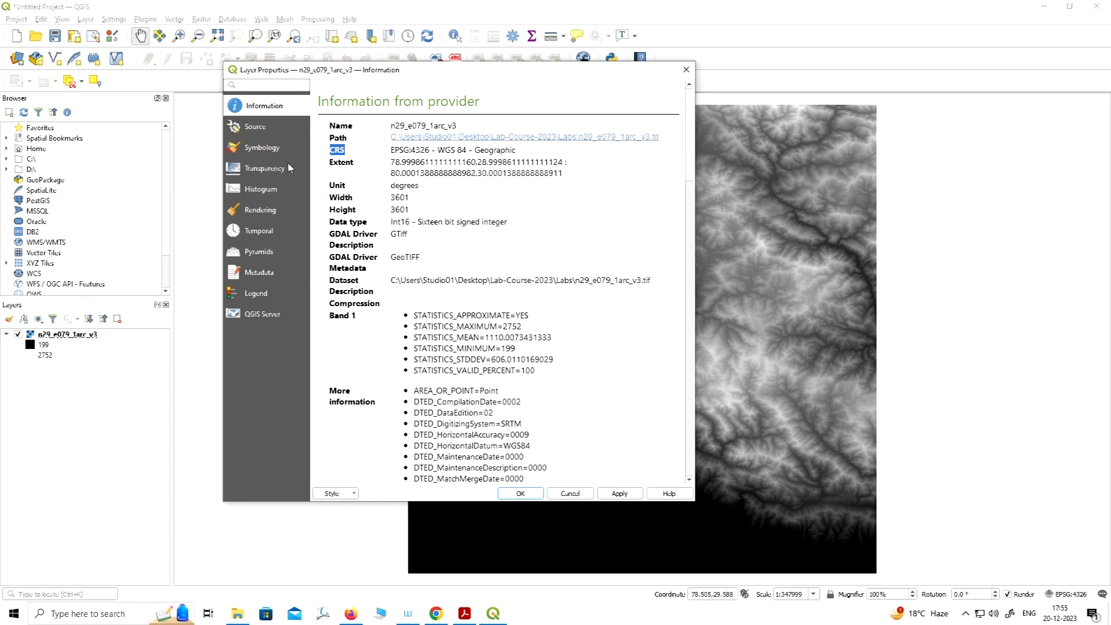
pyautogui.click(259, 149)
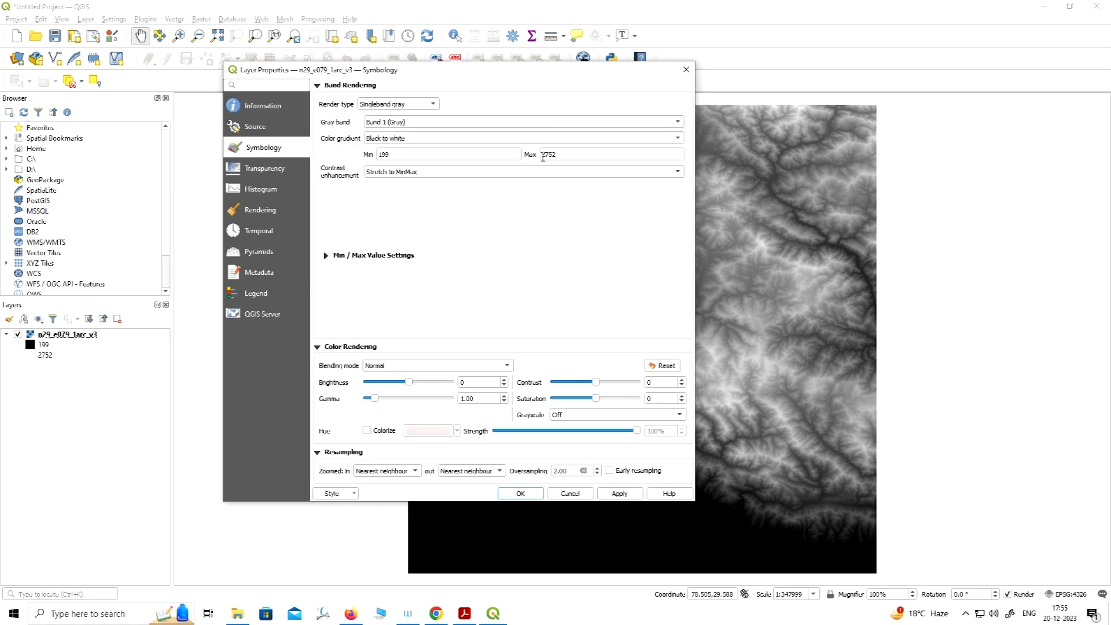
pyautogui.moveTo(625, 75); pyautogui.dragTo(426, 69)
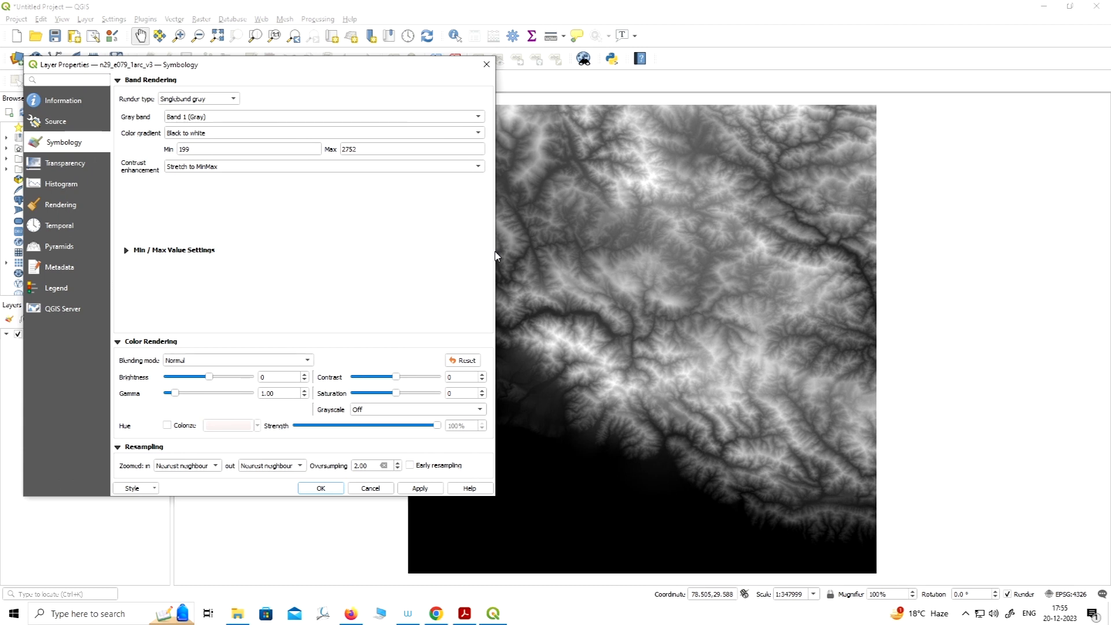
pyautogui.moveTo(496, 260); pyautogui.dragTo(429, 261)
pyautogui.moveTo(337, 67); pyautogui.dragTo(322, 94)
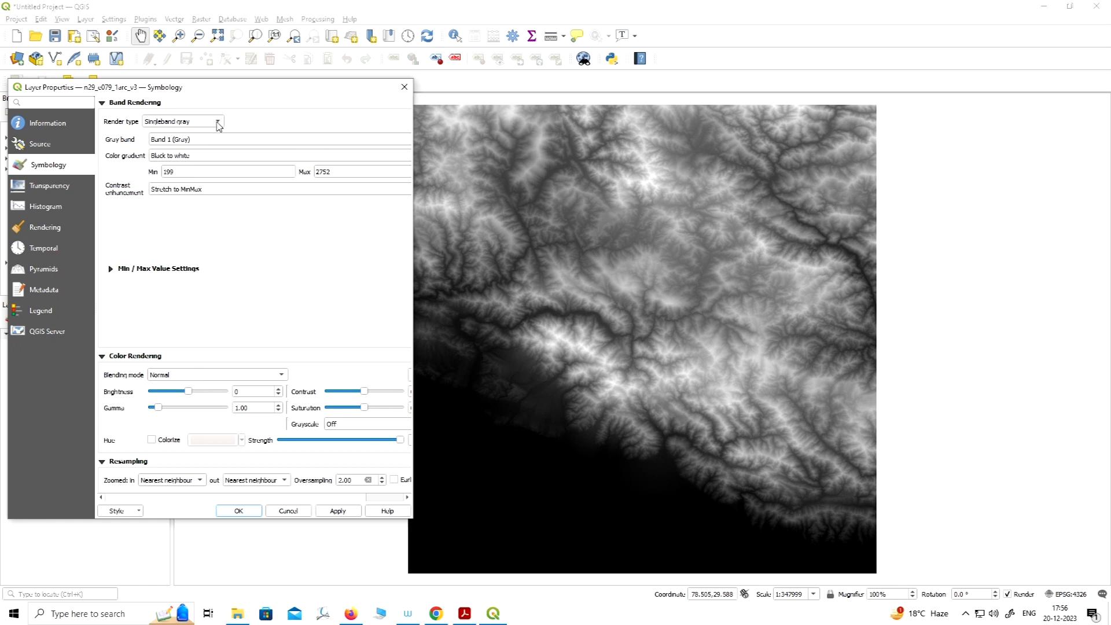
# Set the n29_e079_1arc_v3 raster's render type to Hillshade and apply it to the map.
pyautogui.click(219, 124)
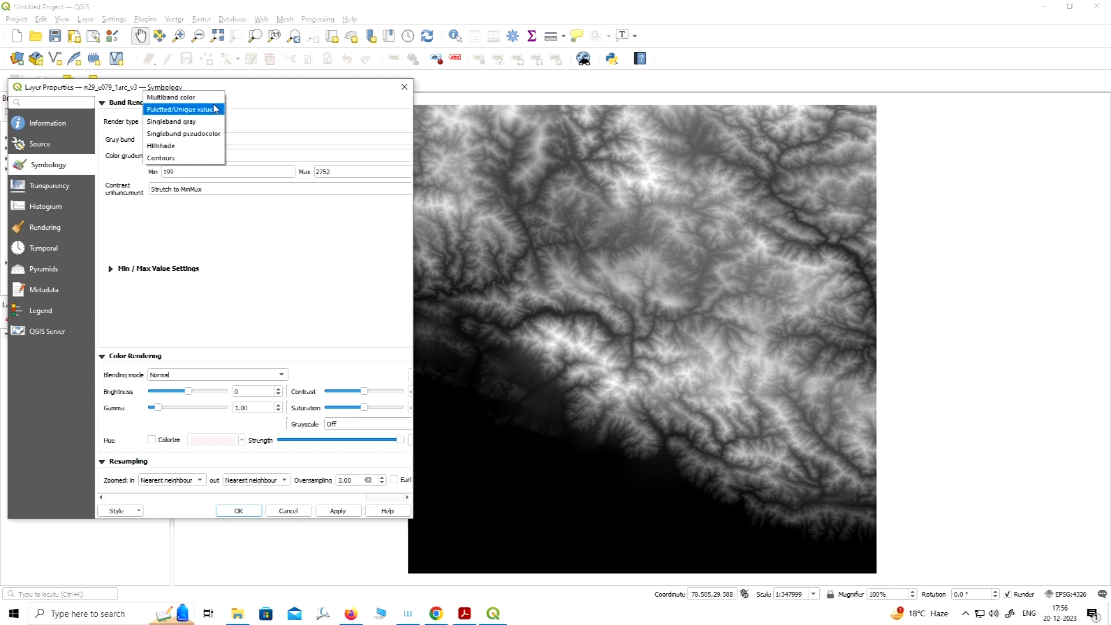
pyautogui.click(171, 148)
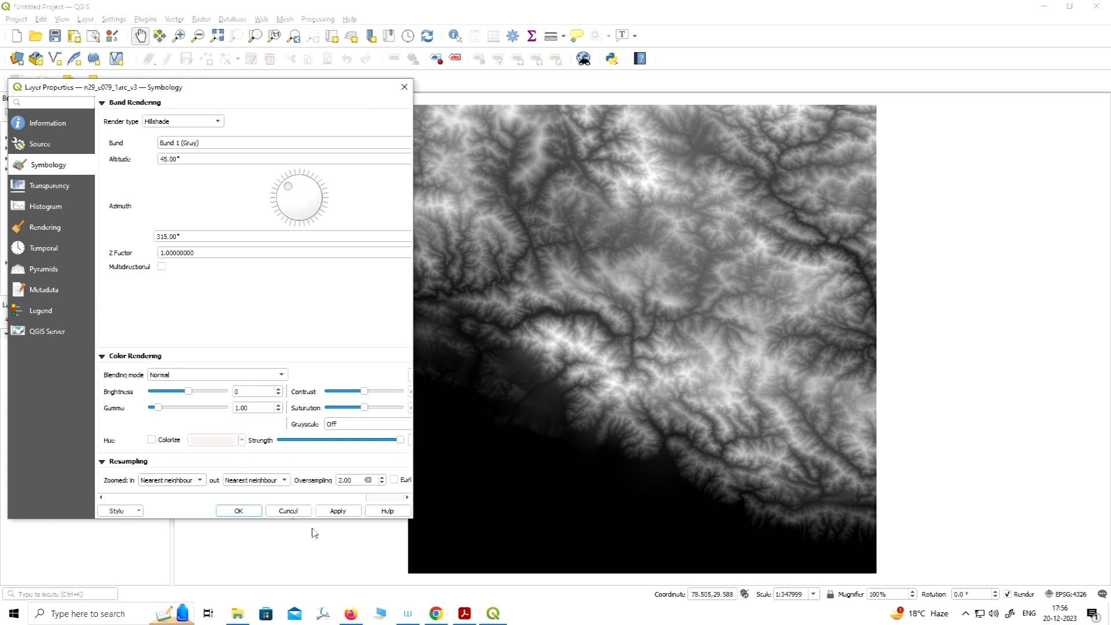
pyautogui.click(337, 510)
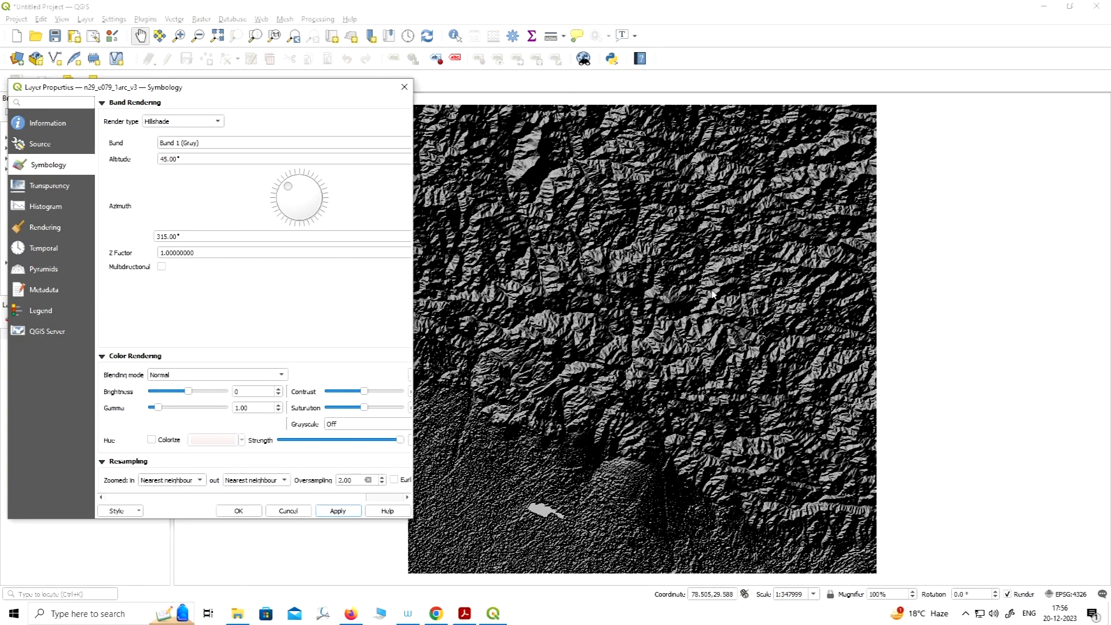
# Try progressively smaller Z factors for the hillshade on the map, including 0.0005, 0.0002, 0.000001 and 0.000009.
pyautogui.click(164, 252)
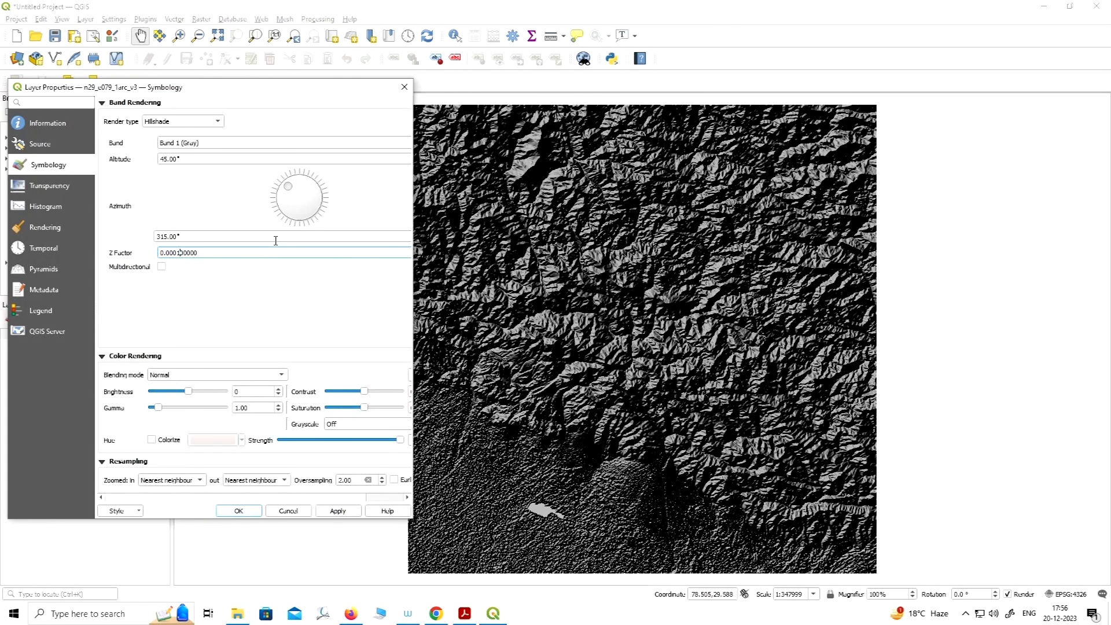
pyautogui.click(338, 512)
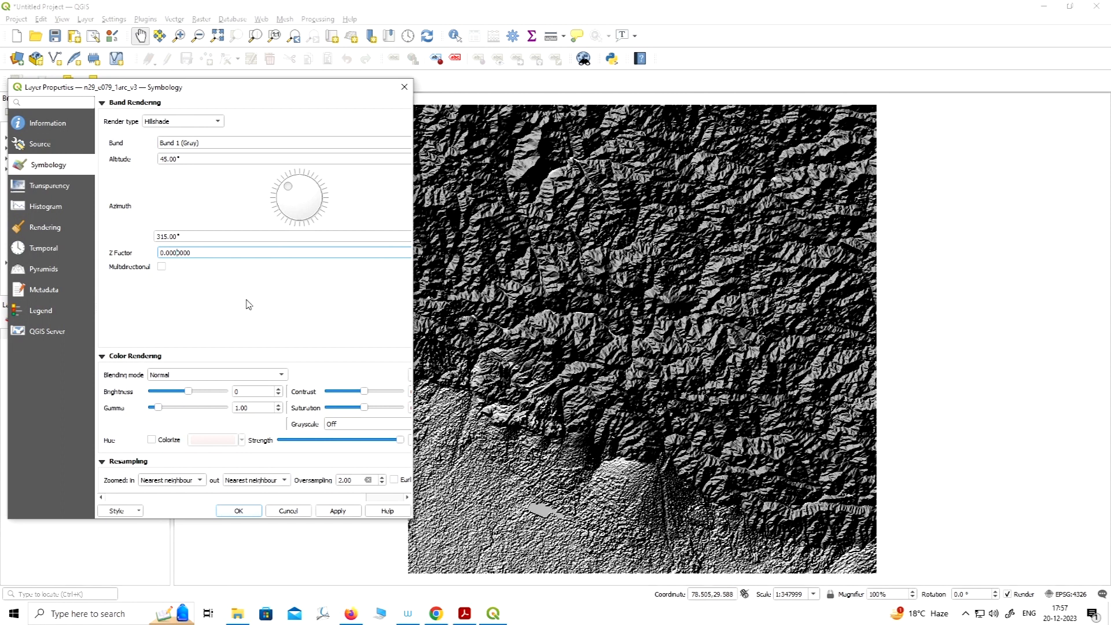
pyautogui.click(338, 510)
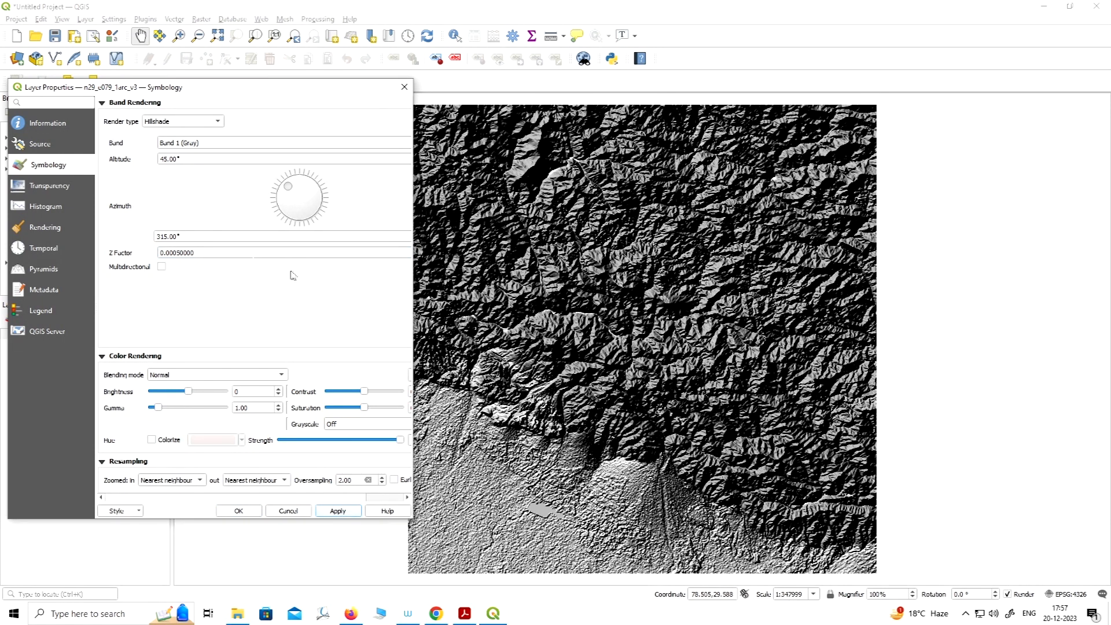
pyautogui.click(180, 253)
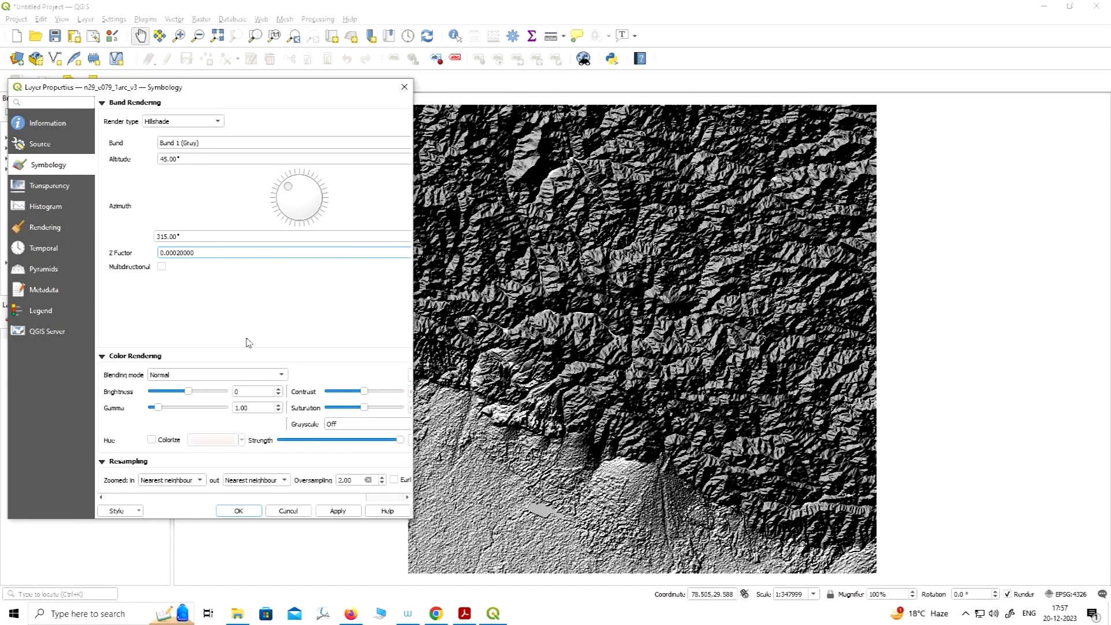
pyautogui.click(338, 511)
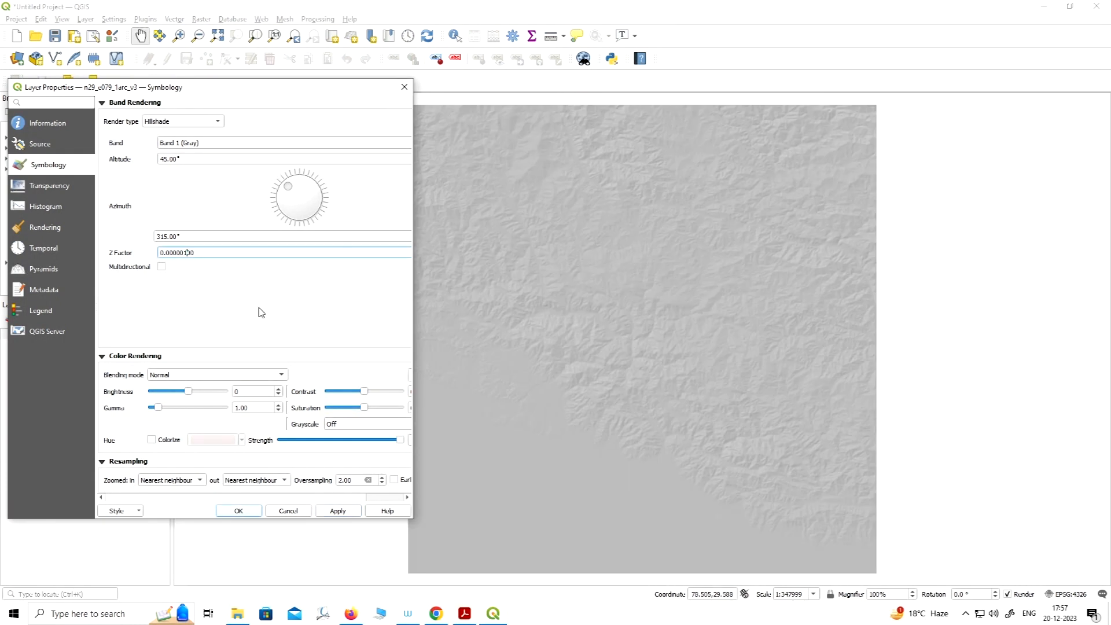
pyautogui.write('9')
pyautogui.click(338, 512)
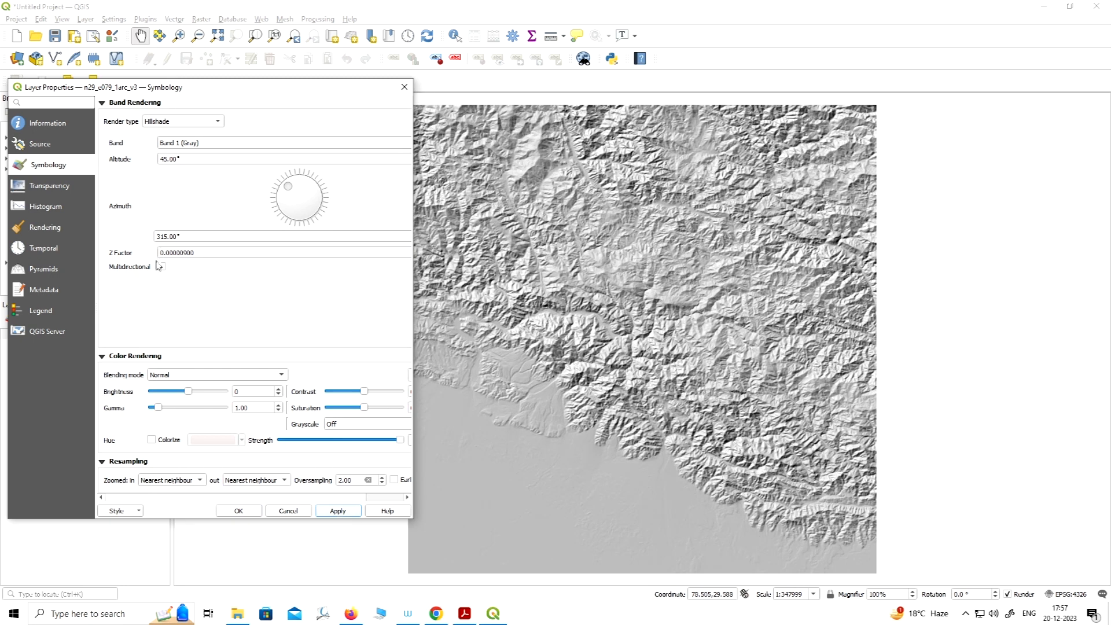
# Set the hillshade's Z factor to 0.00009, accept the layer properties and inspect the relief along the mountain front.
pyautogui.click(186, 253)
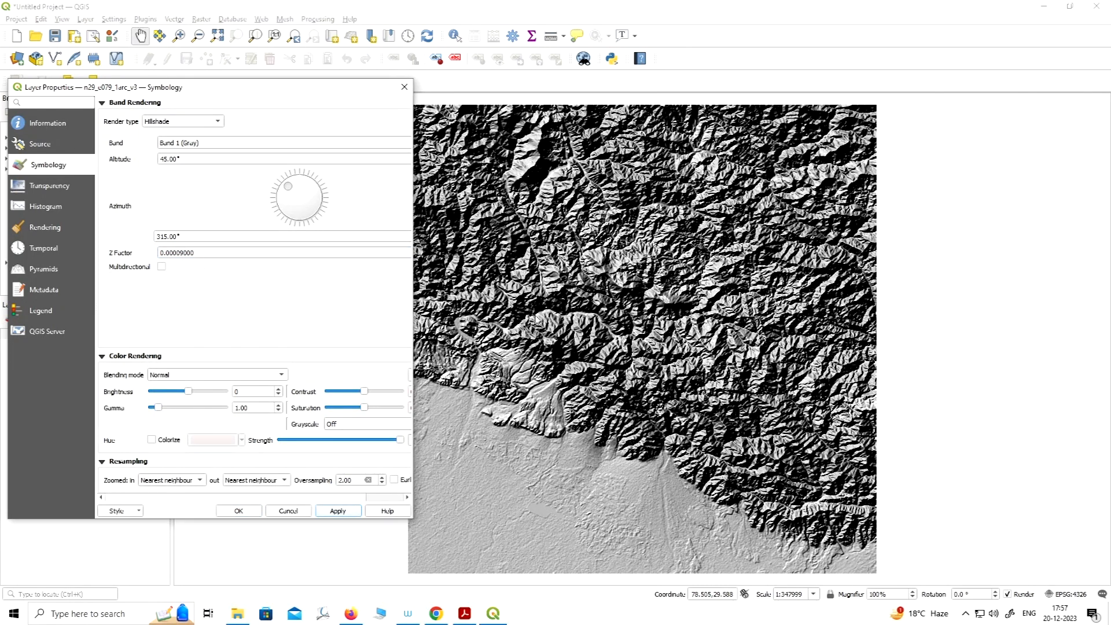
pyautogui.click(249, 512)
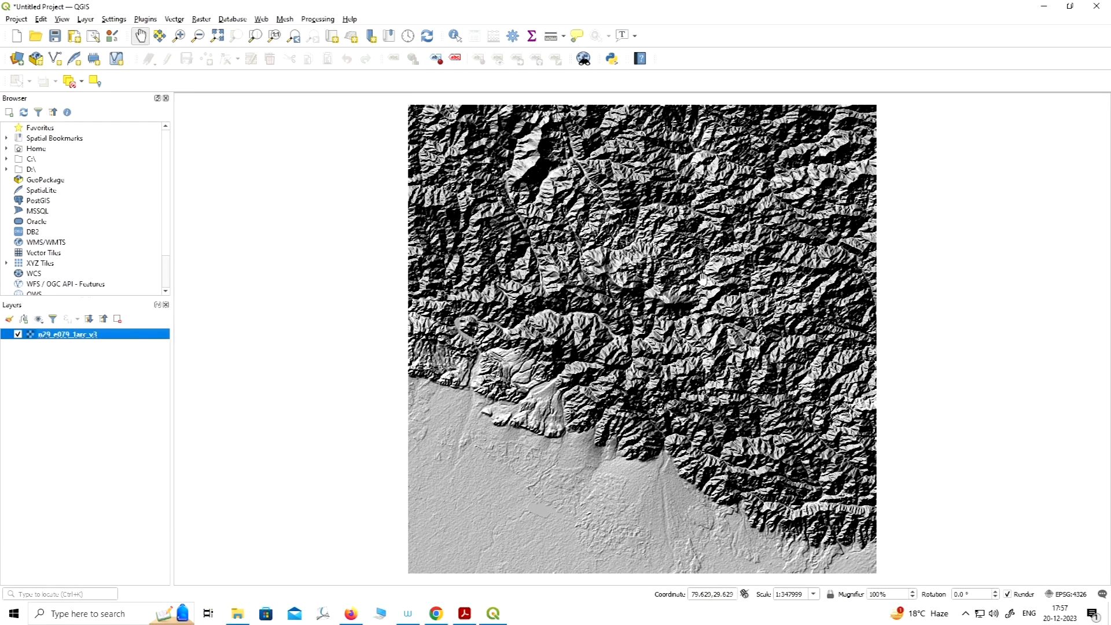
pyautogui.scroll(1, 571, 419)
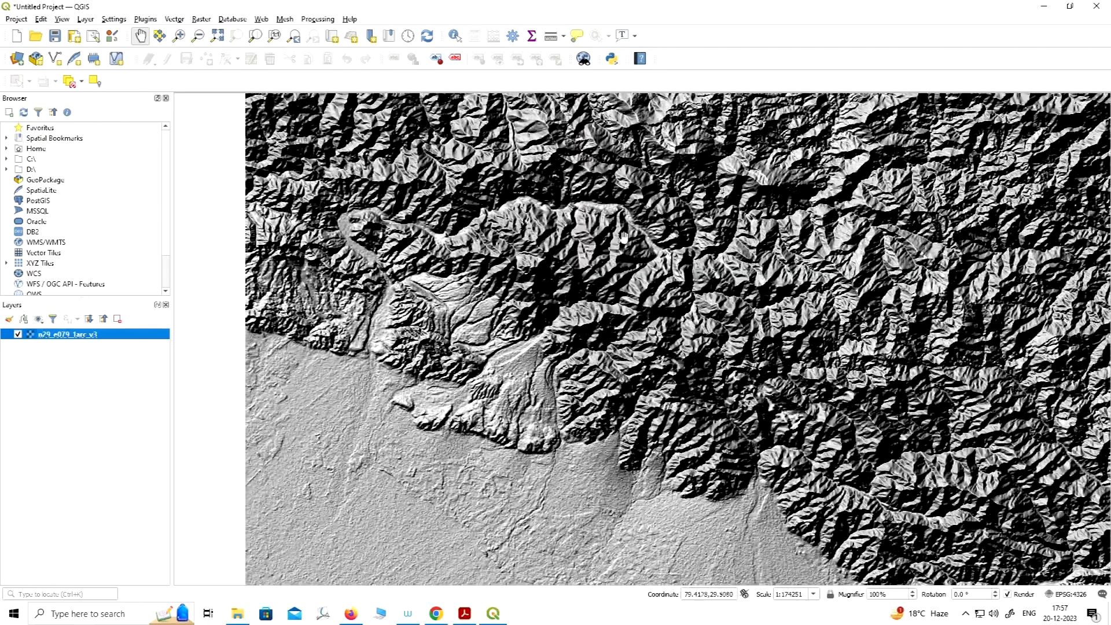
pyautogui.moveTo(372, 382); pyautogui.dragTo(449, 381)
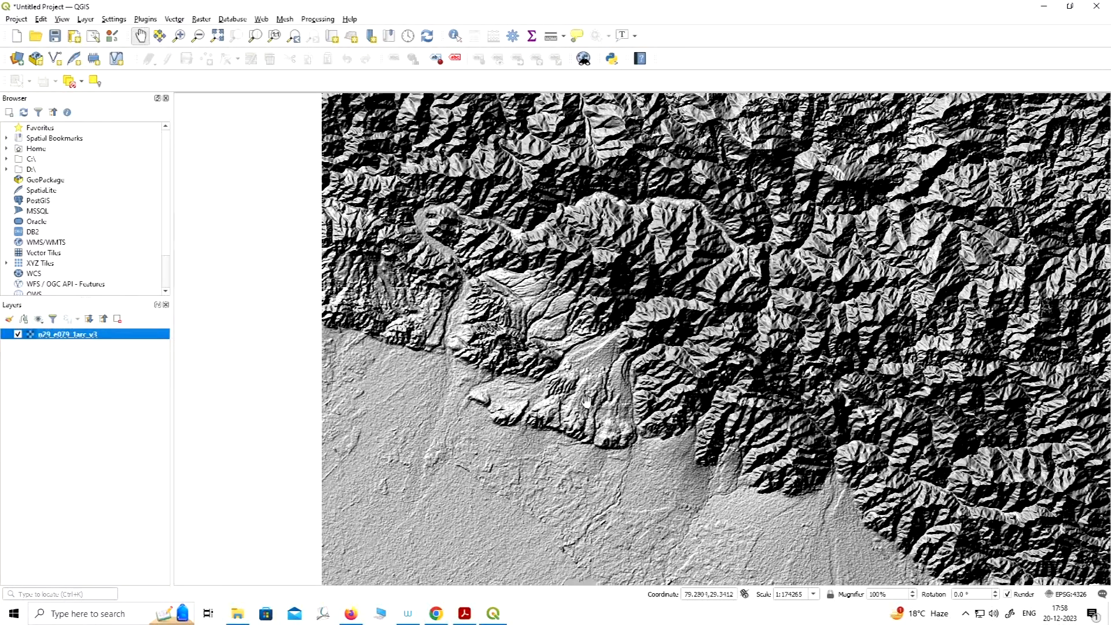
pyautogui.scroll(-1, 659, 392)
pyautogui.scroll(1, 613, 354)
pyautogui.scroll(-1, 612, 355)
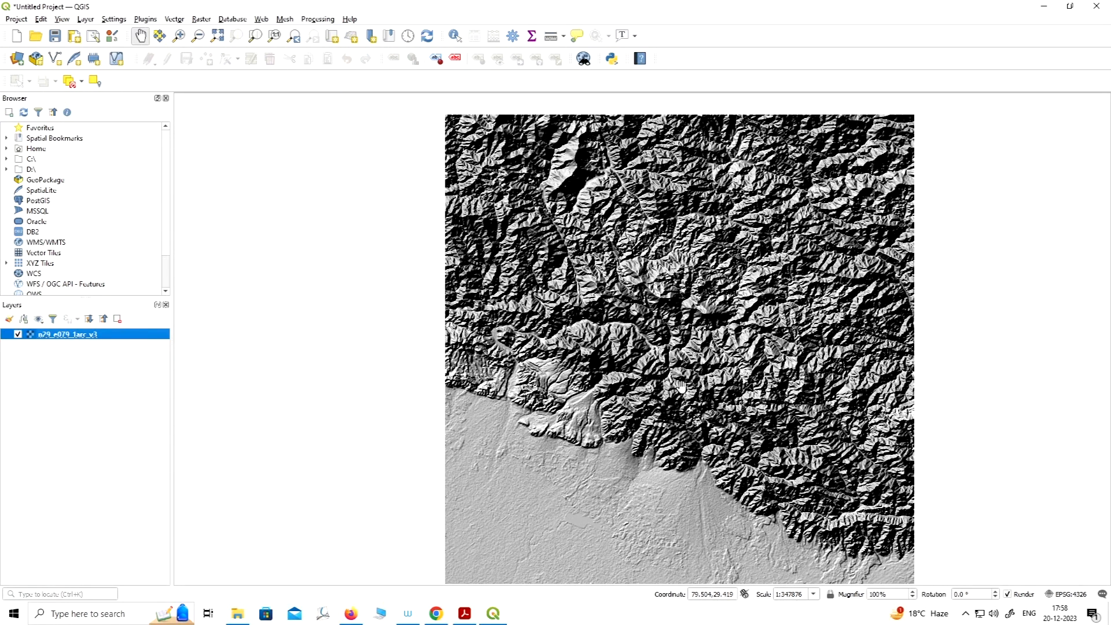
# Try the Multiband color and Singleband pseudocolor render types in the n29_e079_1arc_v3 layer's symbology settings.
pyautogui.rightClick(85, 340)
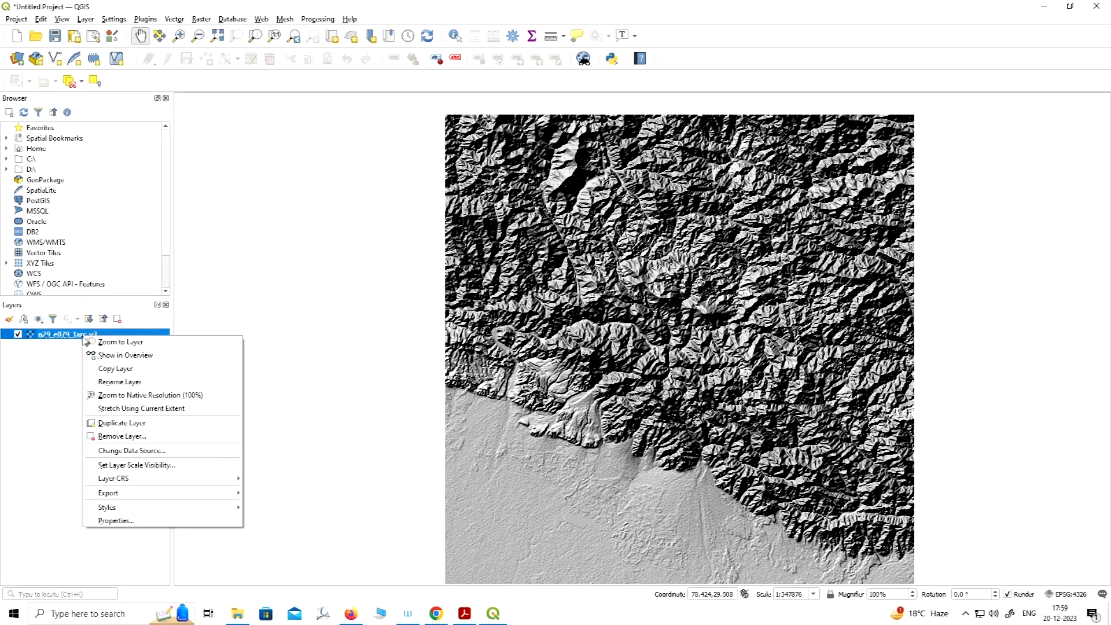
pyautogui.click(116, 520)
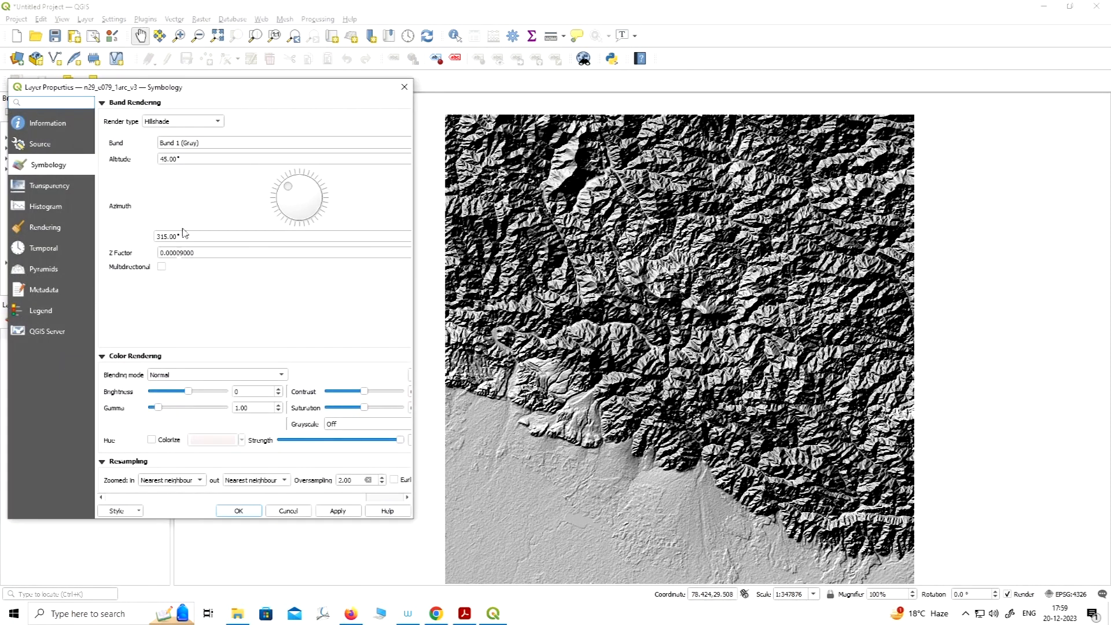
pyautogui.click(218, 122)
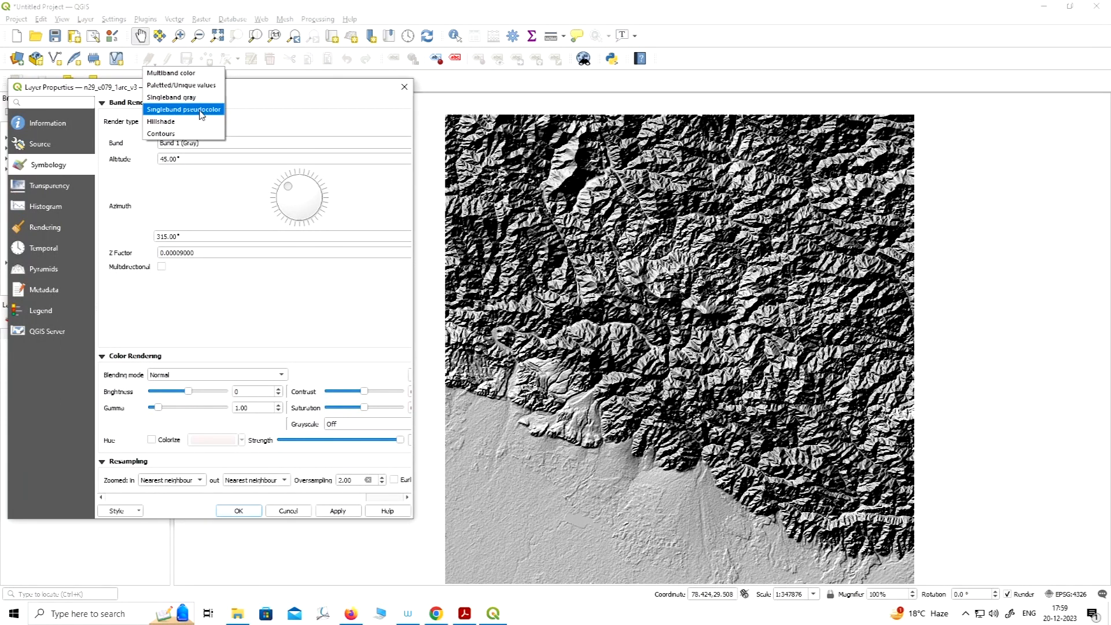
pyautogui.click(176, 73)
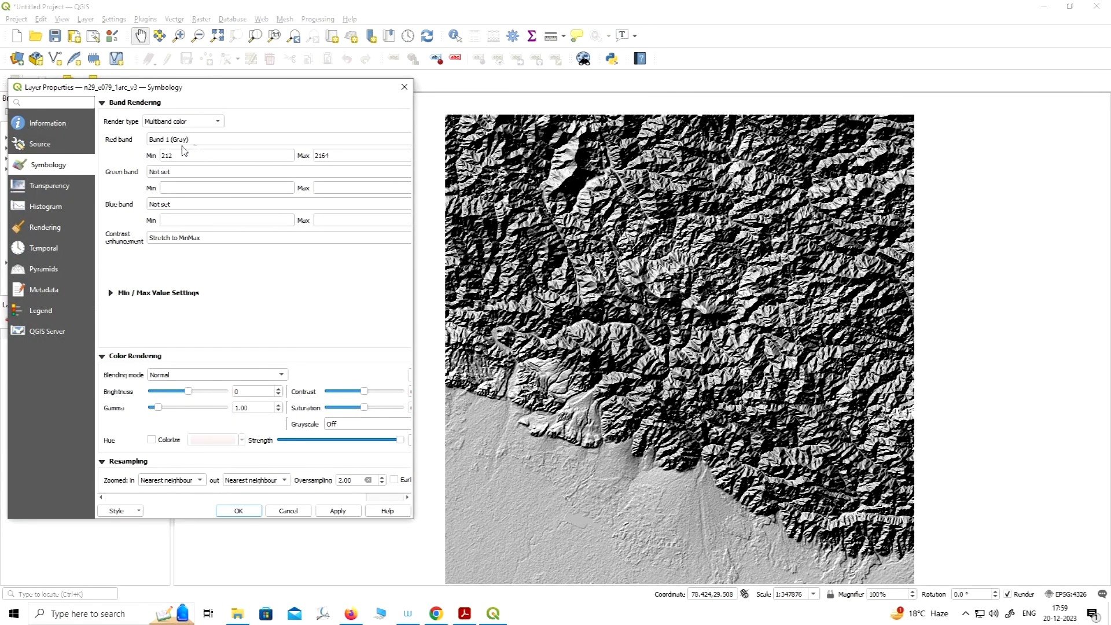
pyautogui.click(245, 144)
pyautogui.click(245, 140)
pyautogui.click(212, 125)
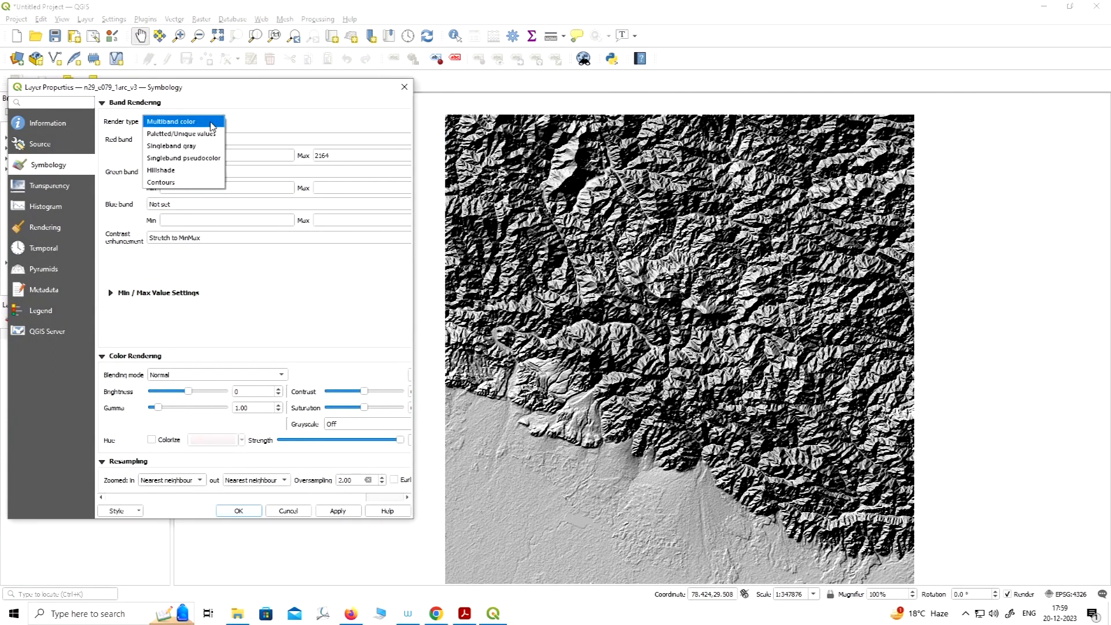
pyautogui.click(202, 158)
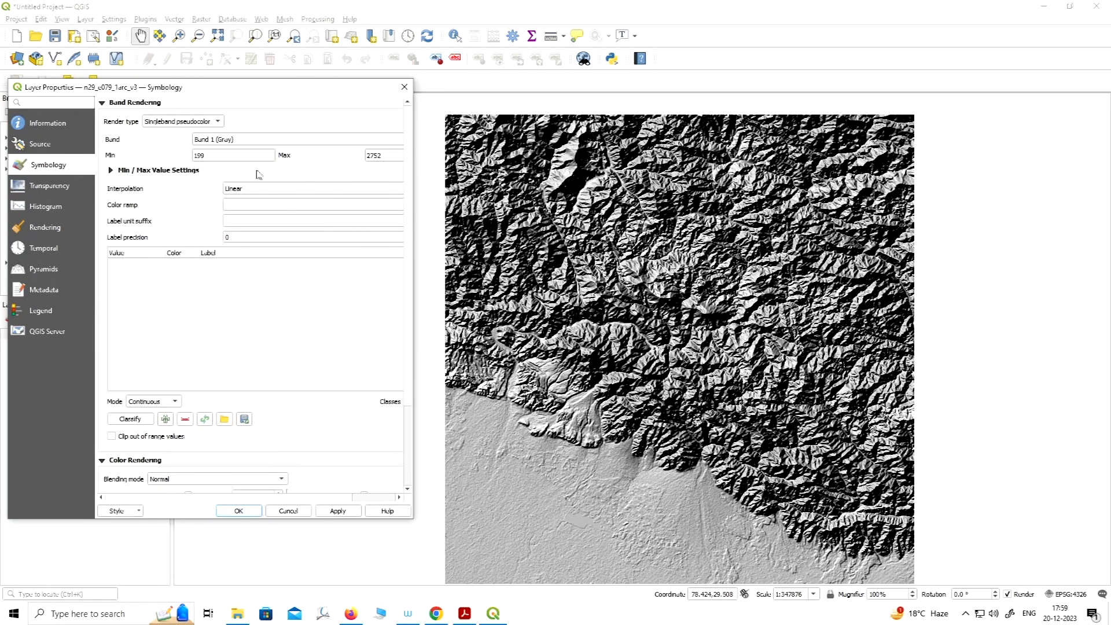
pyautogui.click(111, 170)
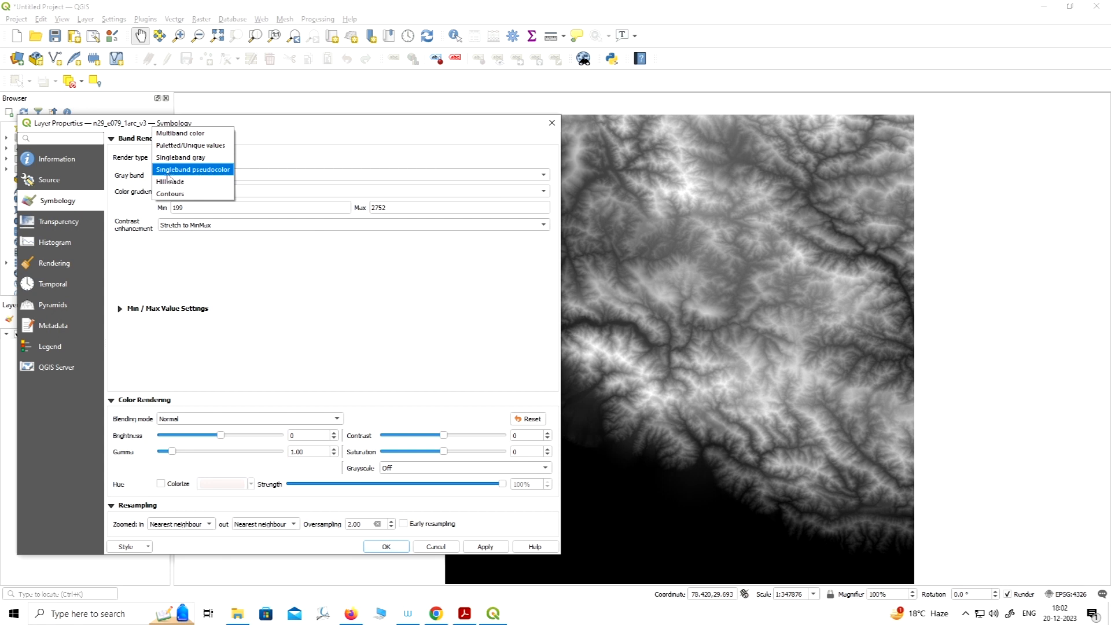
# Render the elevation raster as Singleband pseudocolor with the Spectral color ramp, apply it and view the colored map.
pyautogui.click(209, 169)
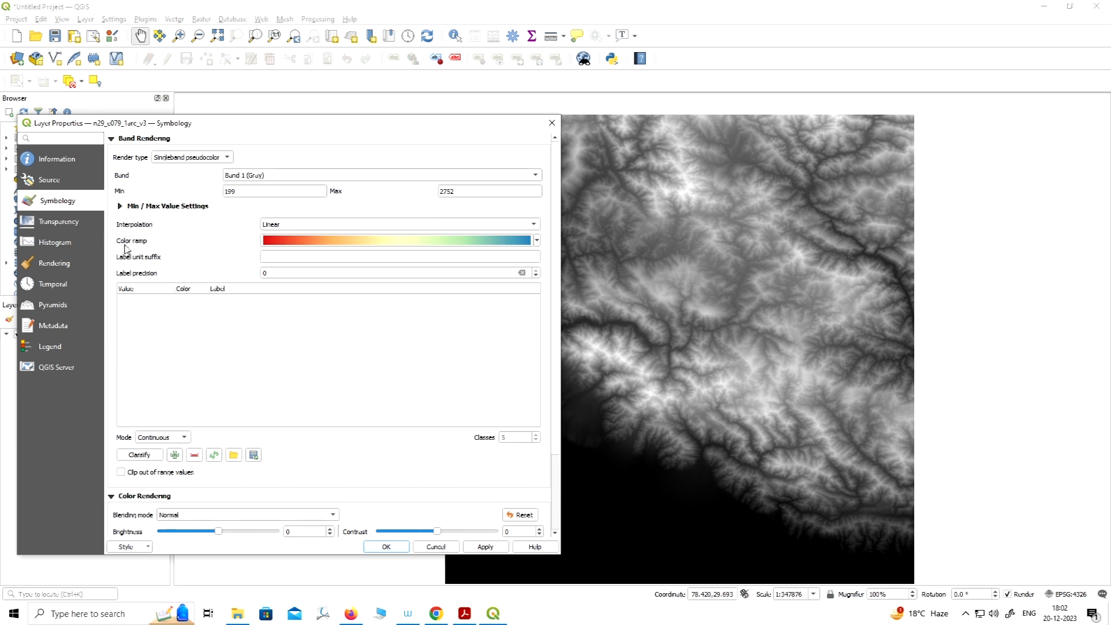
pyautogui.click(537, 241)
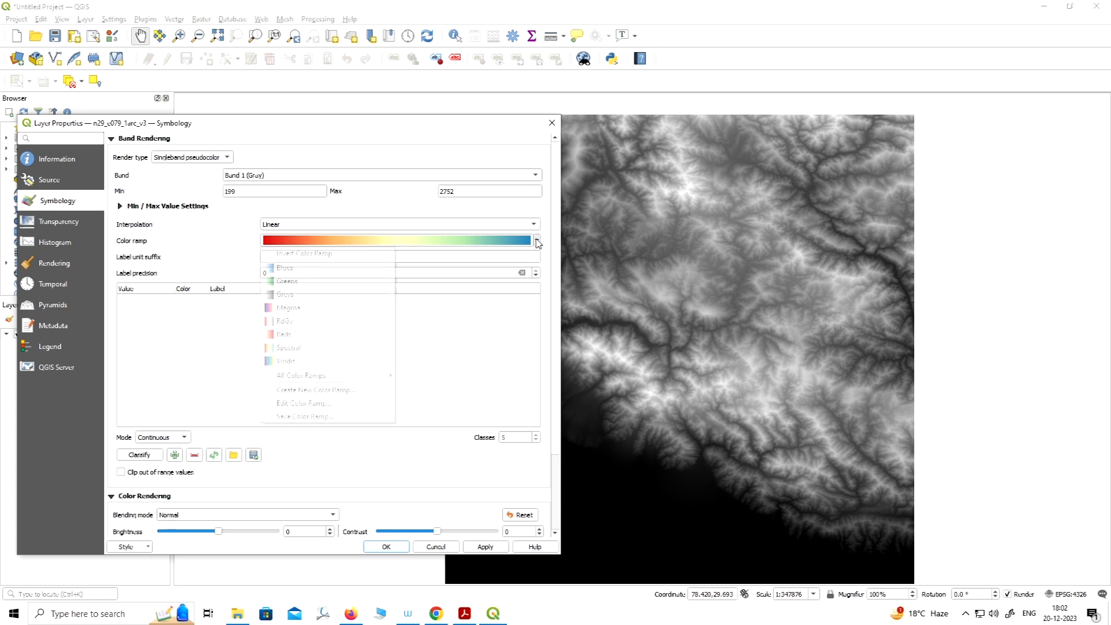
pyautogui.click(287, 349)
pyautogui.scroll(-3, 243, 317)
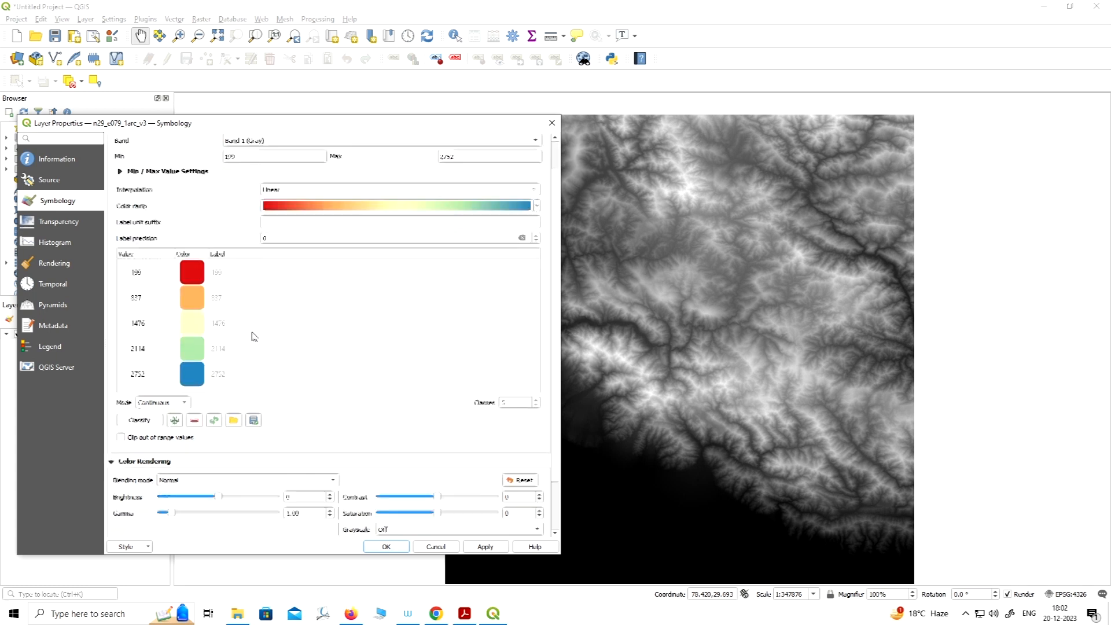
pyautogui.scroll(3, 255, 322)
pyautogui.scroll(-1, 300, 398)
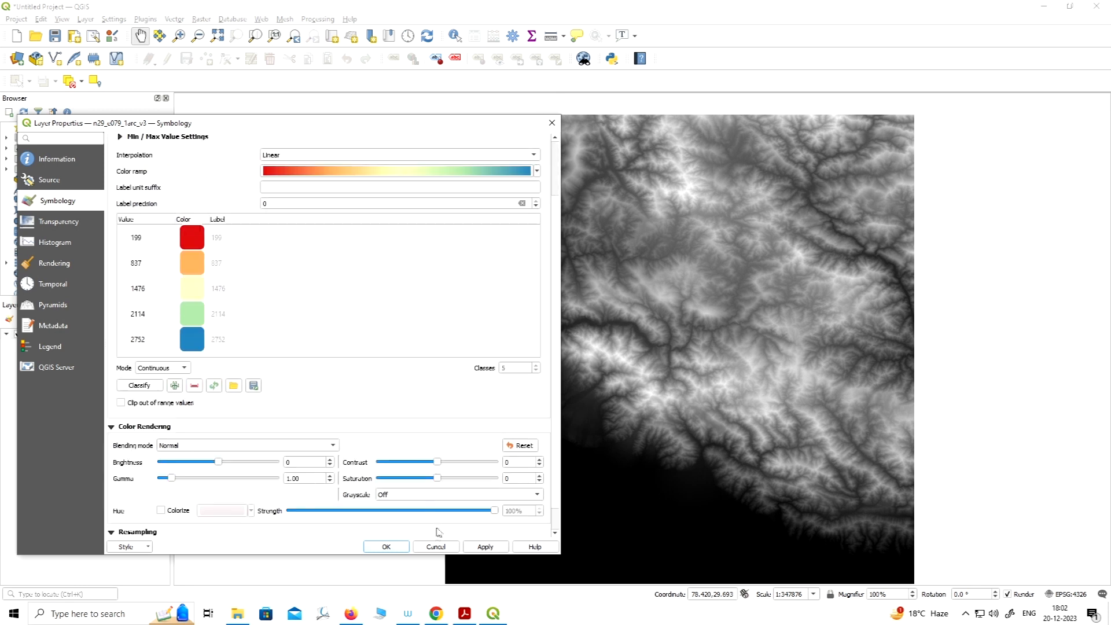
pyautogui.click(484, 546)
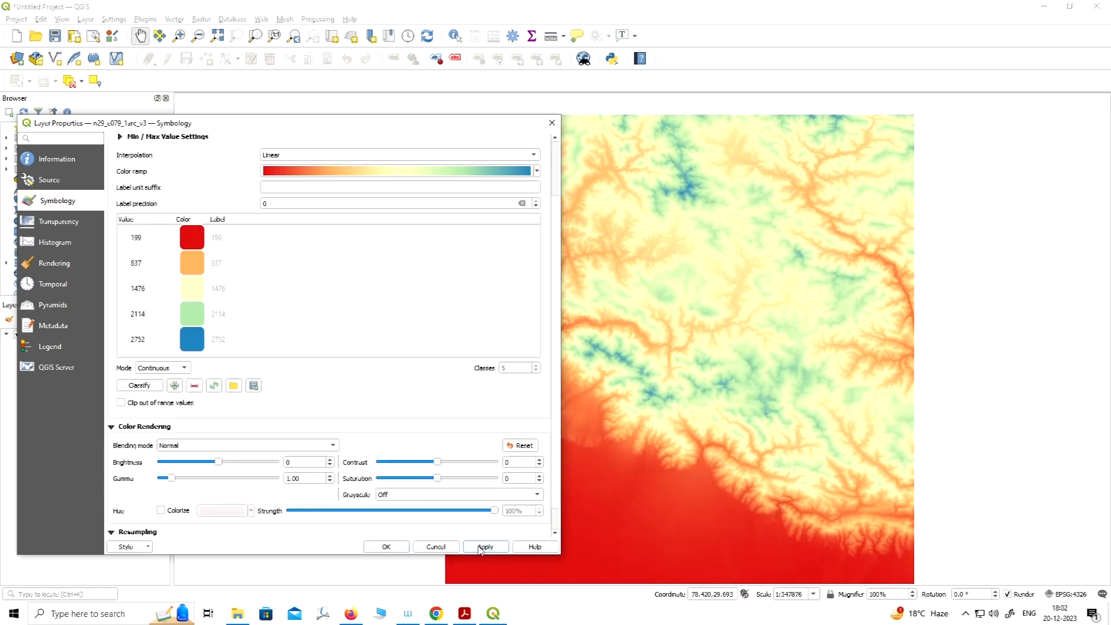
pyautogui.click(386, 546)
pyautogui.scroll(-1, 696, 404)
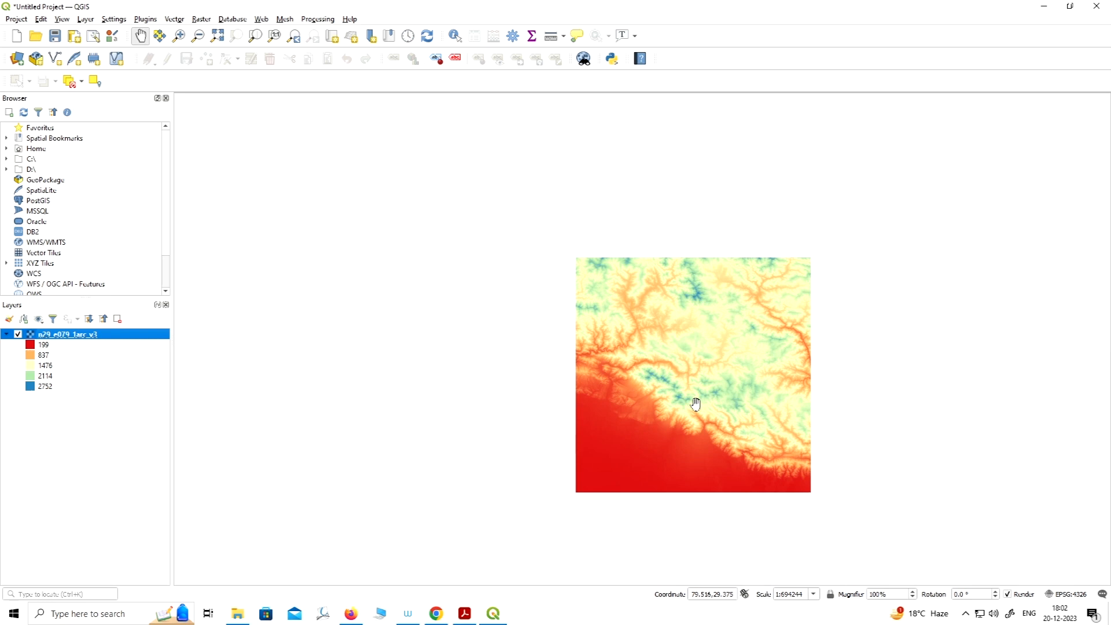
pyautogui.scroll(1, 668, 405)
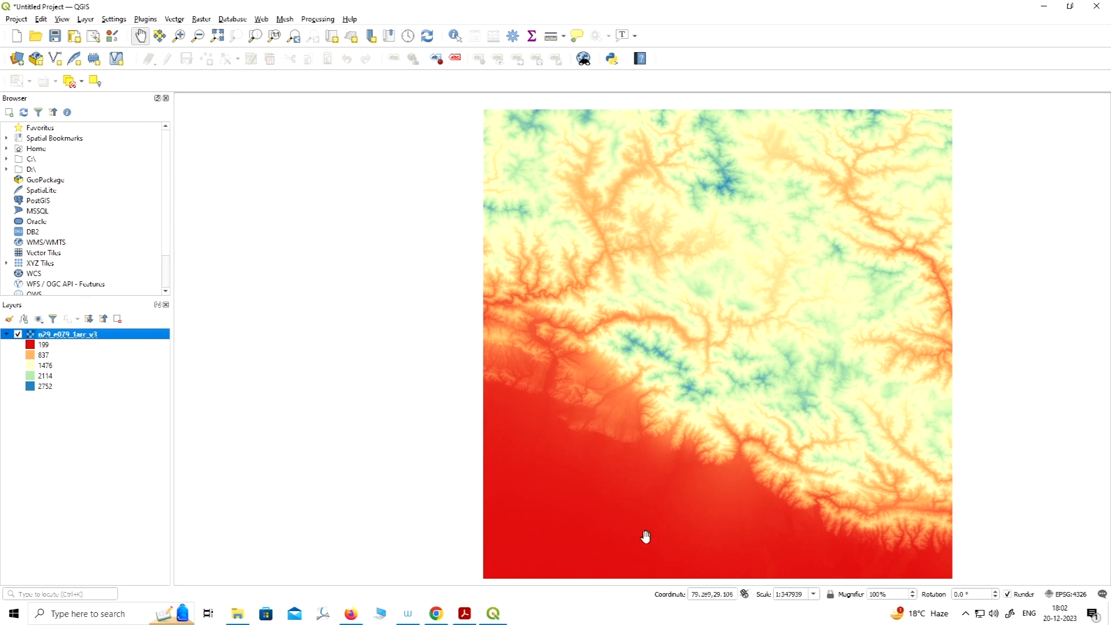
# Set the n29_e079_1arc_v3 raster's render type to Singleband gray and apply it to the map.
pyautogui.rightClick(71, 338)
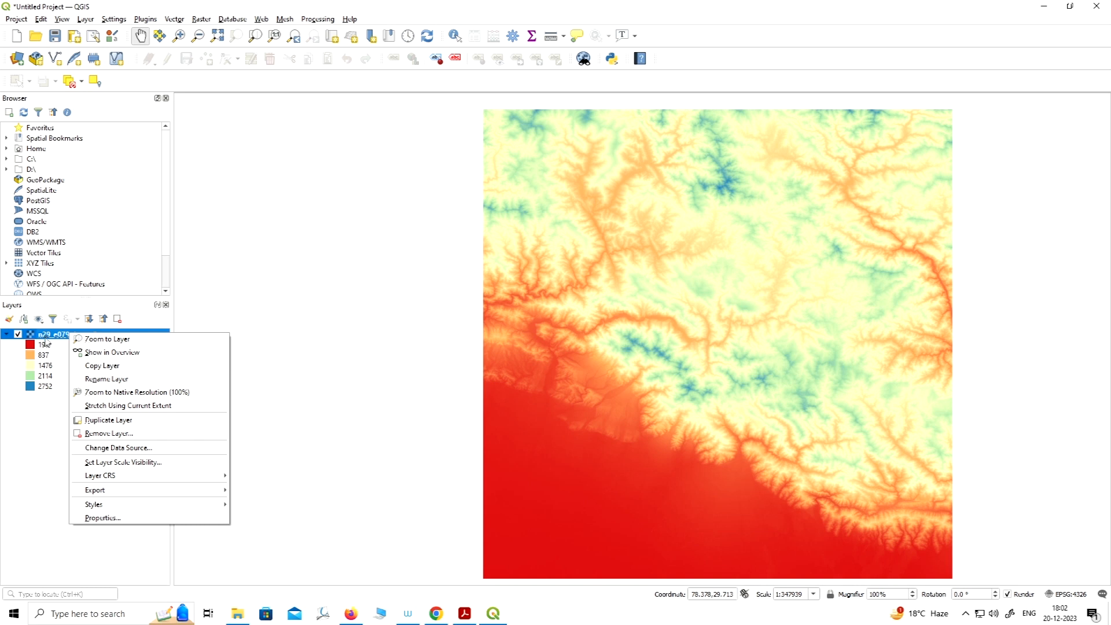
pyautogui.click(111, 518)
pyautogui.click(218, 160)
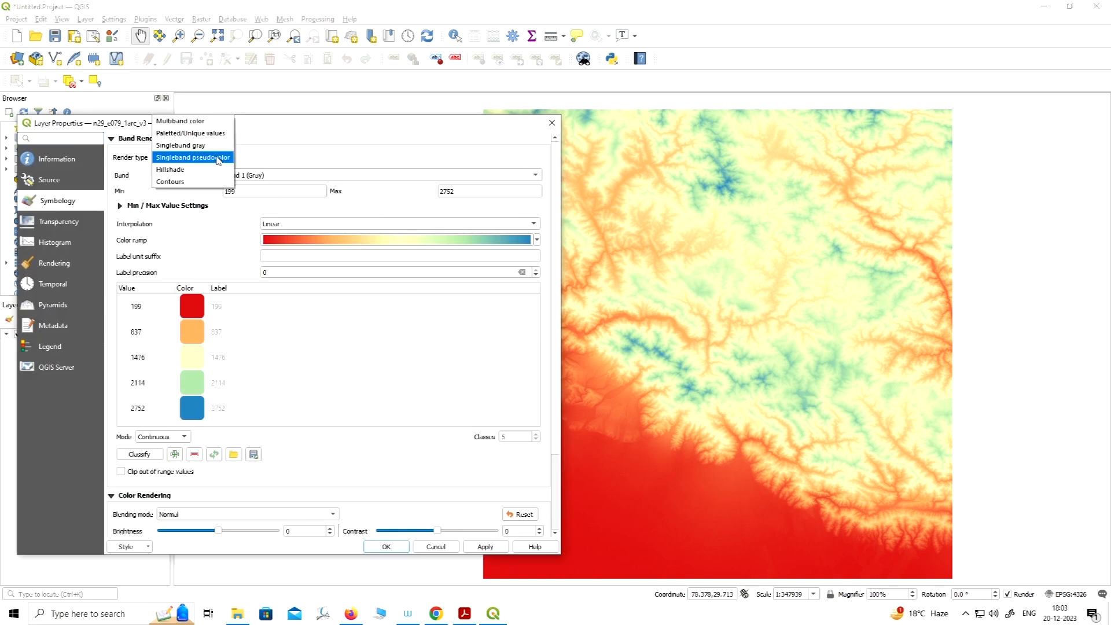
pyautogui.click(191, 146)
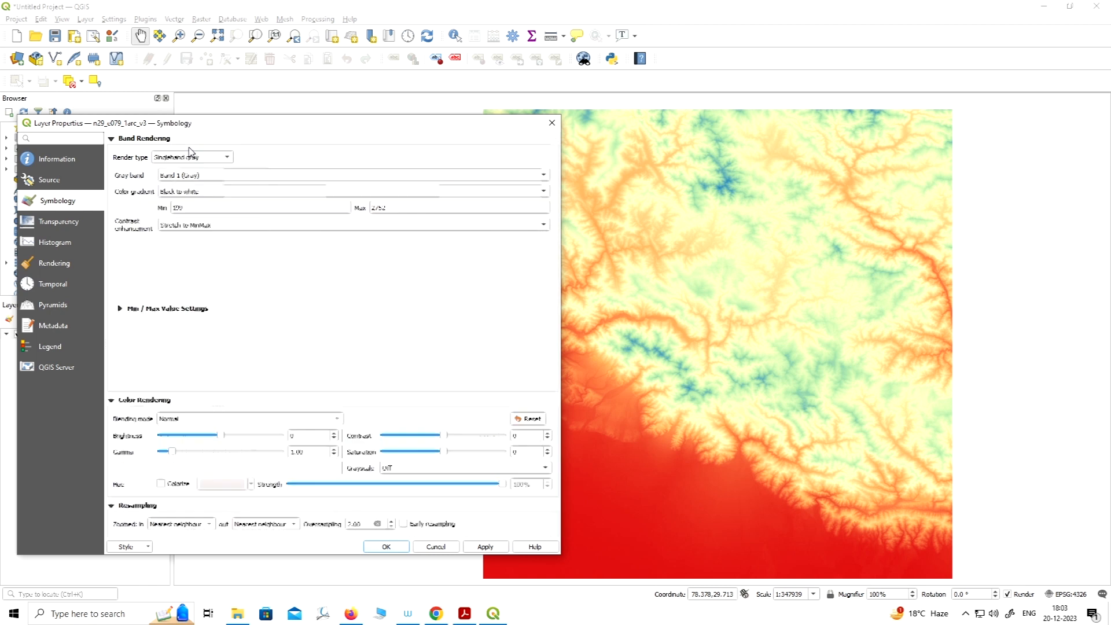
pyautogui.click(484, 548)
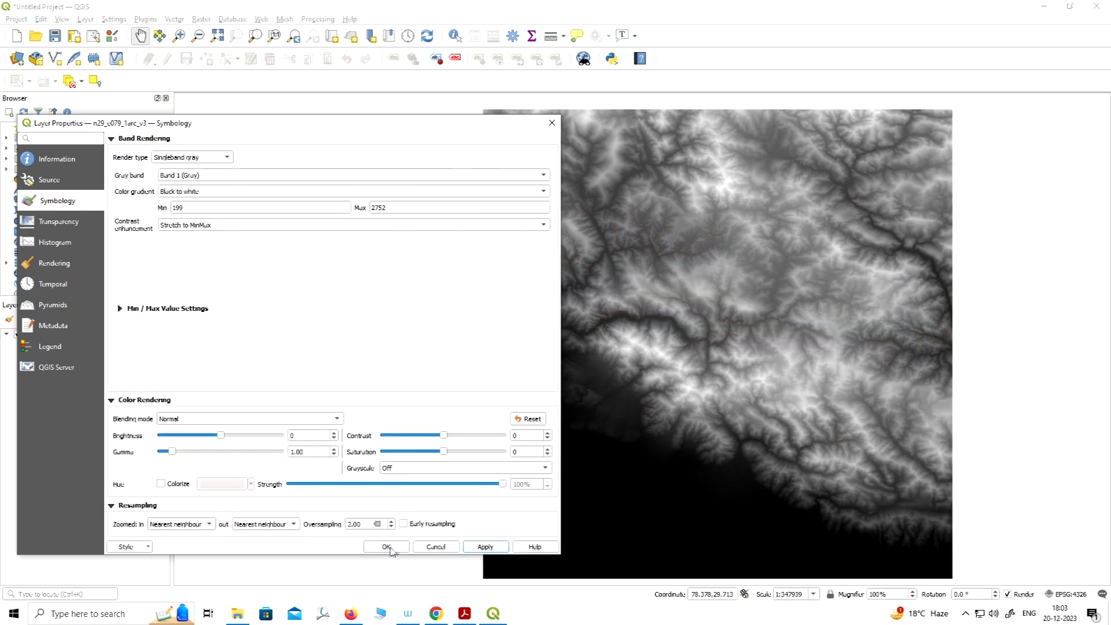
pyautogui.click(386, 547)
# Duplicate the n29_e079_1arc_v3 layer, make the copy visible and place it above the original in the layer order.
pyautogui.rightClick(69, 340)
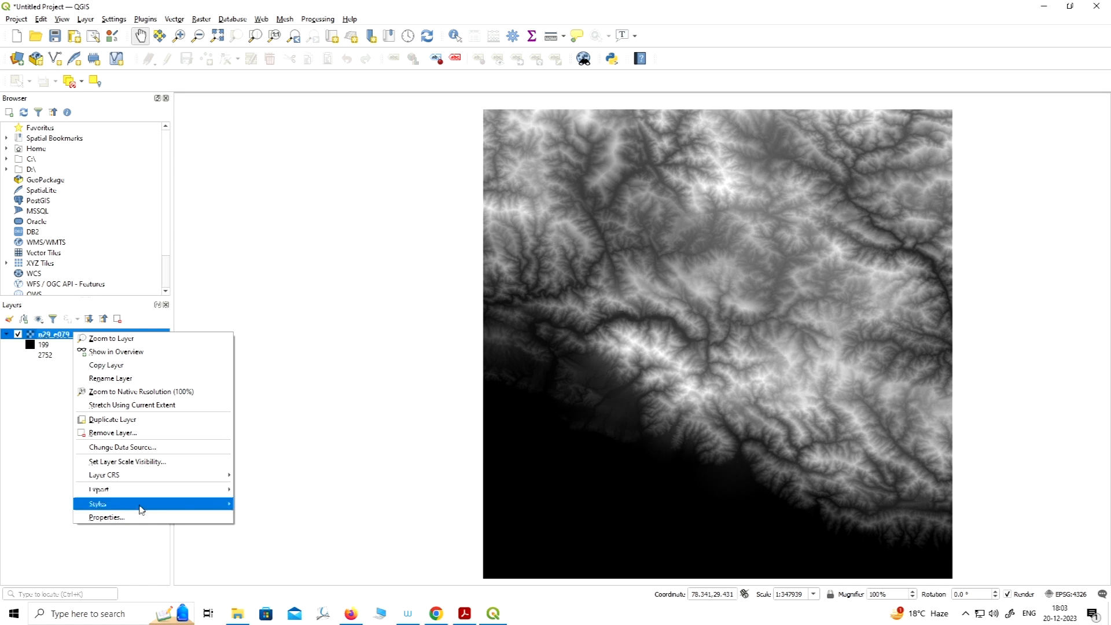
pyautogui.click(114, 420)
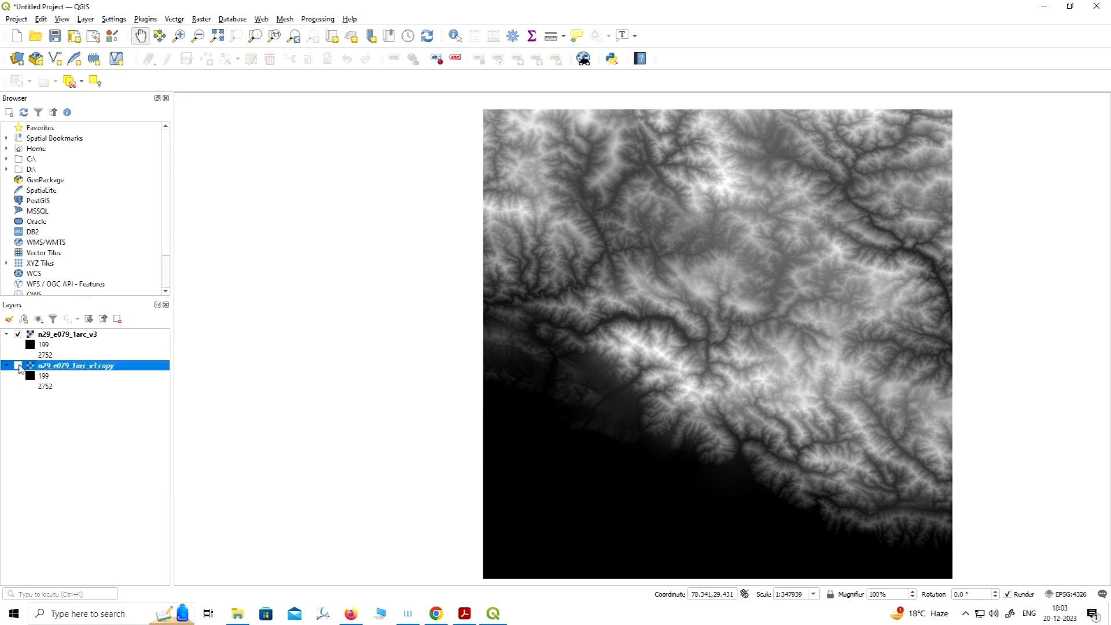
pyautogui.click(19, 367)
pyautogui.moveTo(62, 336); pyautogui.dragTo(60, 383)
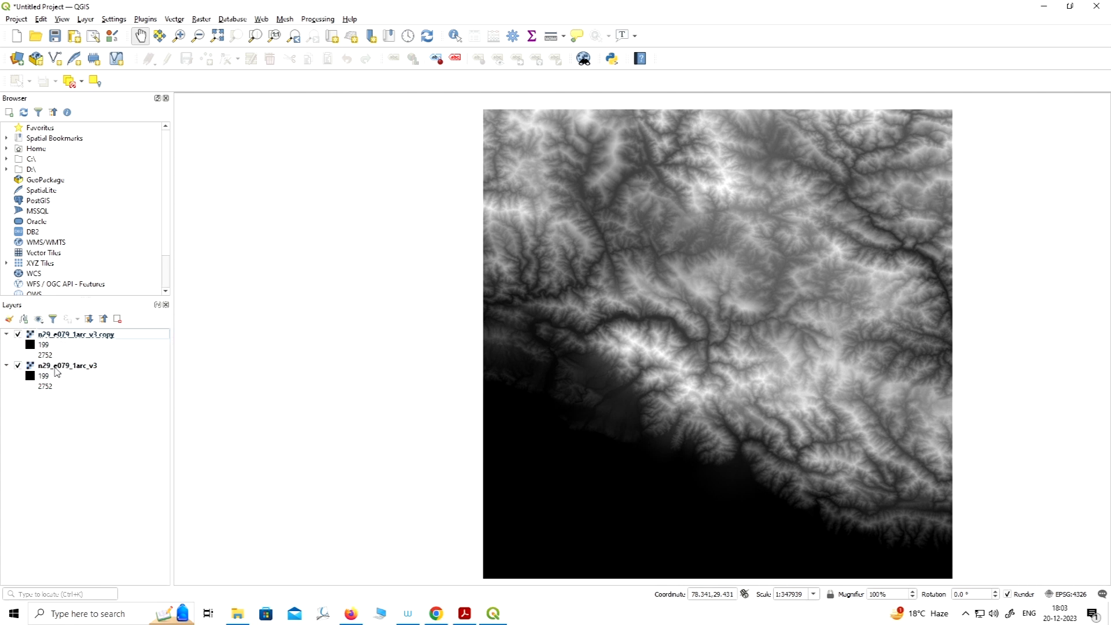
# Render the original n29_e079_1arc_v3 layer as Hillshade with a Z factor of 0.00001 and hide the copy above it.
pyautogui.click(58, 365)
pyautogui.rightClick(58, 365)
pyautogui.click(87, 565)
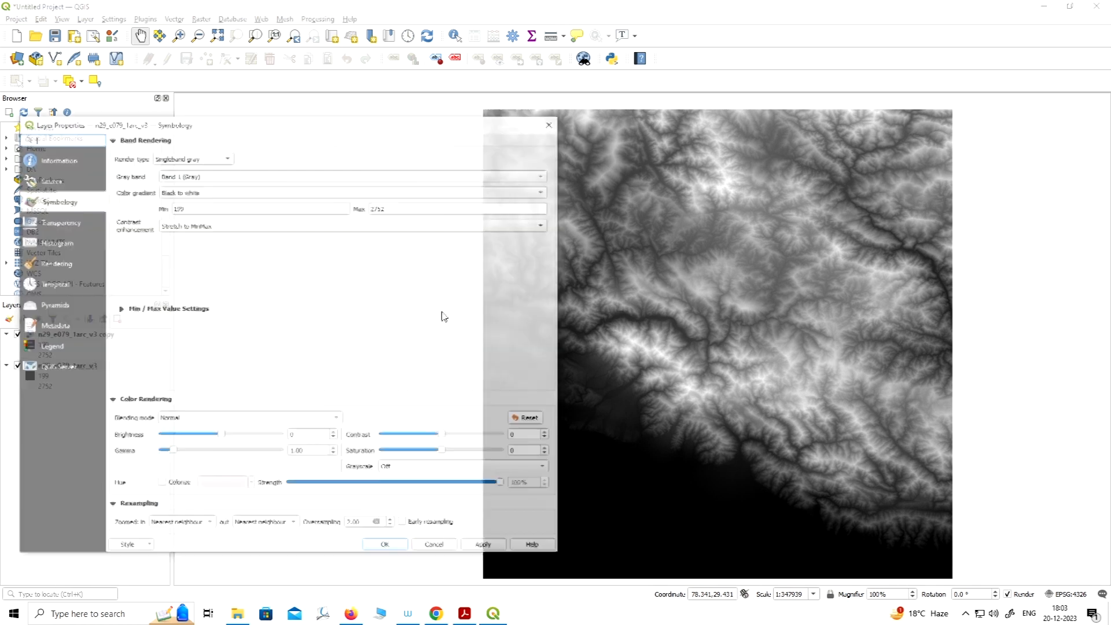
pyautogui.click(226, 157)
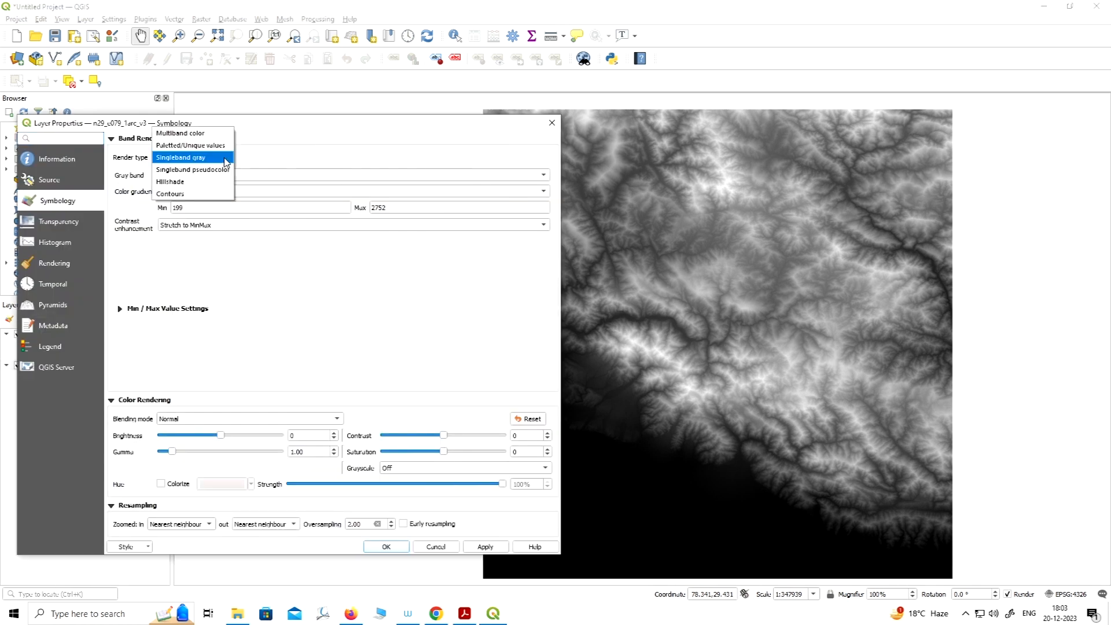
pyautogui.click(197, 182)
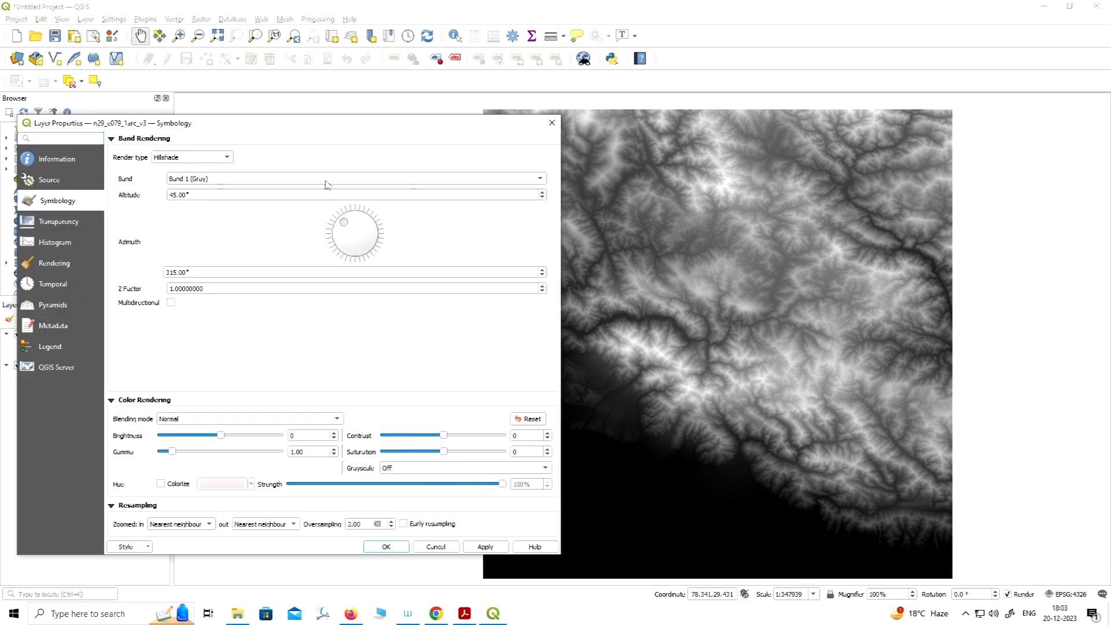
pyautogui.click(172, 289)
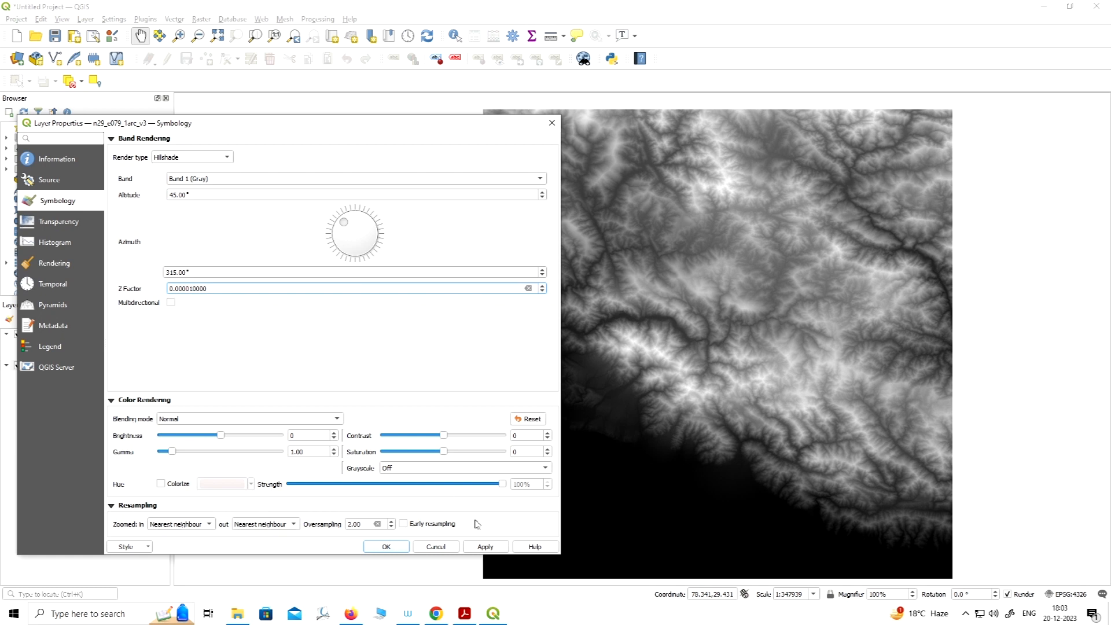
pyautogui.click(384, 551)
pyautogui.click(18, 335)
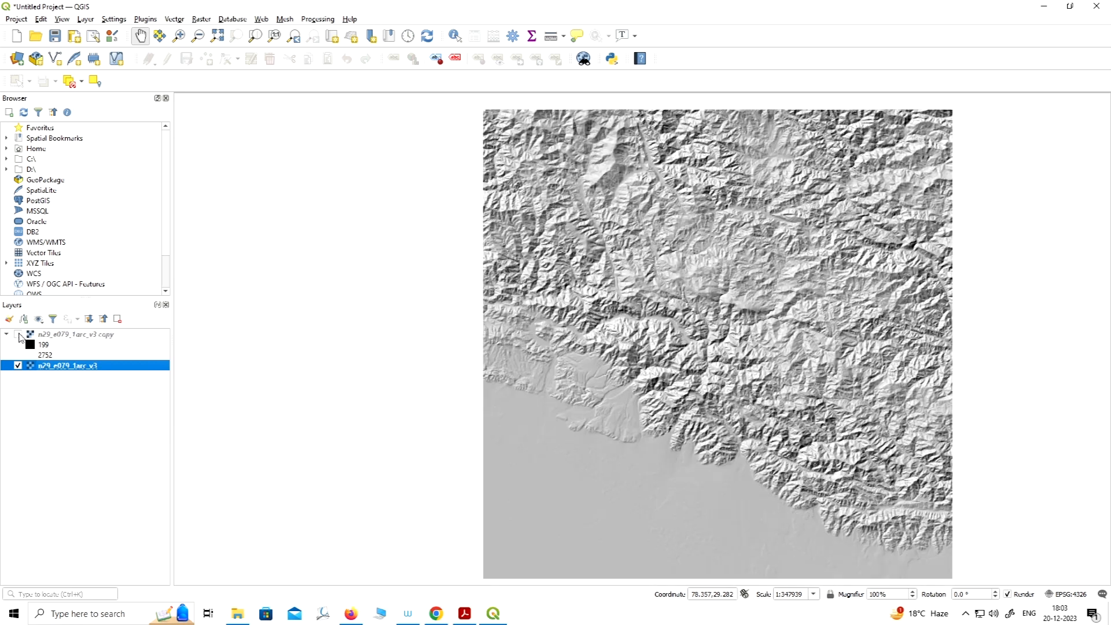
# Set the n29_e079_1arc_v3 hillshade's Z factor to 0.00005 and apply it to the map.
pyautogui.rightClick(90, 371)
pyautogui.click(125, 564)
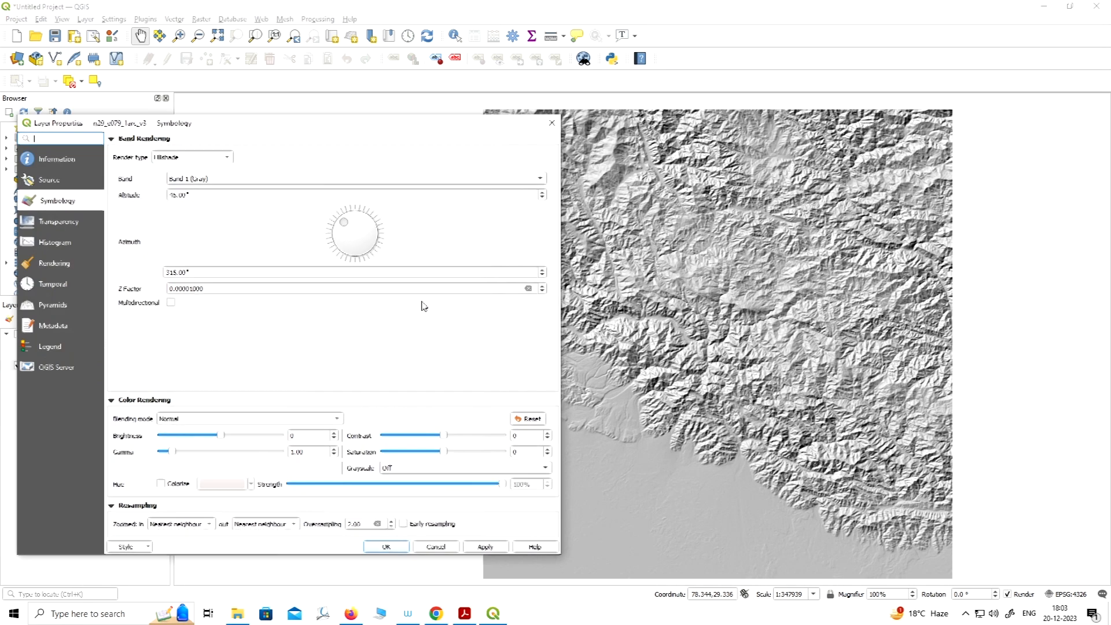
pyautogui.click(193, 288)
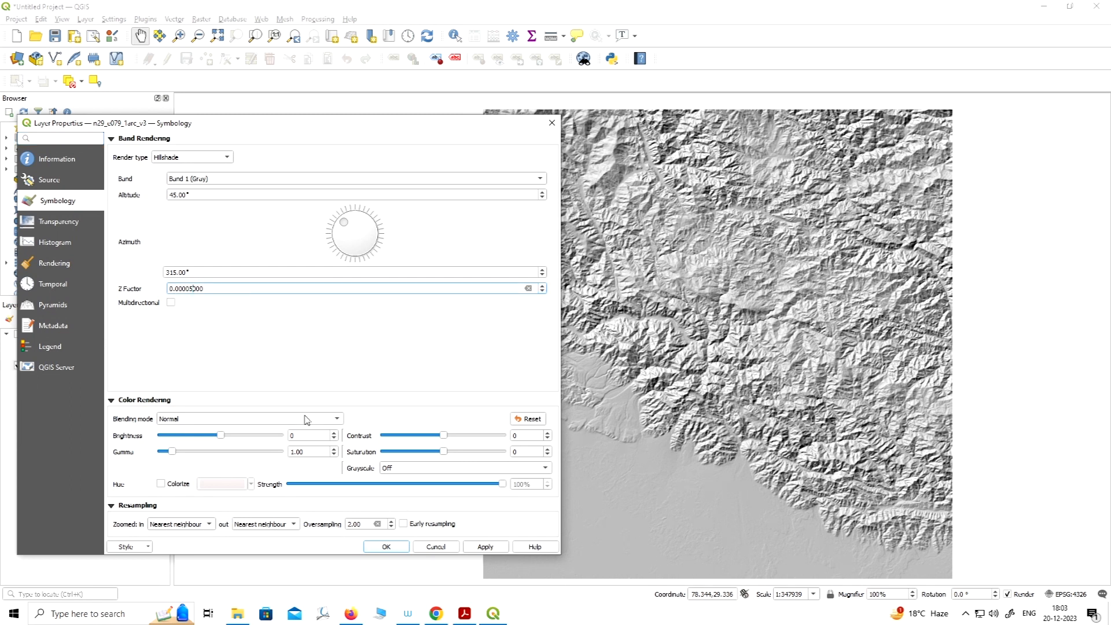
pyautogui.click(484, 547)
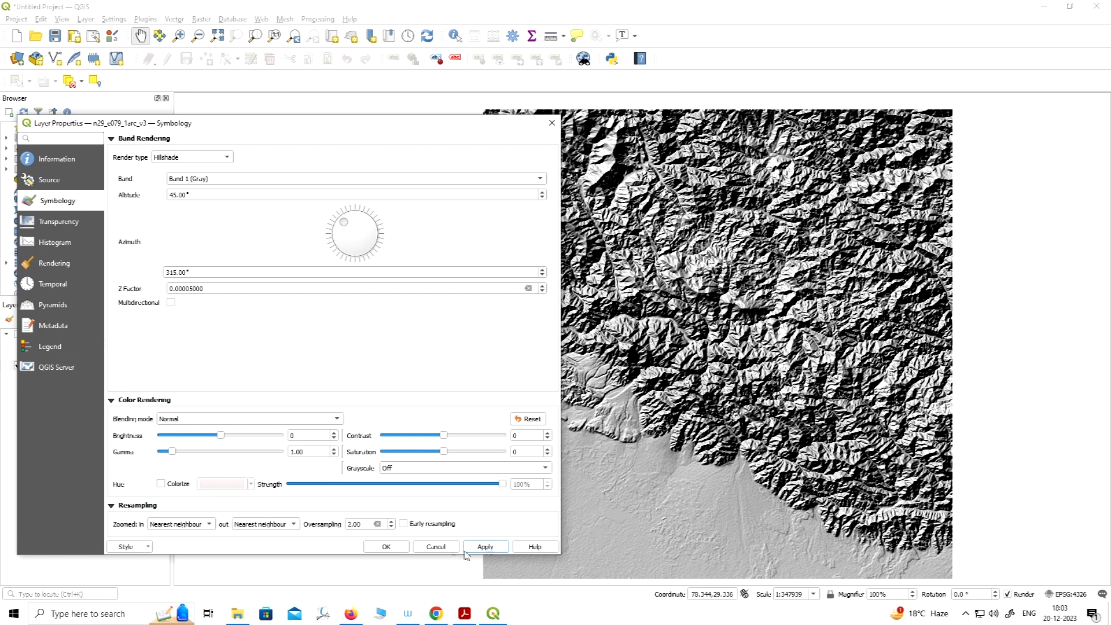
pyautogui.click(387, 547)
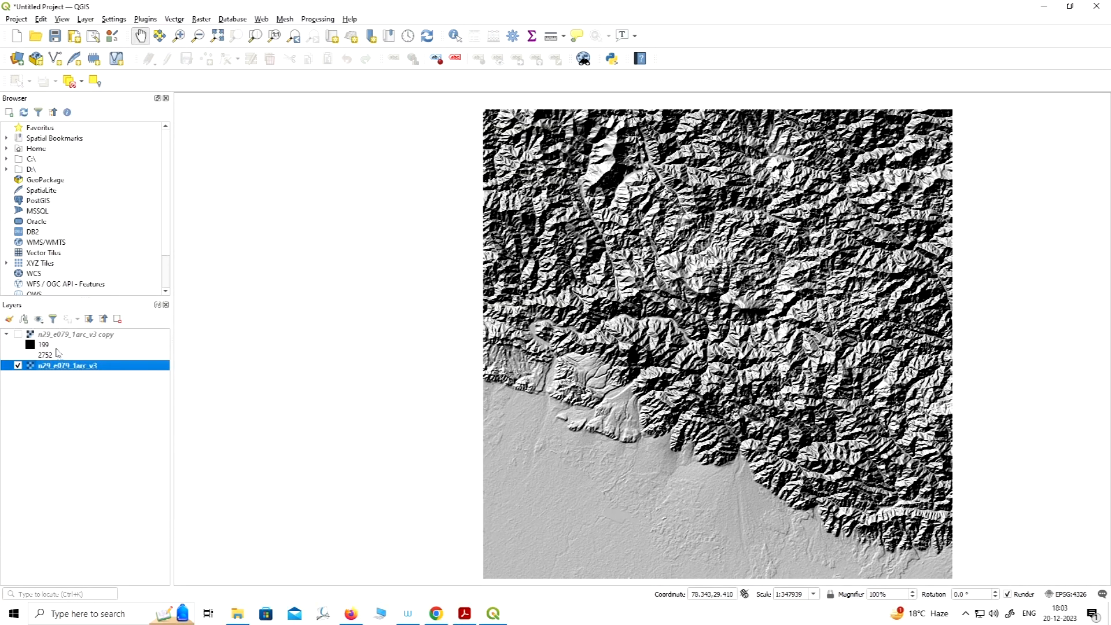
# Show the n29_e079_1arc_v3 copy layer again and apply the Singleband pseudocolor render type to it.
pyautogui.click(18, 335)
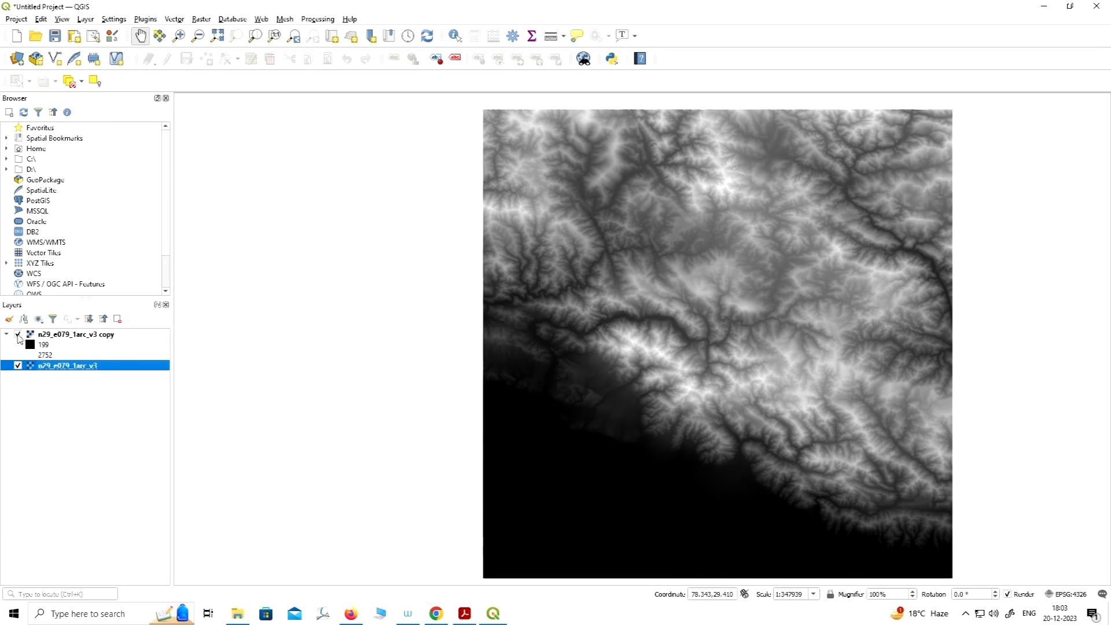
pyautogui.click(67, 335)
pyautogui.rightClick(68, 335)
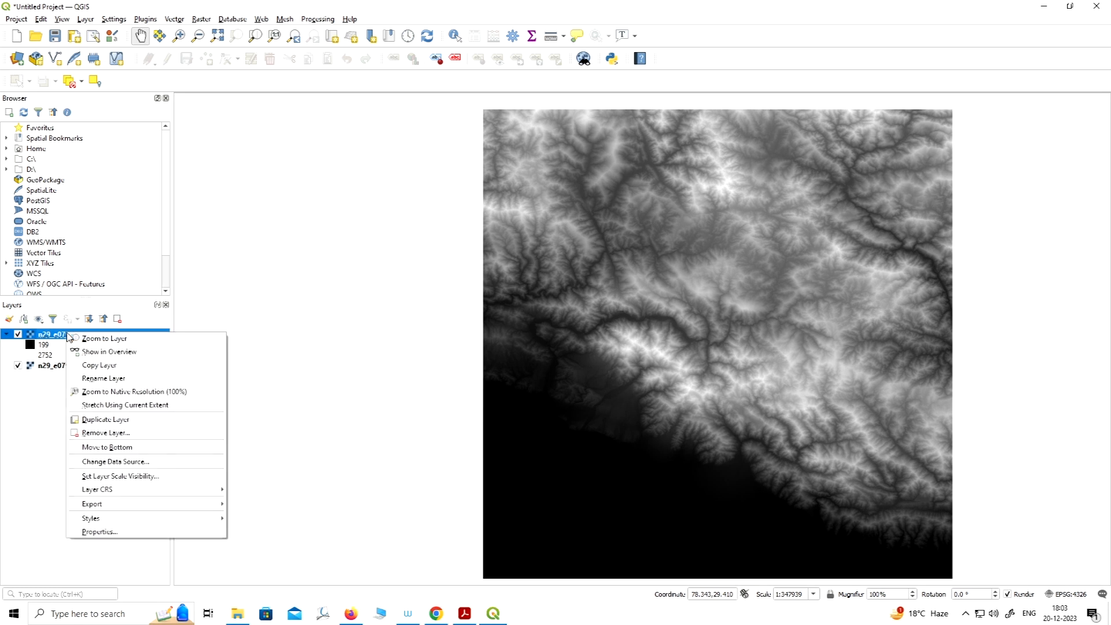
pyautogui.click(110, 534)
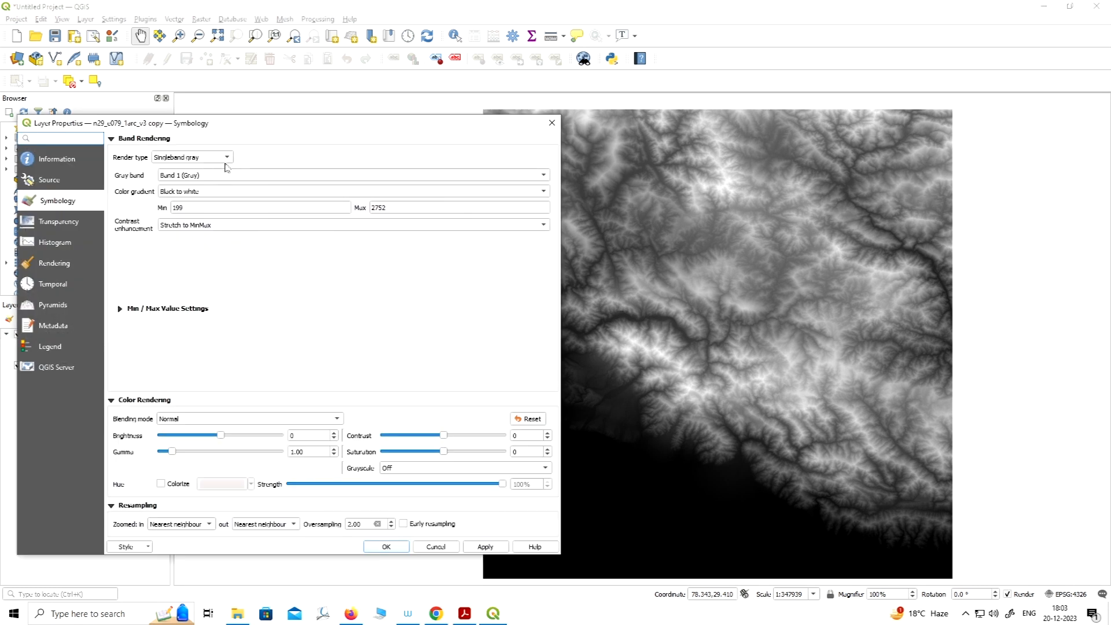
pyautogui.click(224, 159)
pyautogui.click(210, 170)
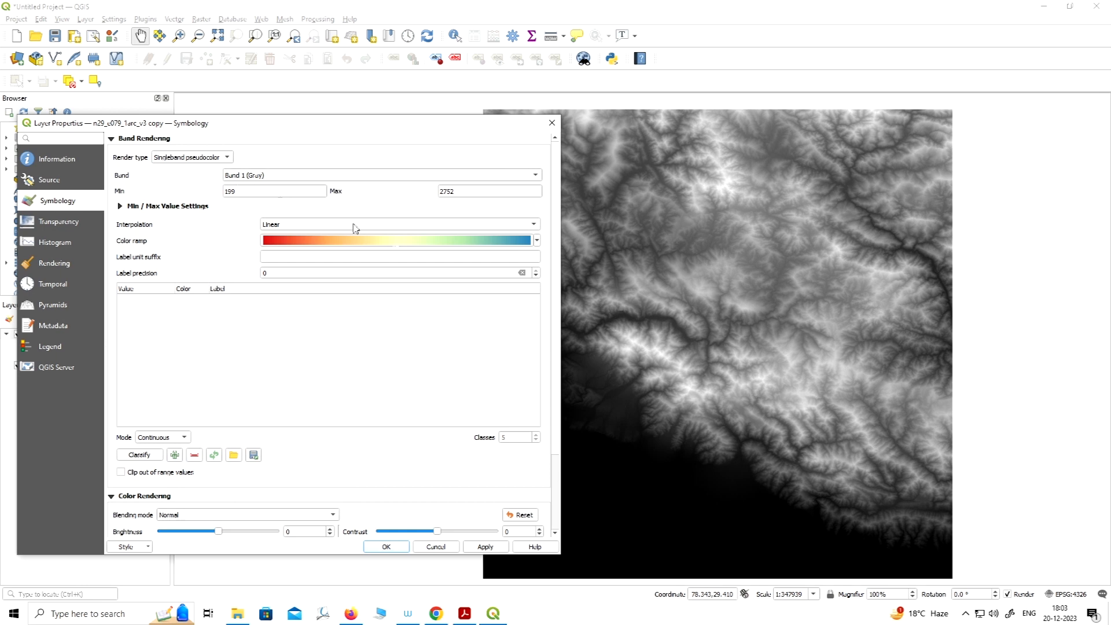
pyautogui.click(484, 546)
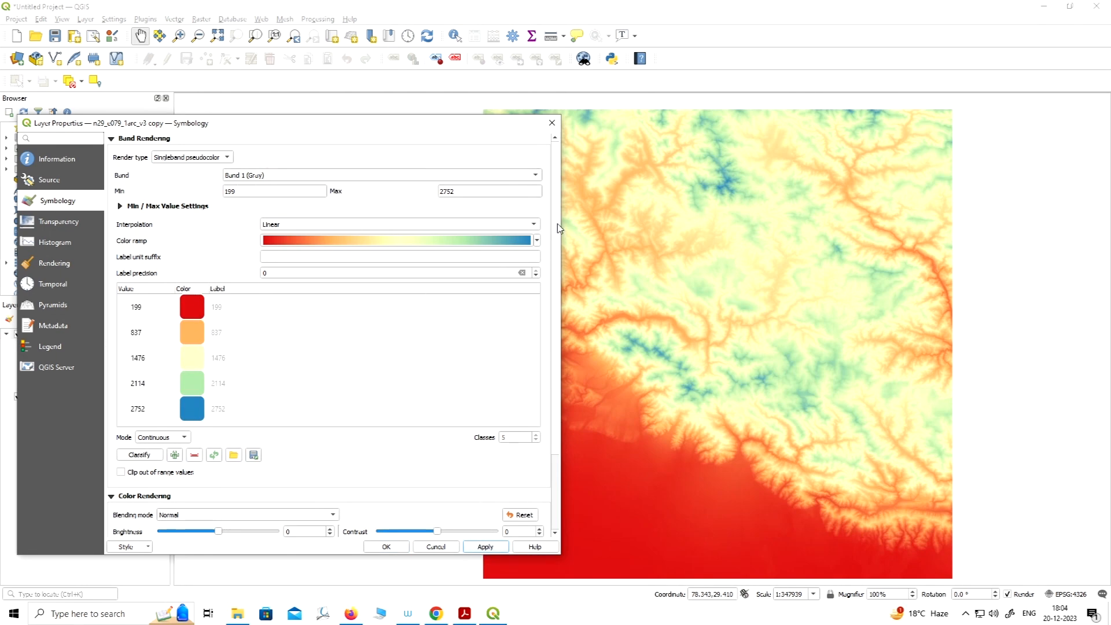
# Set the copy layer's blending mode to Multiply so its colors overlay the hillshade, and accept the symbology changes.
pyautogui.moveTo(495, 123); pyautogui.dragTo(544, 131)
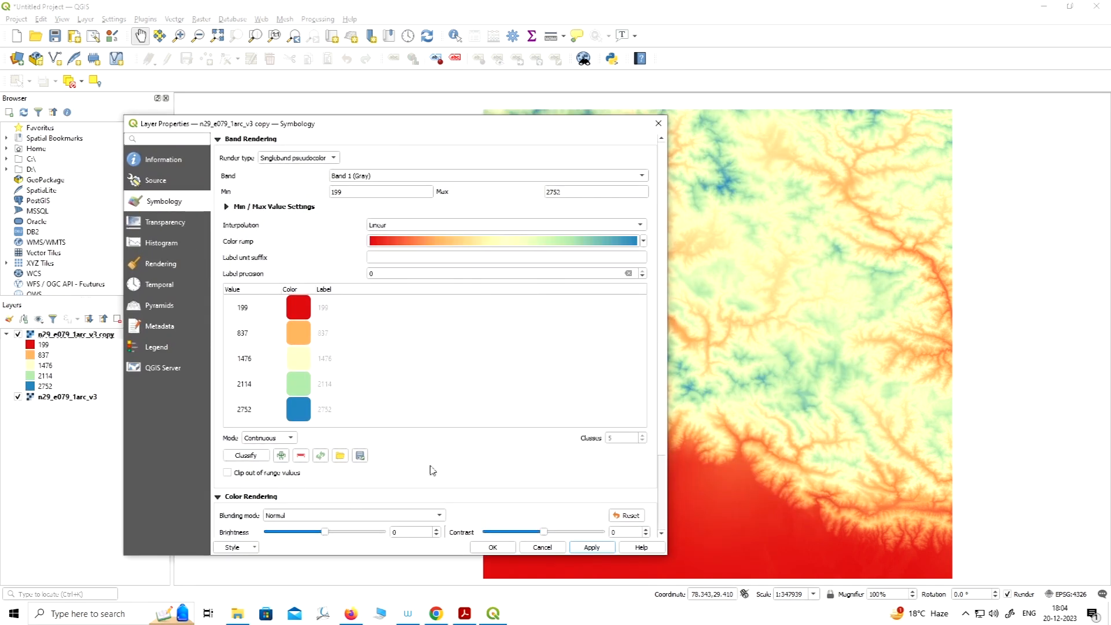
pyautogui.scroll(-2, 434, 466)
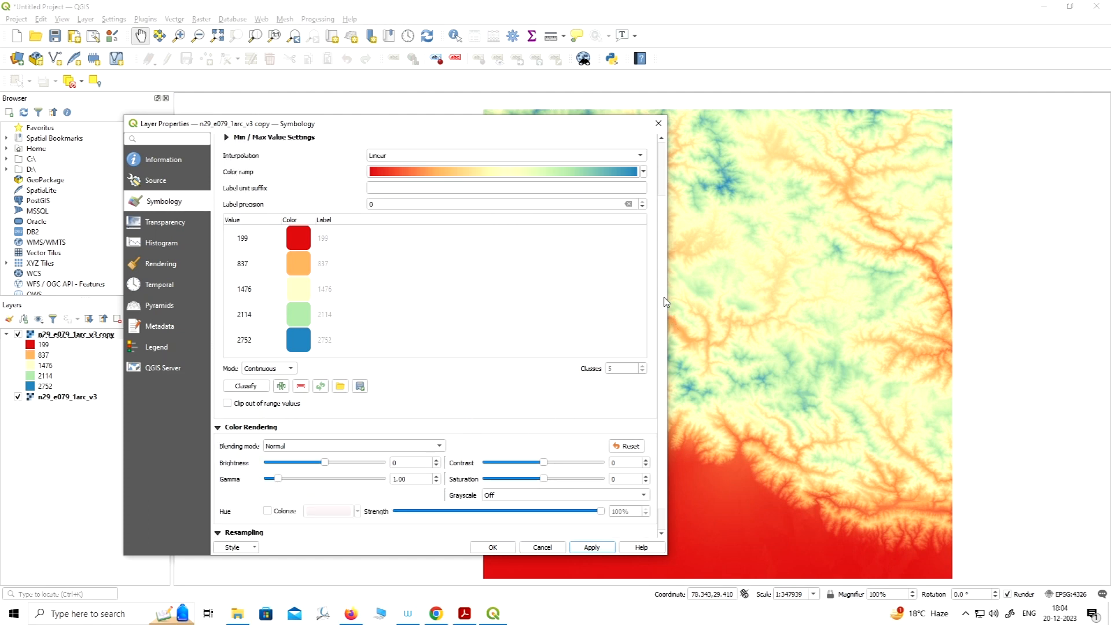
pyautogui.scroll(-1, 664, 301)
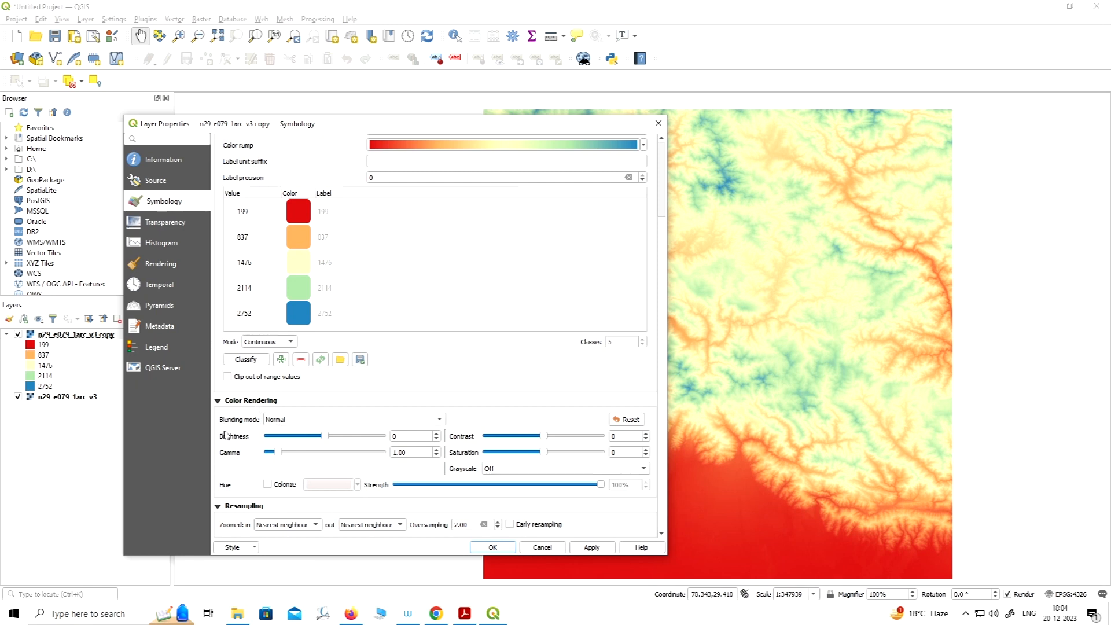
pyautogui.click(375, 421)
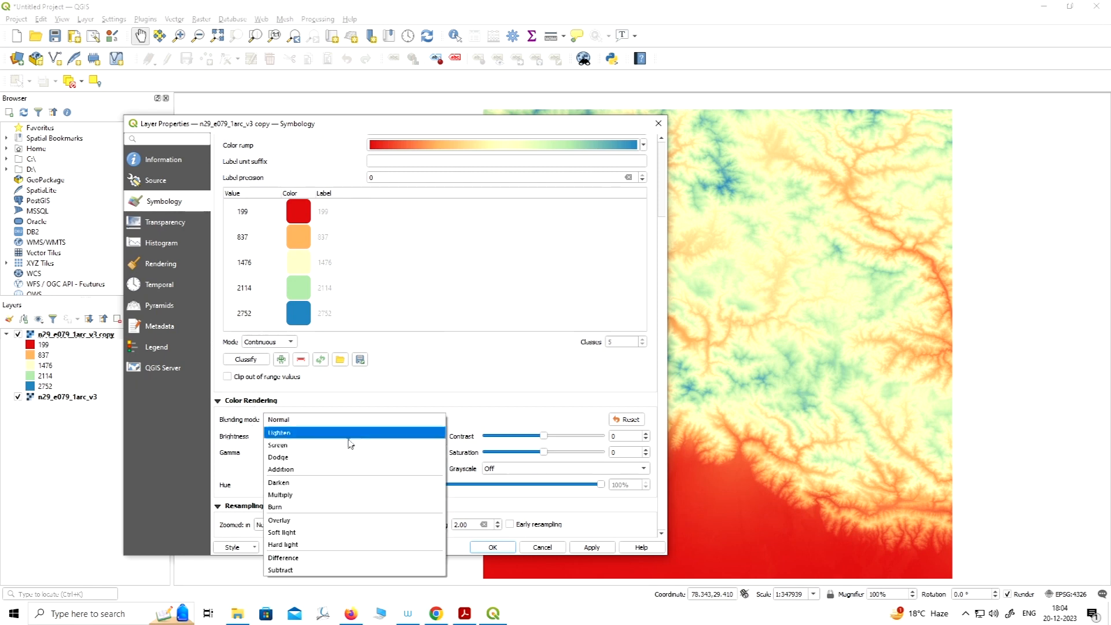
pyautogui.click(300, 496)
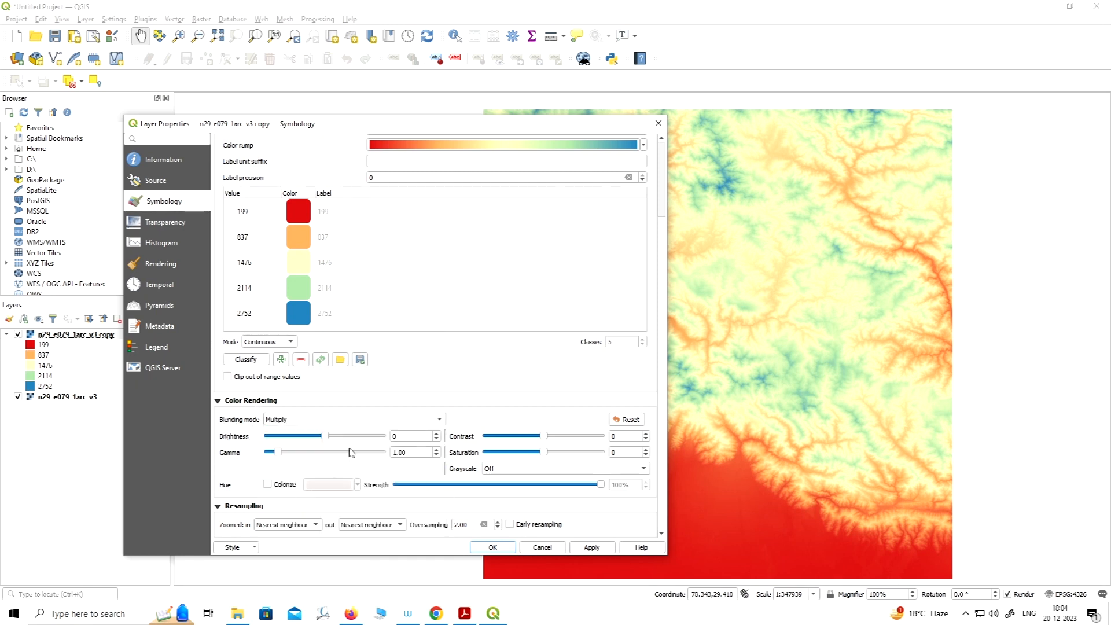
pyautogui.click(590, 548)
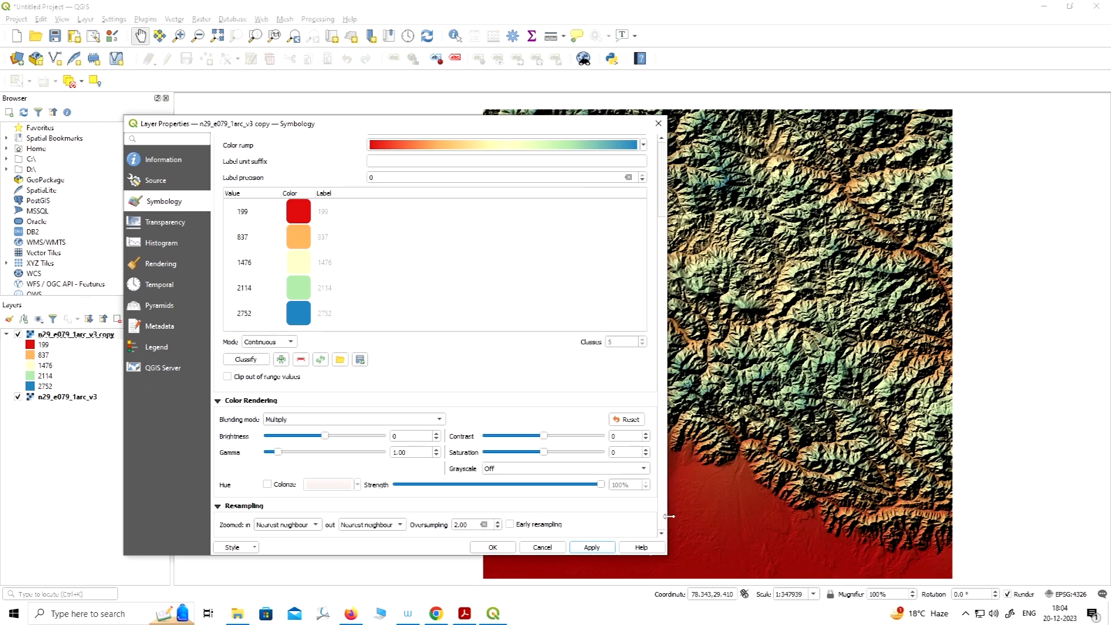
pyautogui.click(493, 547)
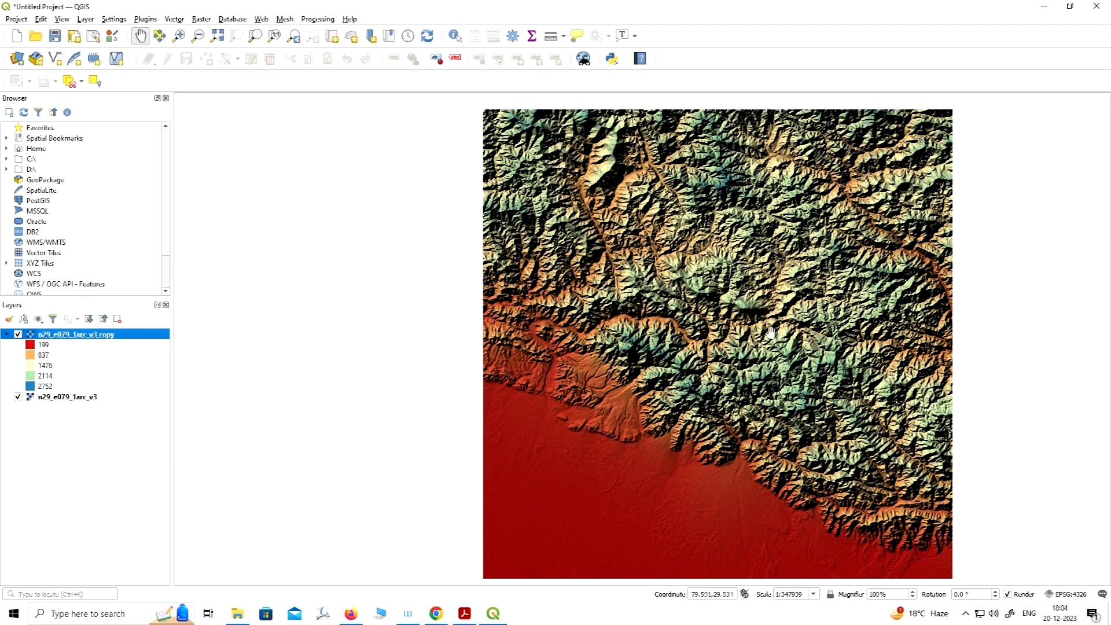
pyautogui.scroll(-1, 596, 380)
pyautogui.scroll(1, 707, 392)
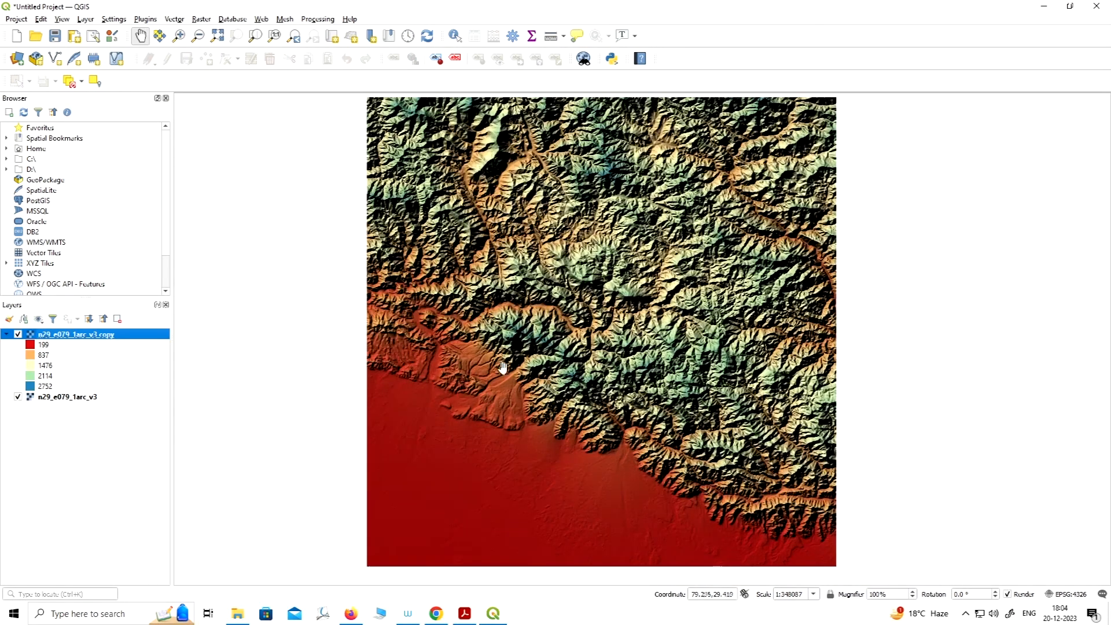
pyautogui.scroll(1, 501, 367)
pyautogui.scroll(-1, 537, 355)
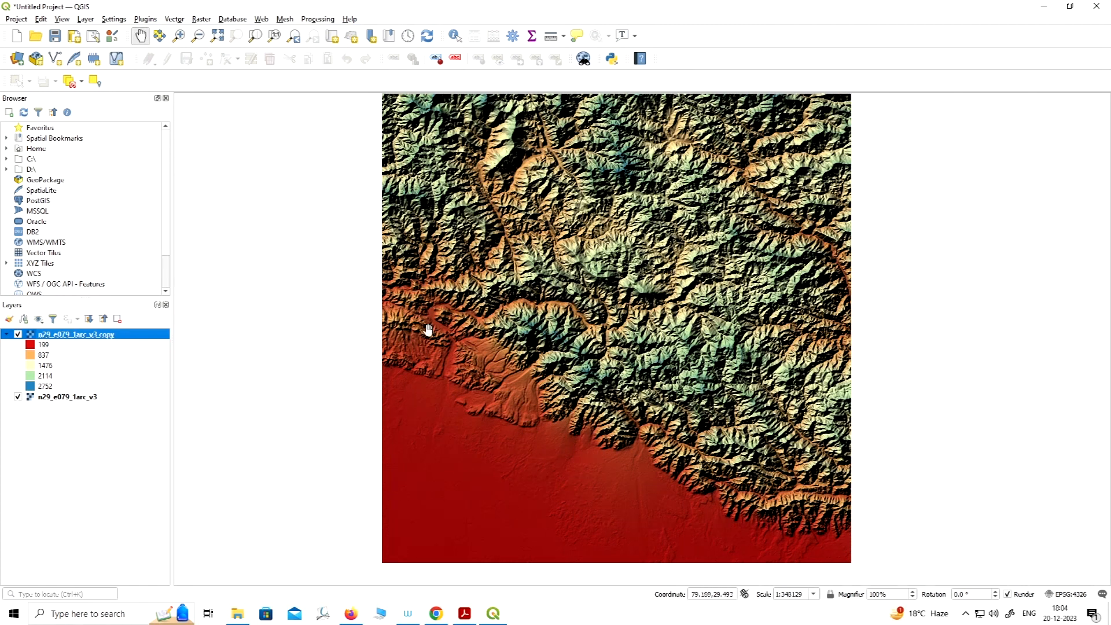
# Create a new color ramp of type Catalog: cpt-city in the n29_e079_1arc_v3 copy layer's symbology.
pyautogui.rightClick(93, 335)
pyautogui.click(142, 534)
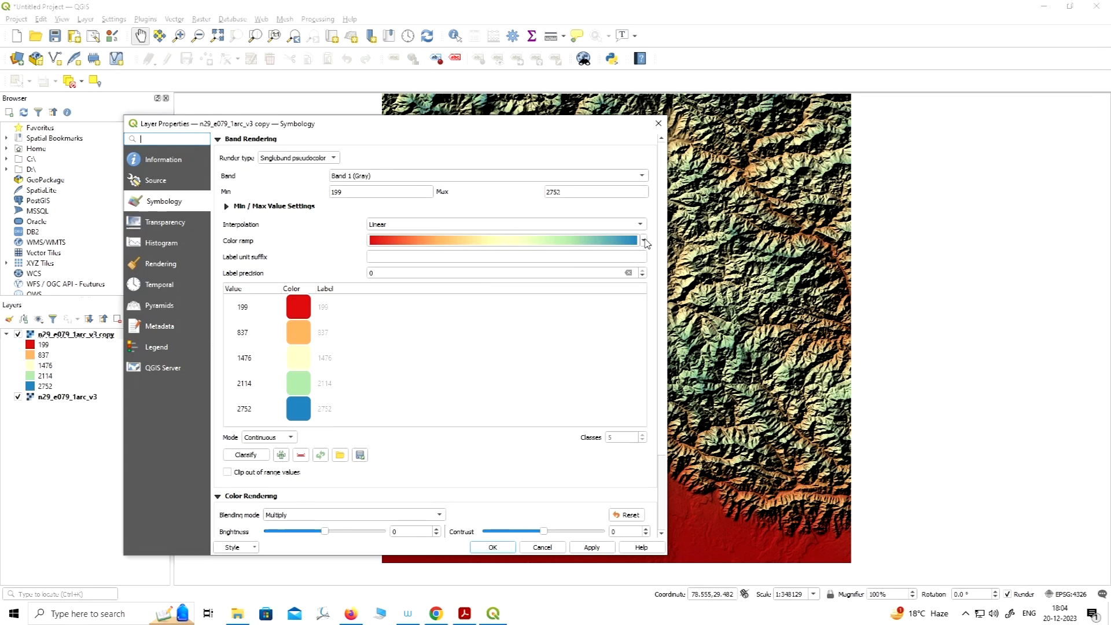
pyautogui.click(643, 240)
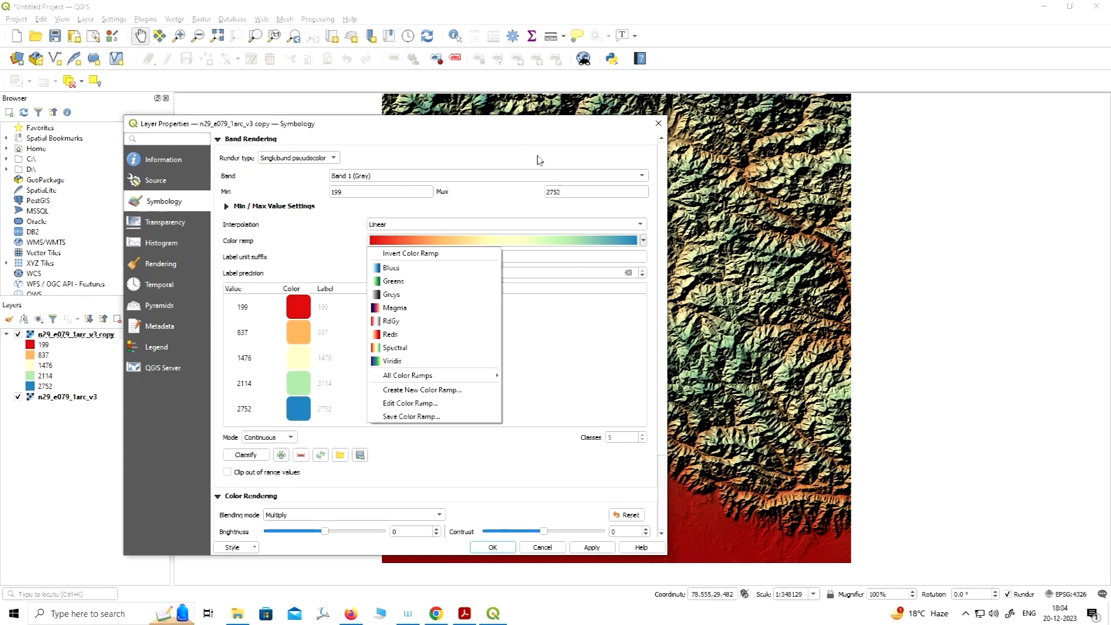
pyautogui.click(538, 126)
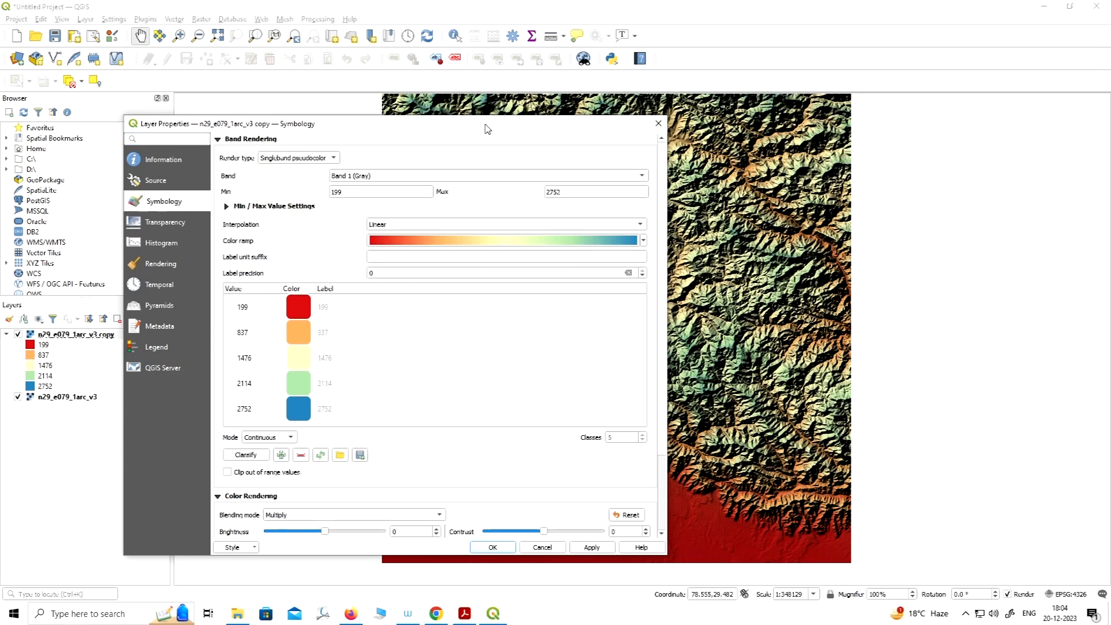
pyautogui.moveTo(487, 129); pyautogui.dragTo(444, 73)
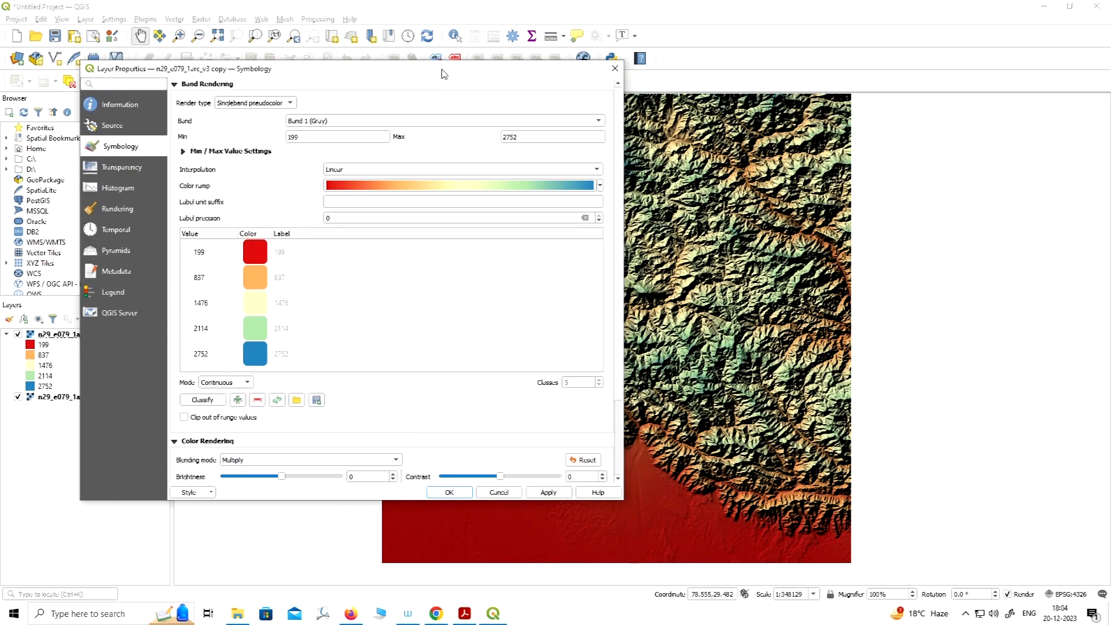
pyautogui.click(600, 186)
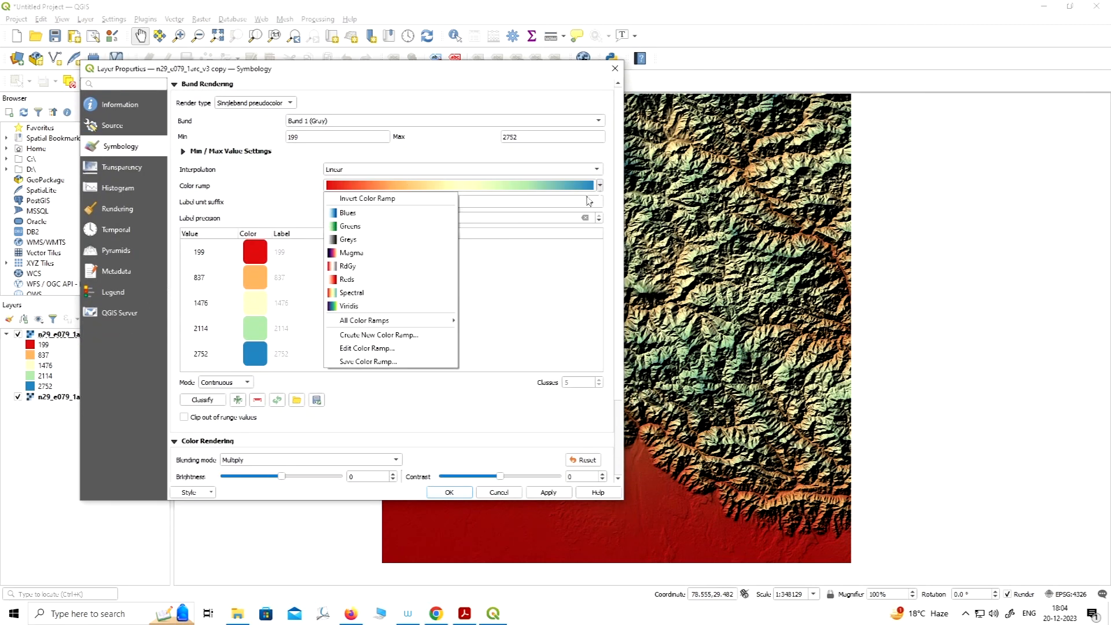
pyautogui.click(392, 338)
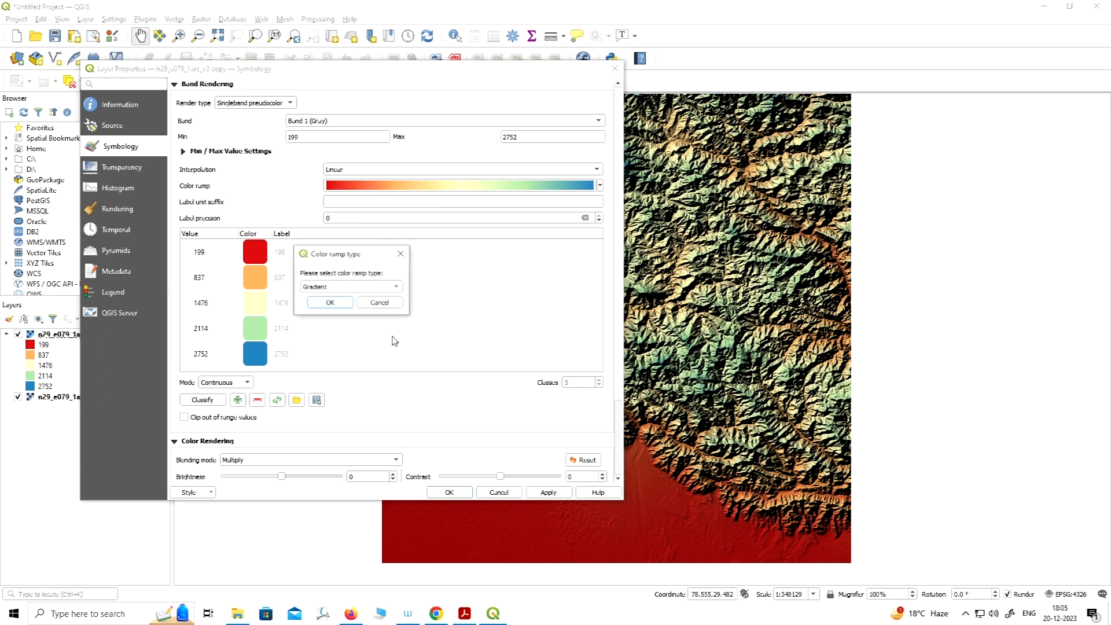
pyautogui.click(392, 287)
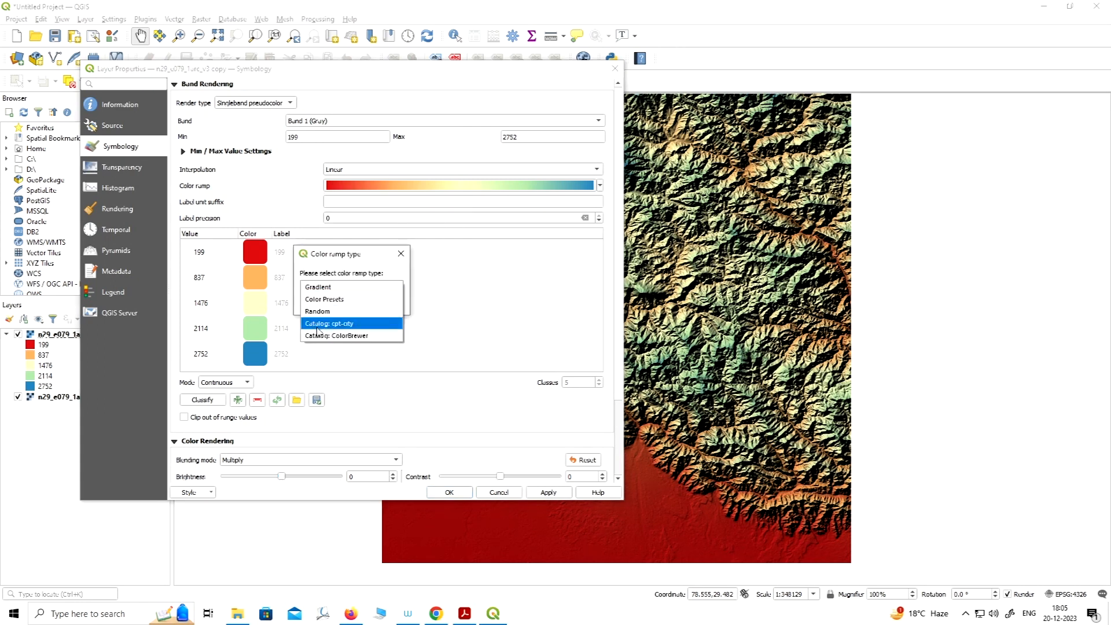
pyautogui.click(342, 324)
pyautogui.click(348, 304)
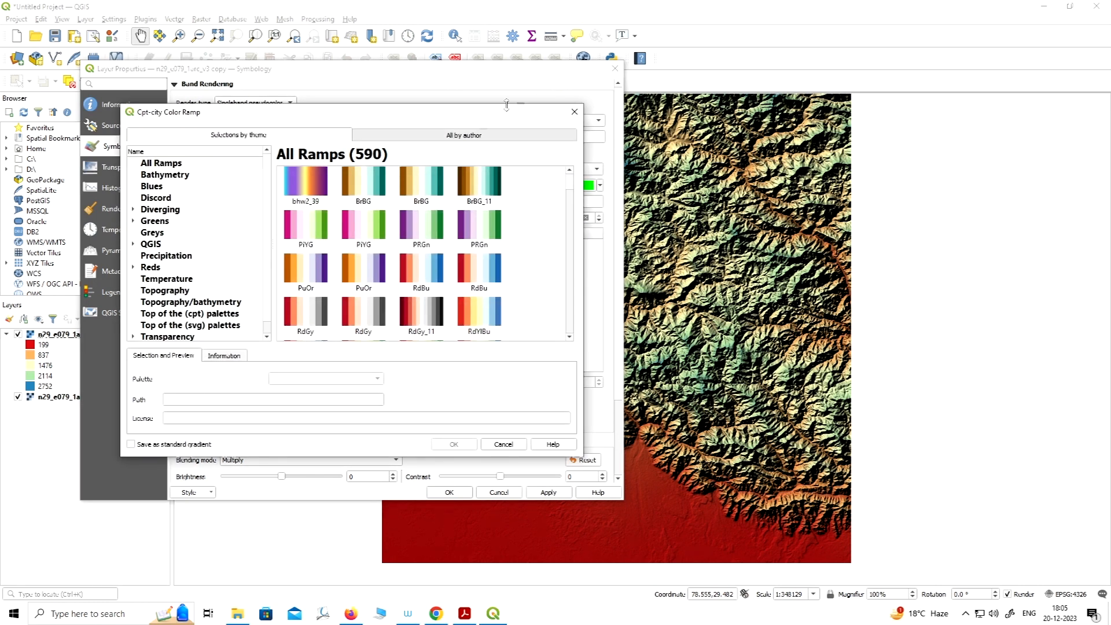
# Choose the elevation ramp from the cpt-city Topography theme and apply it to the n29_e079_1arc_v3 copy layer, accepting the symbology.
pyautogui.moveTo(472, 117); pyautogui.dragTo(662, 97)
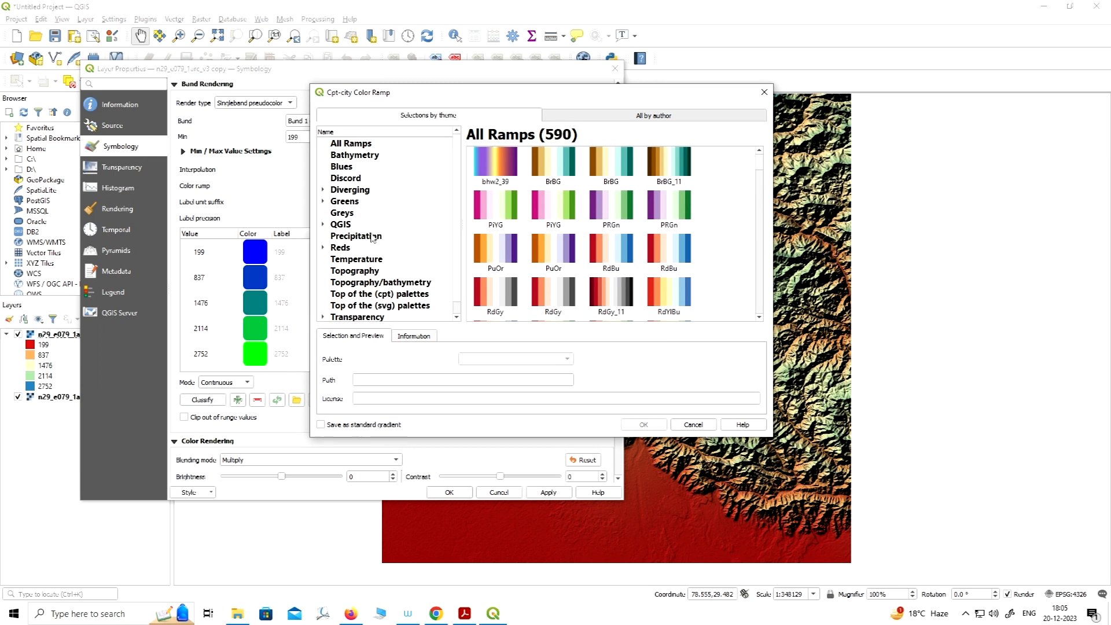
pyautogui.scroll(-1, 380, 212)
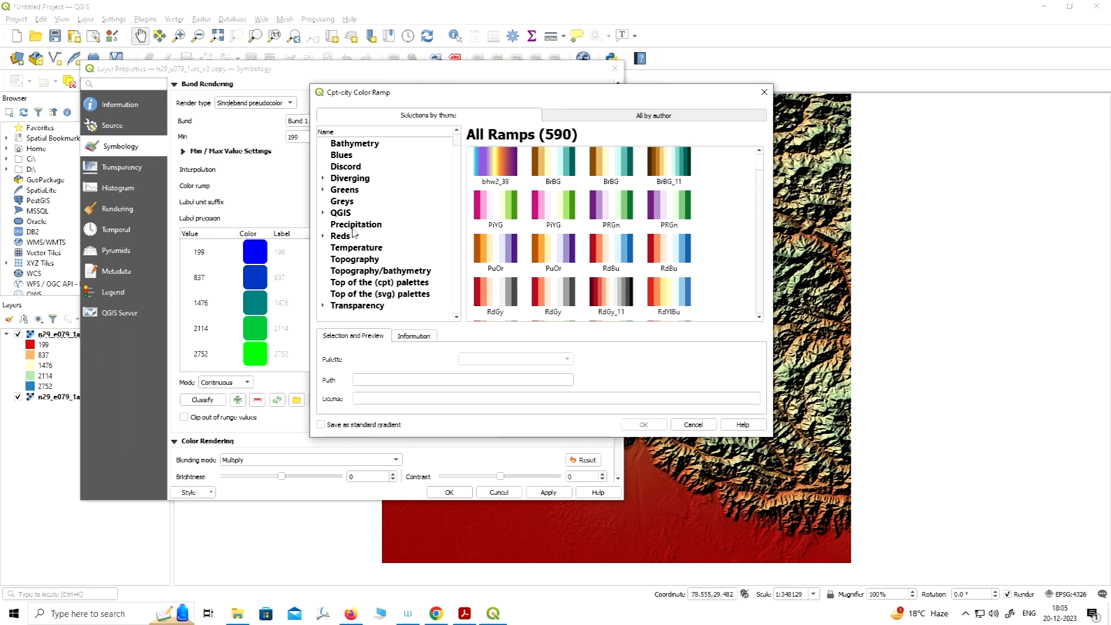
pyautogui.click(353, 260)
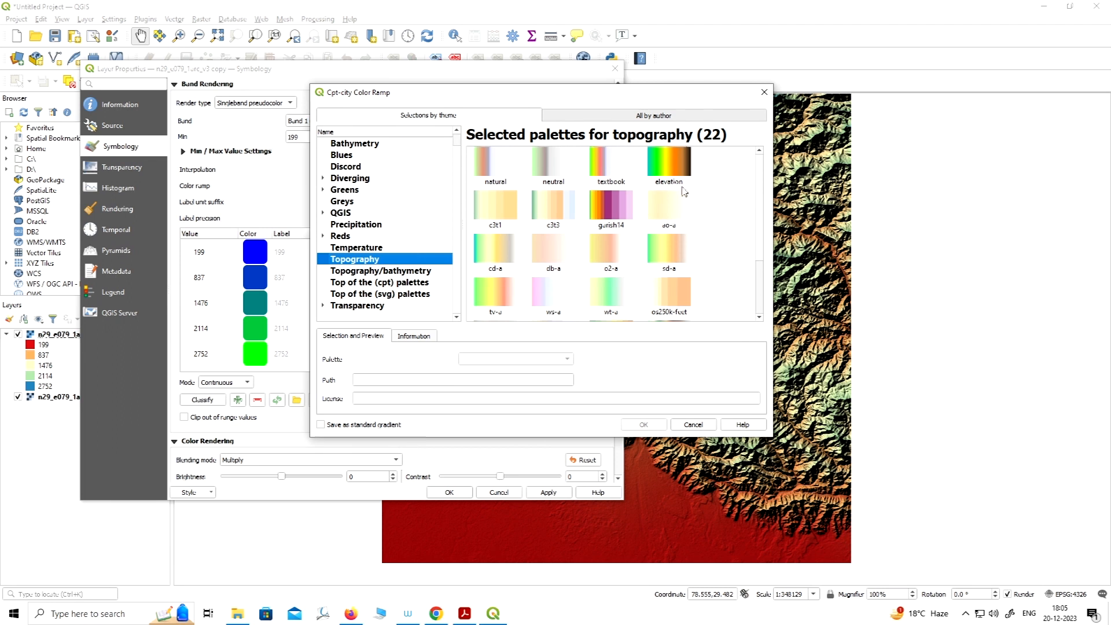
pyautogui.click(661, 173)
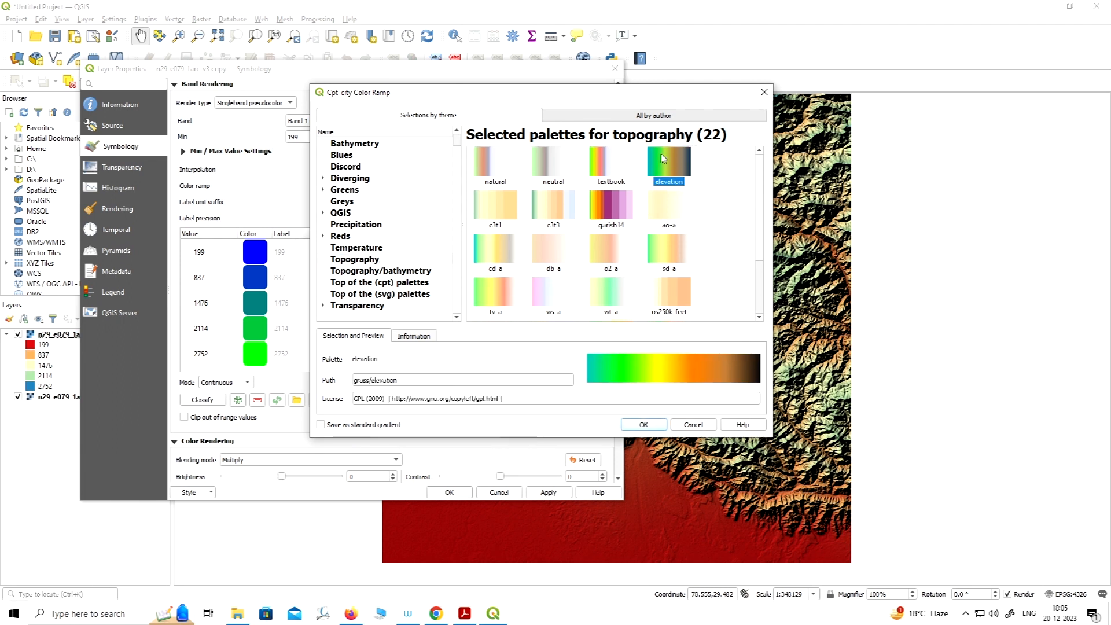
pyautogui.scroll(-3, 760, 234)
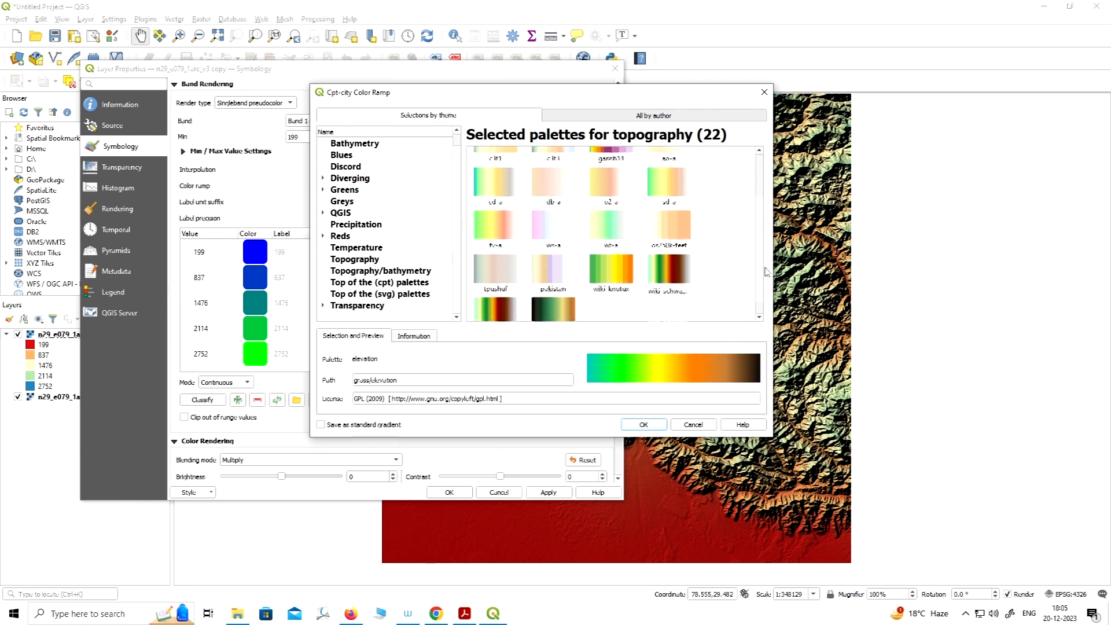
pyautogui.scroll(3, 760, 232)
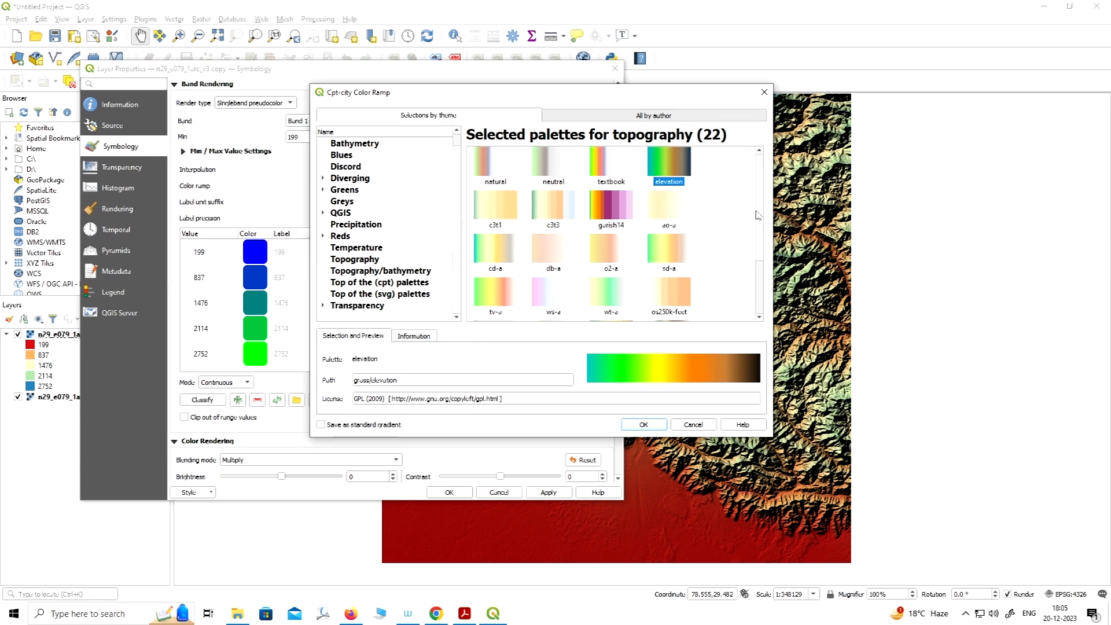
pyautogui.click(644, 425)
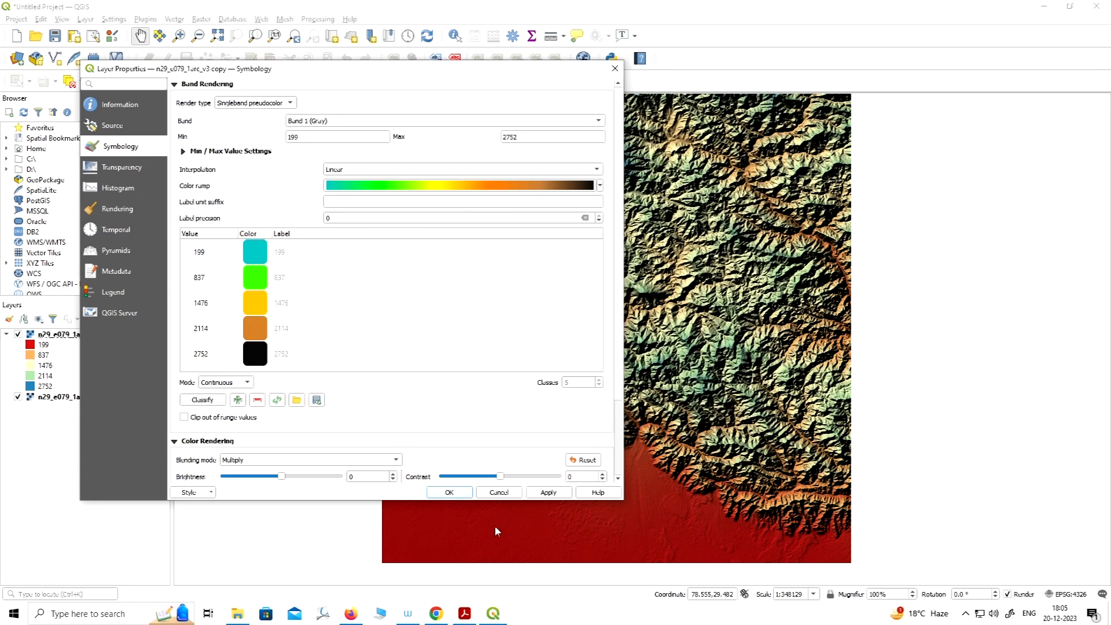
pyautogui.click(550, 494)
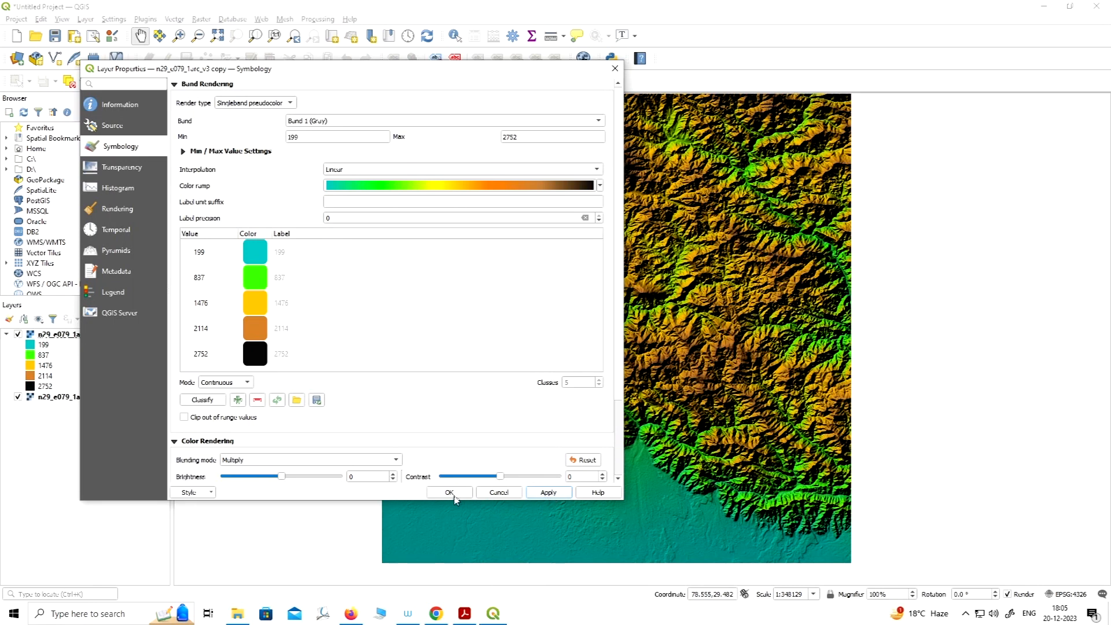
pyautogui.click(451, 493)
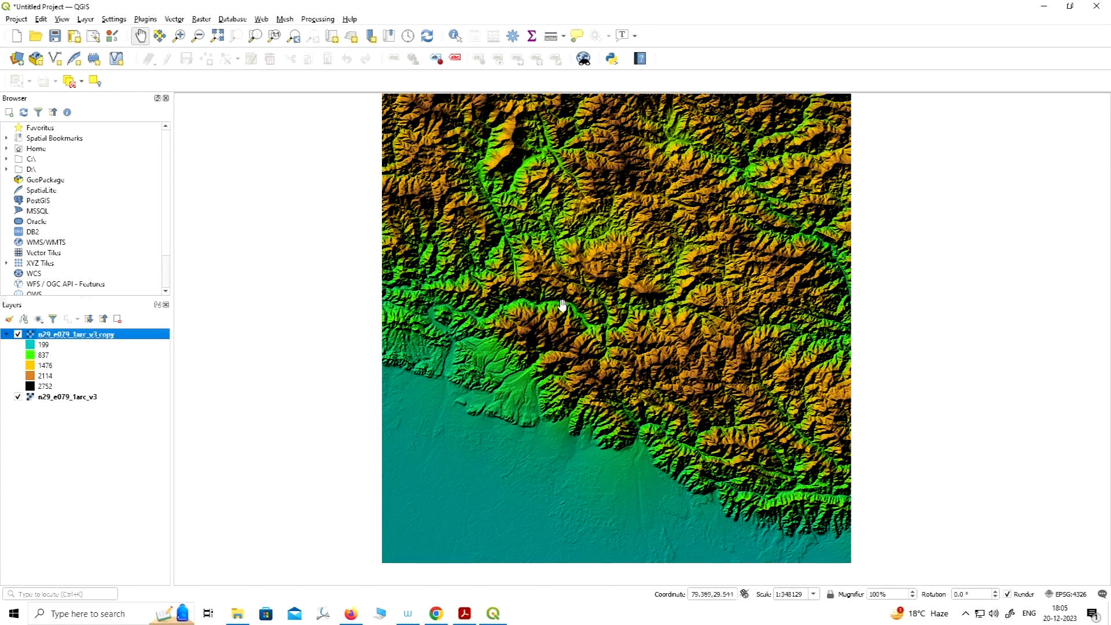
pyautogui.moveTo(520, 252)
pyautogui.mouseDown()
pyautogui.moveTo(622, 329)
pyautogui.moveTo(525, 244)
pyautogui.mouseUp()
pyautogui.scroll(1, 614, 346)
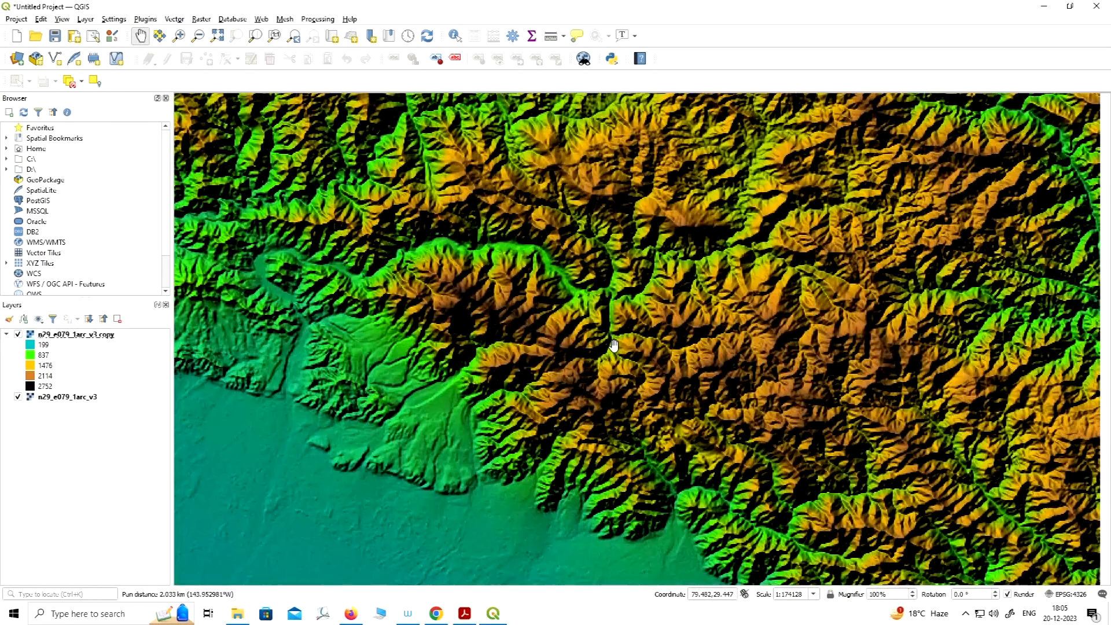
pyautogui.scroll(-1, 538, 321)
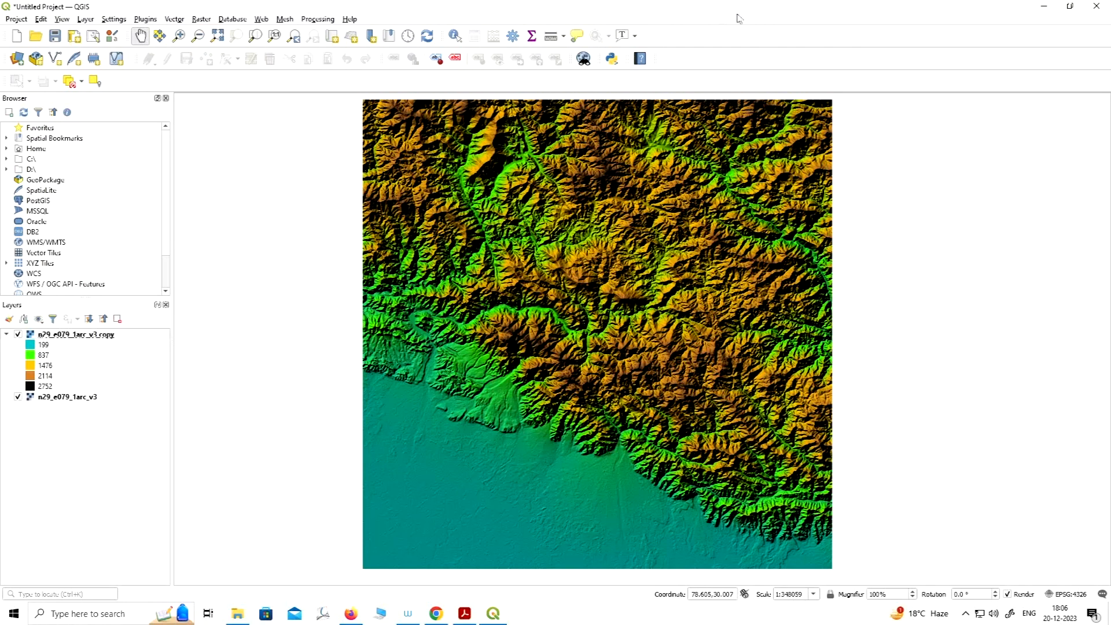
pyautogui.click(85, 339)
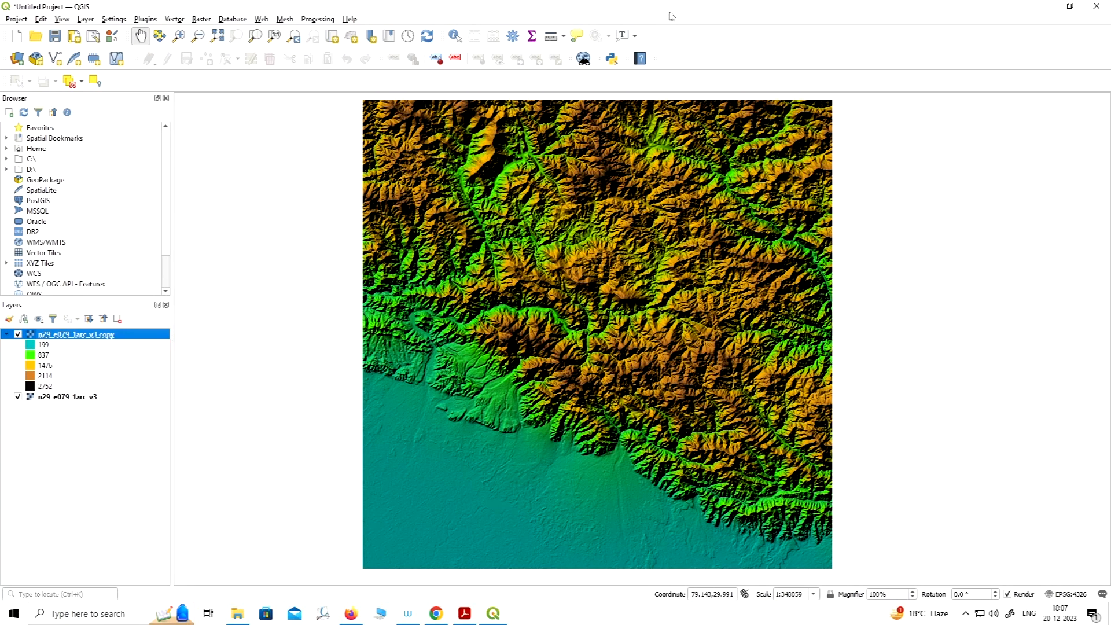
pyautogui.doubleClick(644, 12)
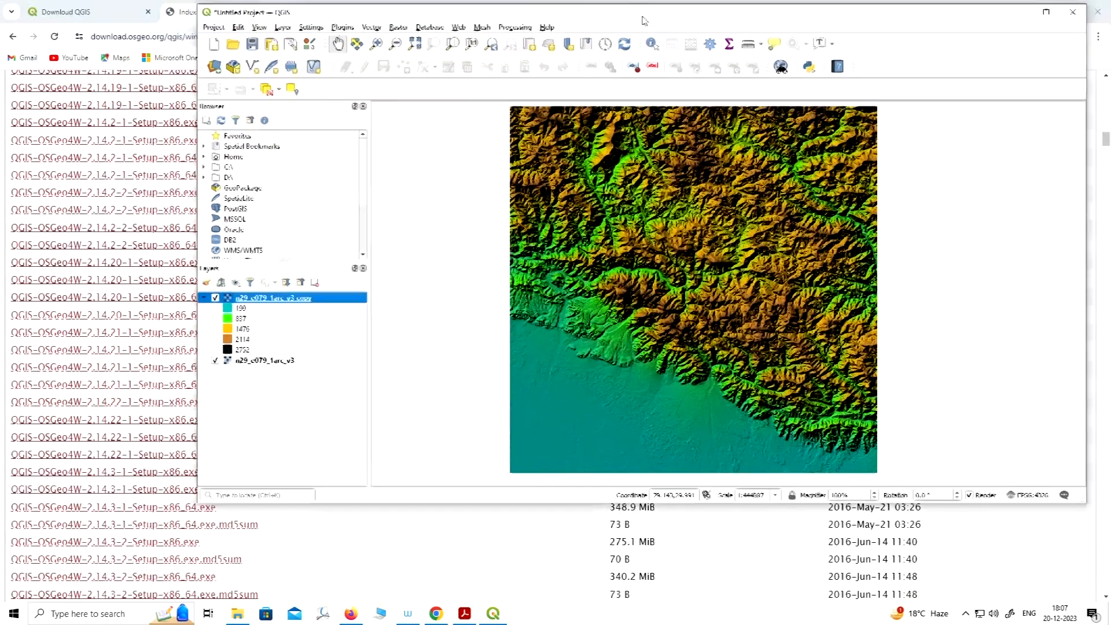
pyautogui.click(1046, 21)
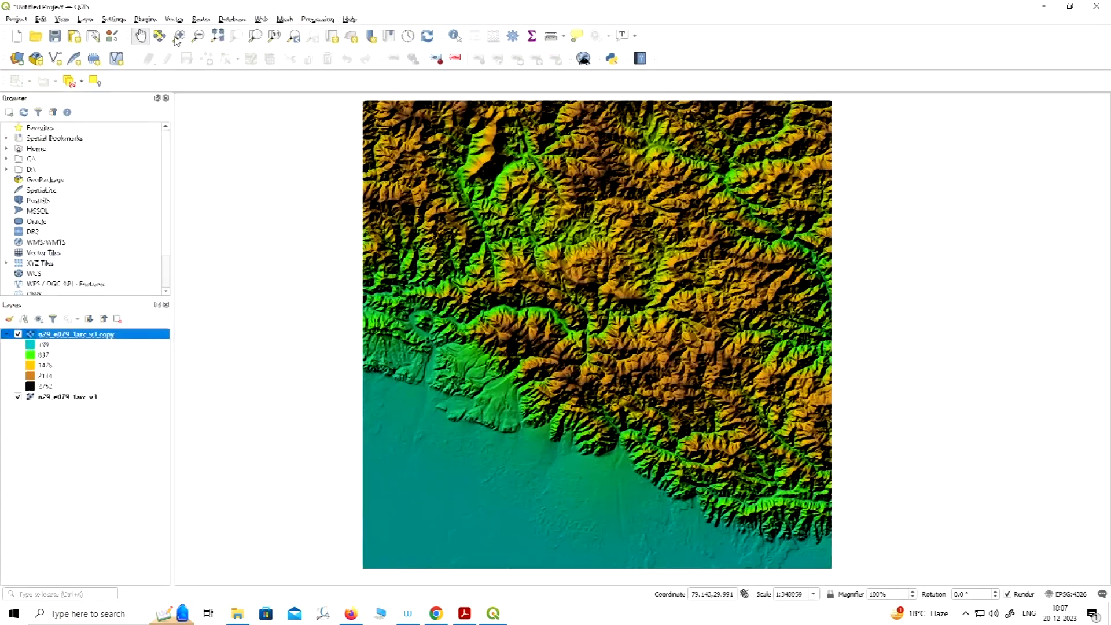
# Search the available plugins for quickmap and install the QuickMapServices plugin.
pyautogui.click(261, 19)
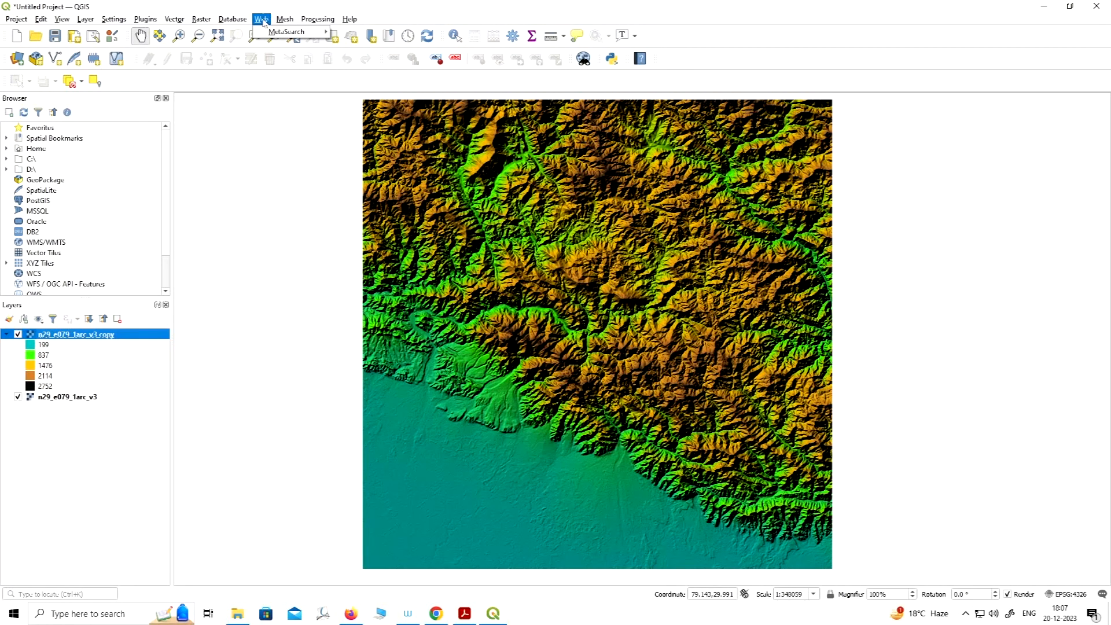
pyautogui.moveTo(269, 36)
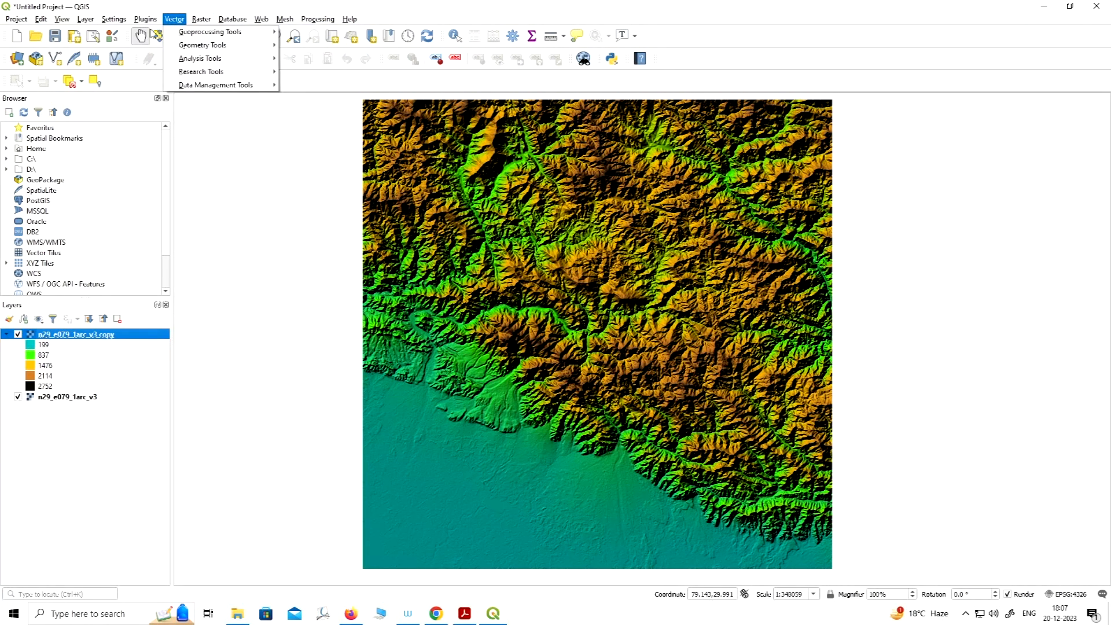
pyautogui.moveTo(145, 22)
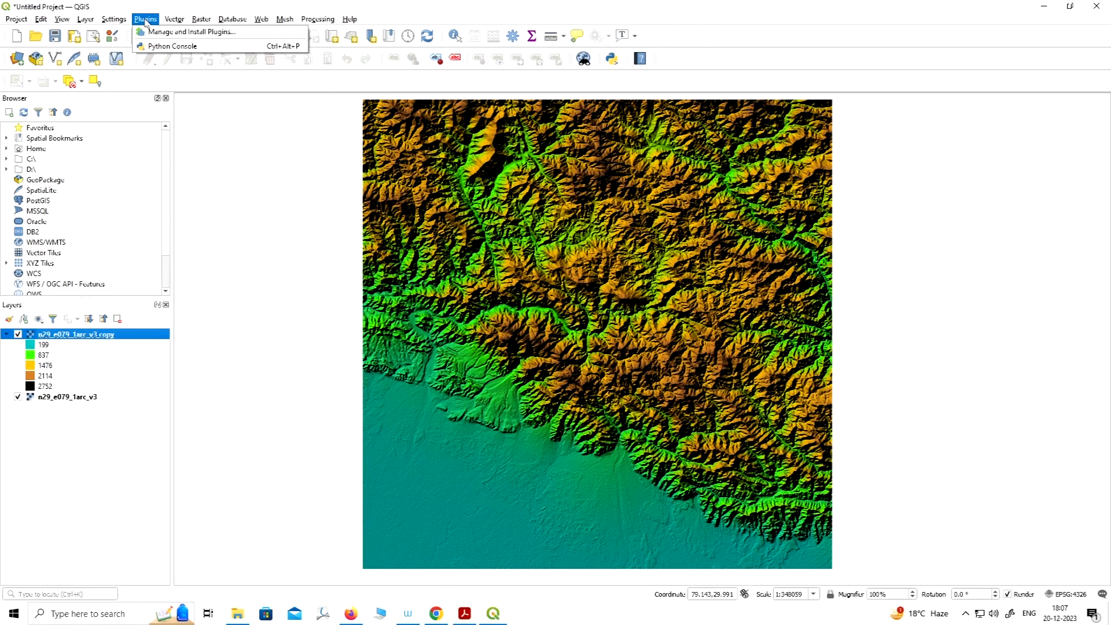
pyautogui.click(169, 32)
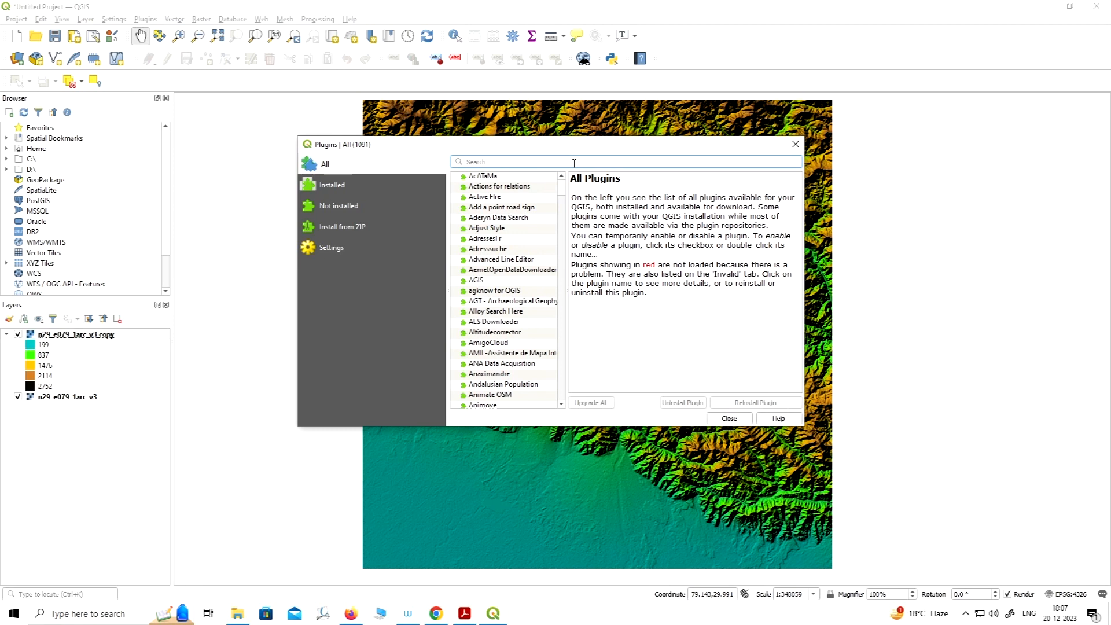
pyautogui.write('quickmap')
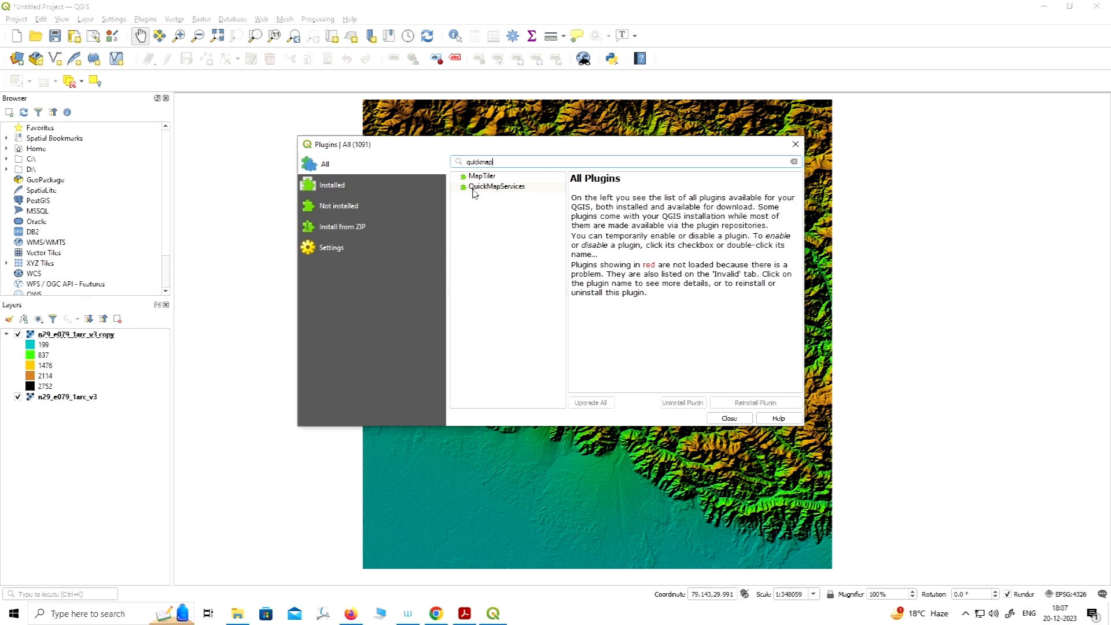
pyautogui.click(502, 187)
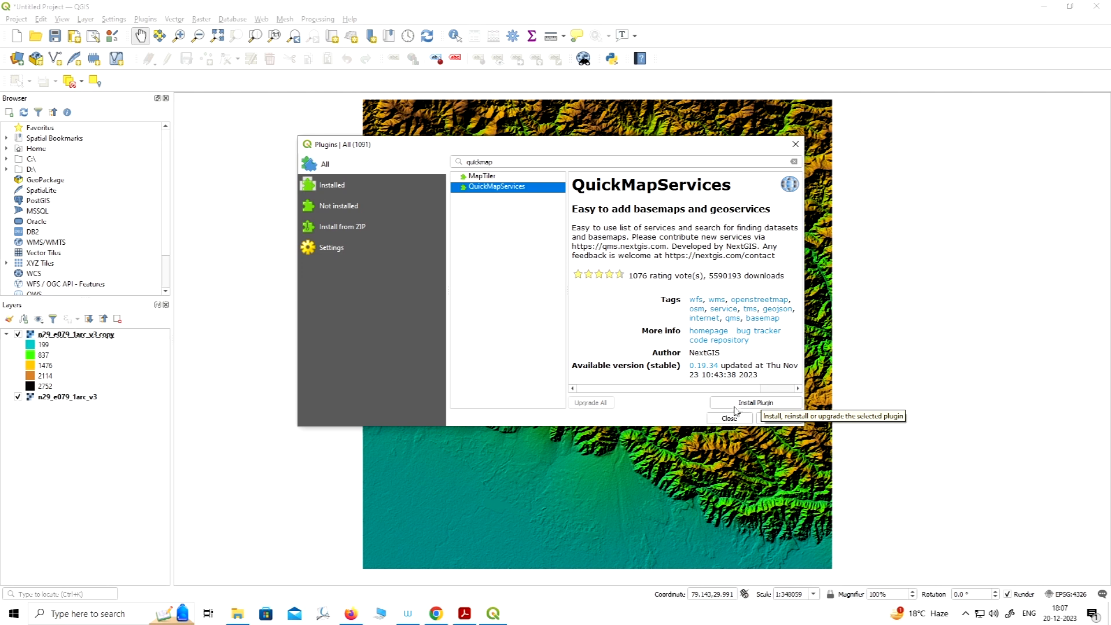
pyautogui.click(764, 405)
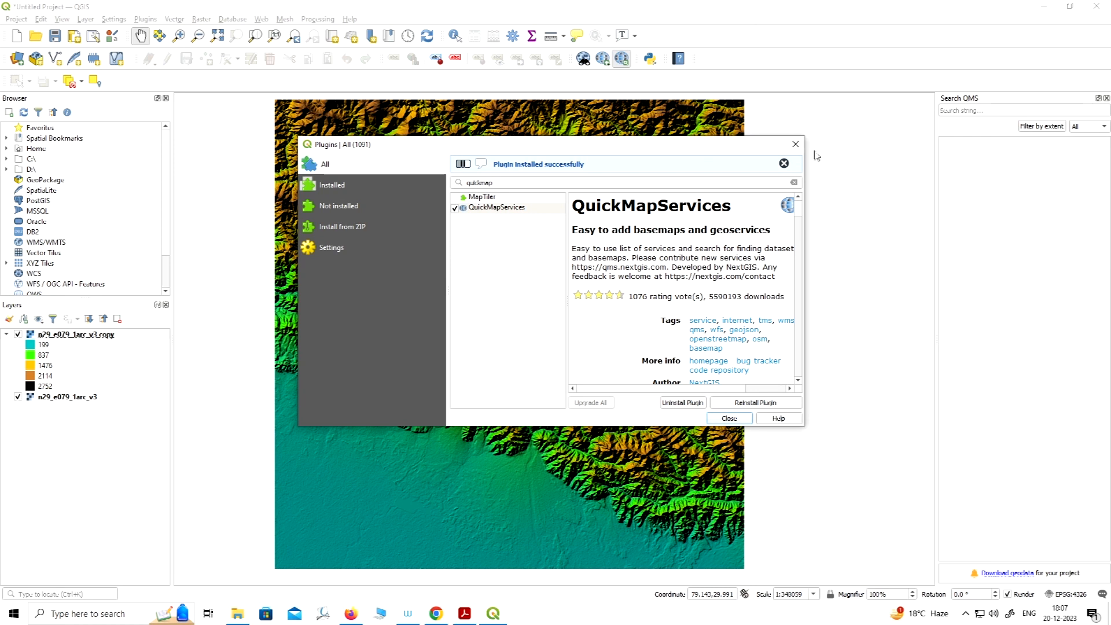
pyautogui.click(795, 144)
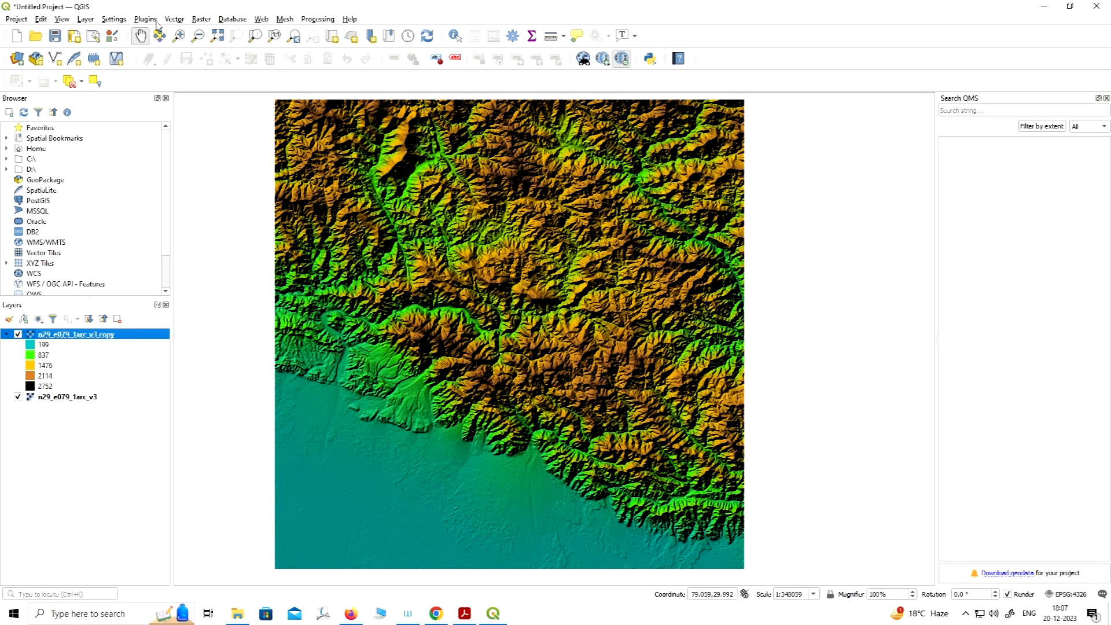
# Look through the map services that QuickMapServices offers, including the NASA group.
pyautogui.click(261, 19)
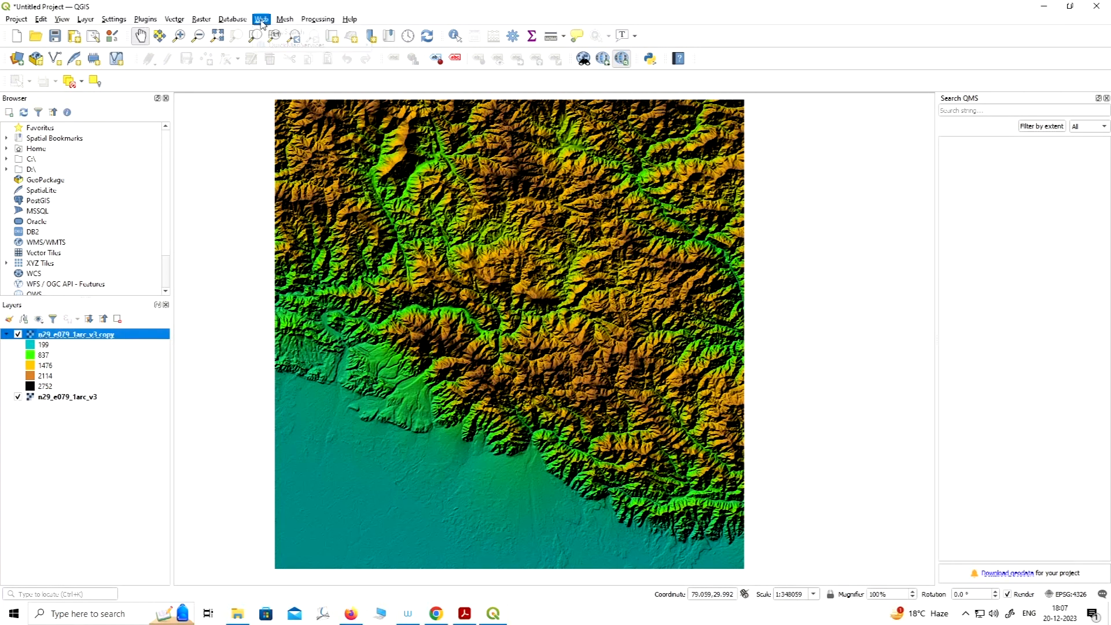
pyautogui.moveTo(278, 49)
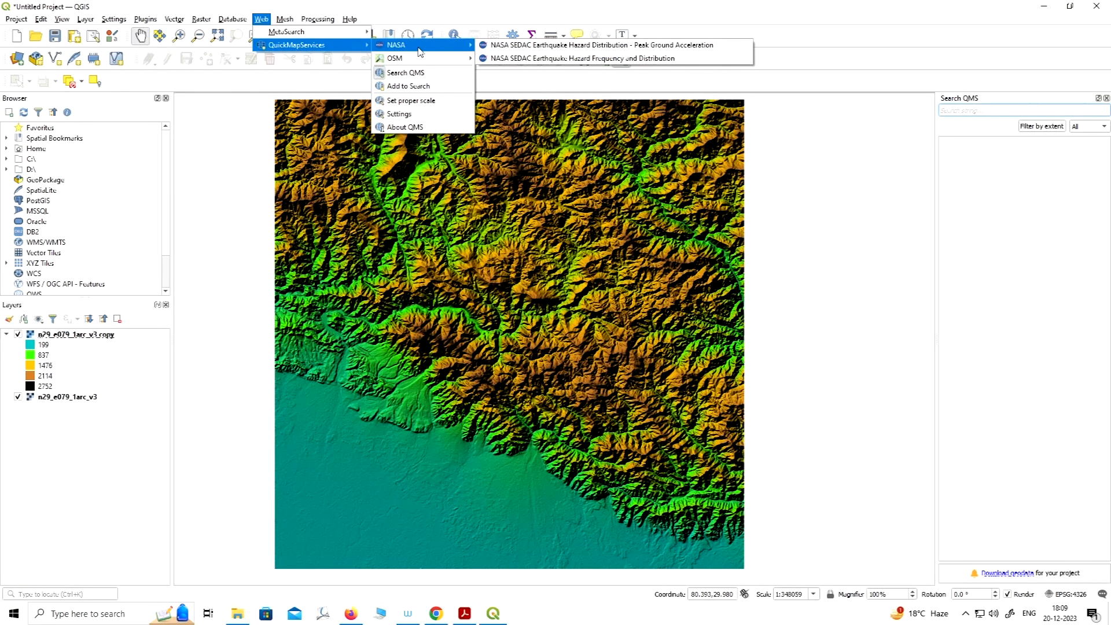
pyautogui.moveTo(421, 46)
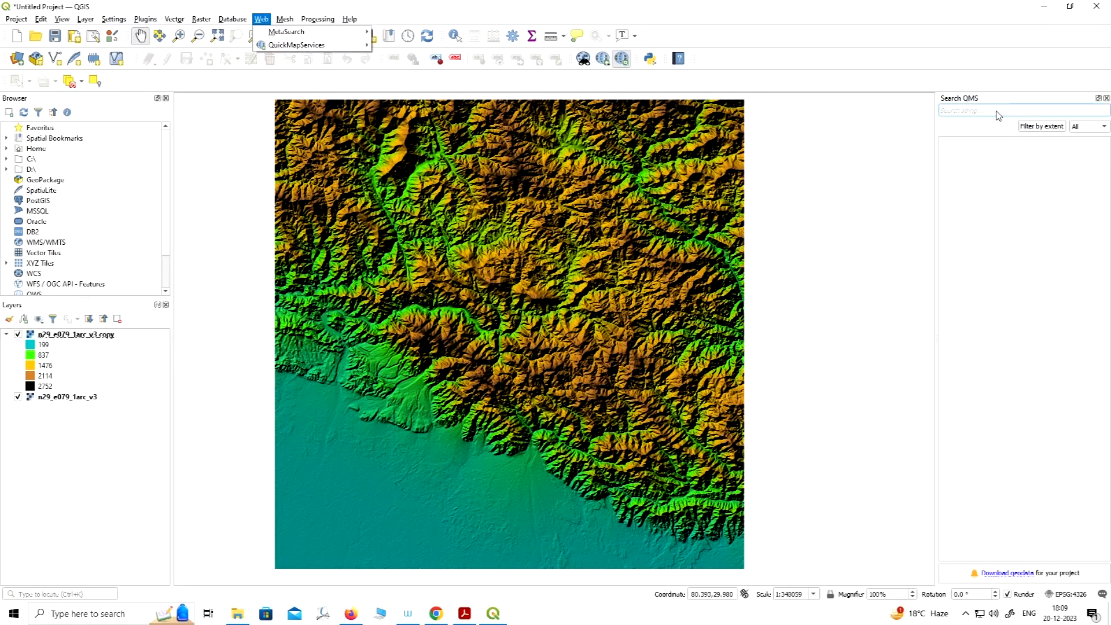
# Search QMS for Google services and add Google Satellite Hybrid to the map as a basemap.
pyautogui.click(996, 111)
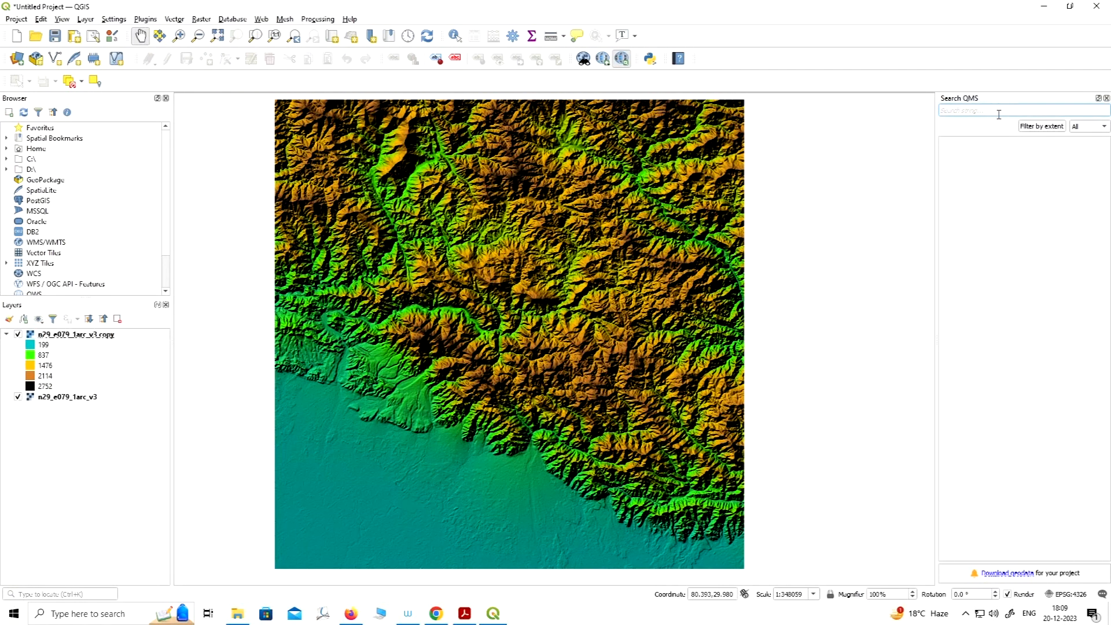
pyautogui.write('Google')
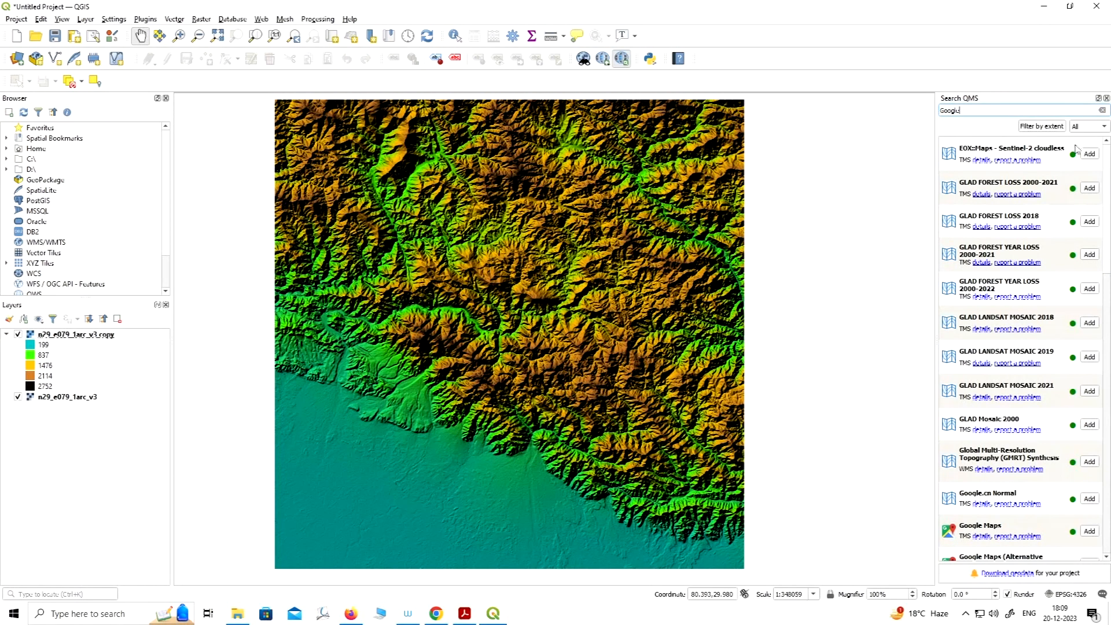
pyautogui.moveTo(1108, 172); pyautogui.dragTo(1110, 248)
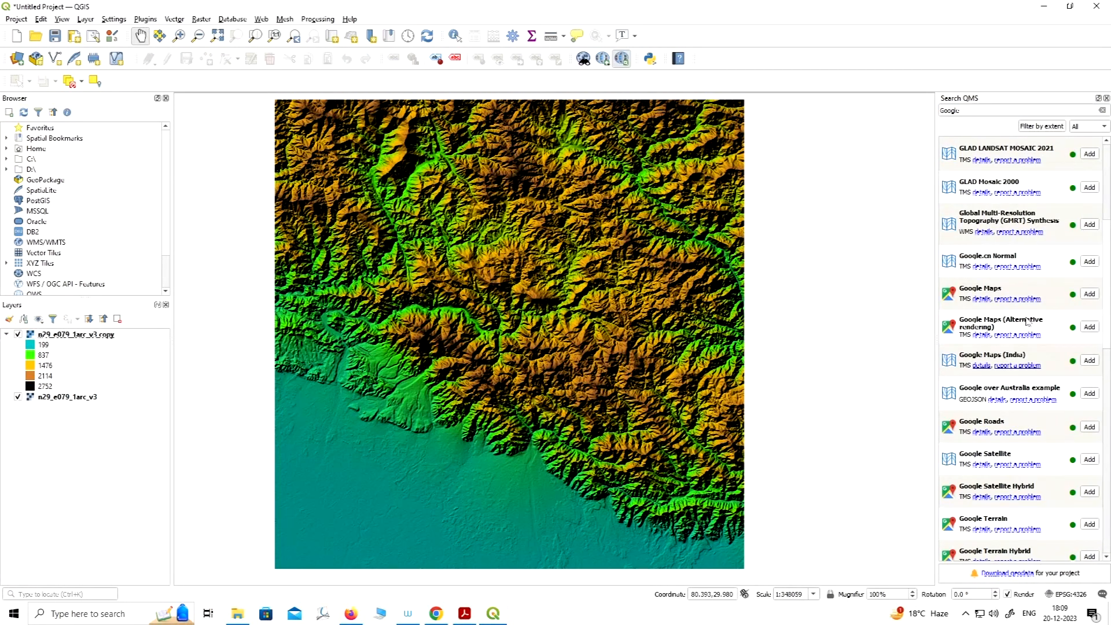
pyautogui.scroll(-2, 1021, 334)
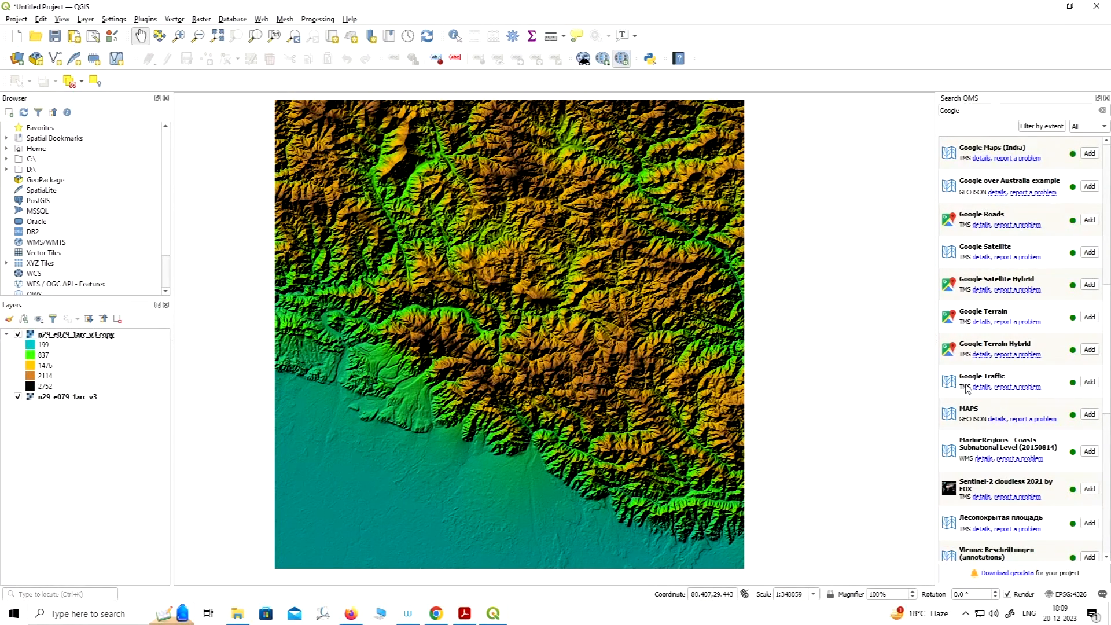
pyautogui.scroll(-8, 1022, 417)
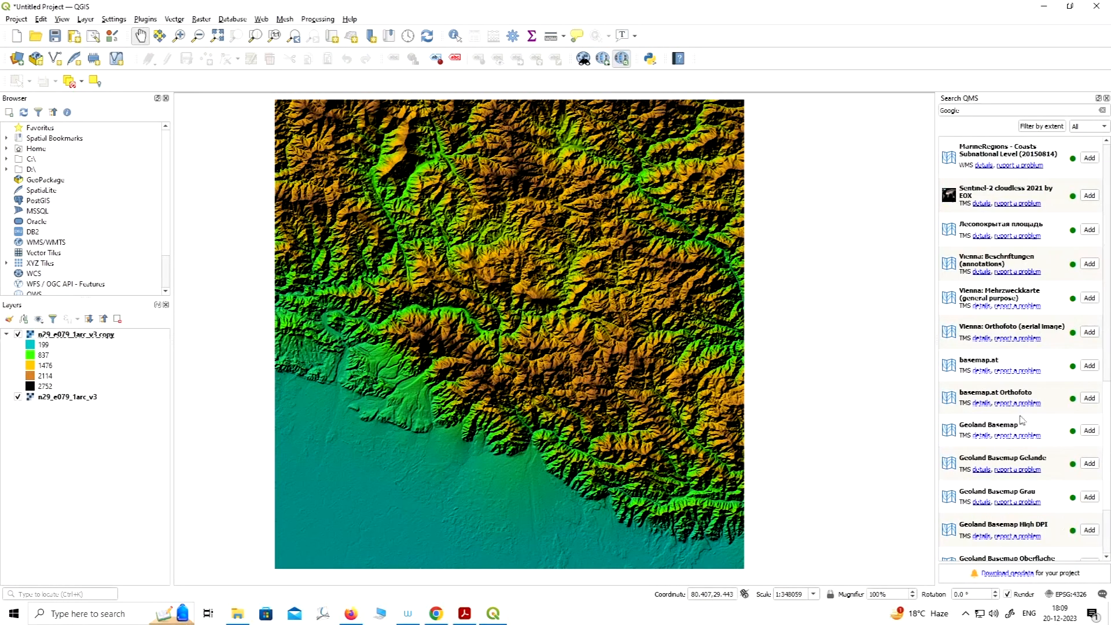
pyautogui.scroll(8, 1021, 417)
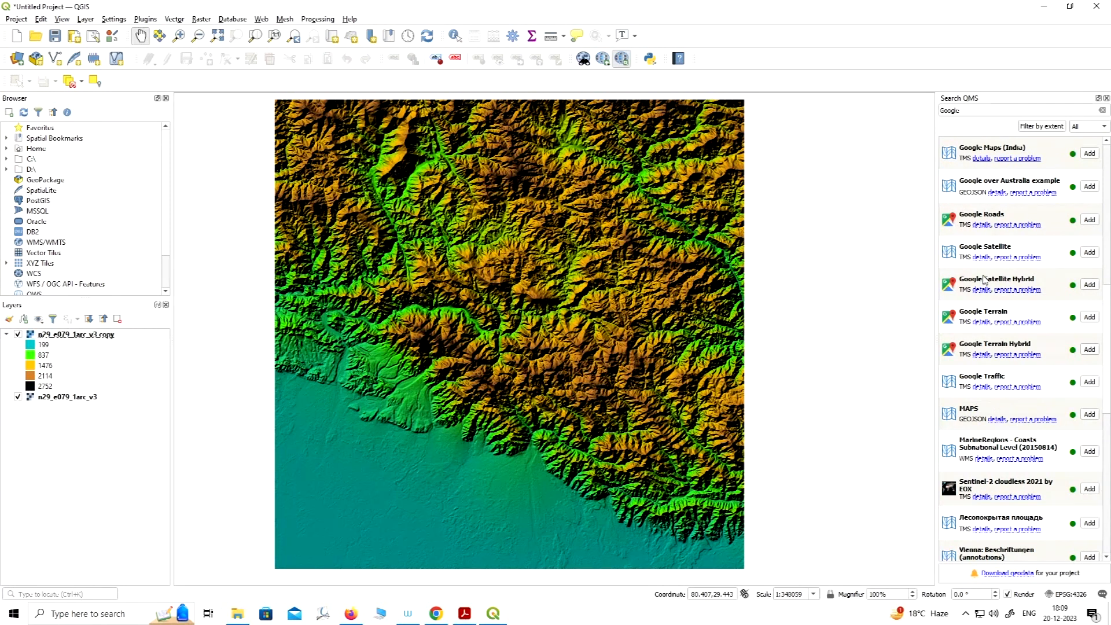
pyautogui.click(1090, 285)
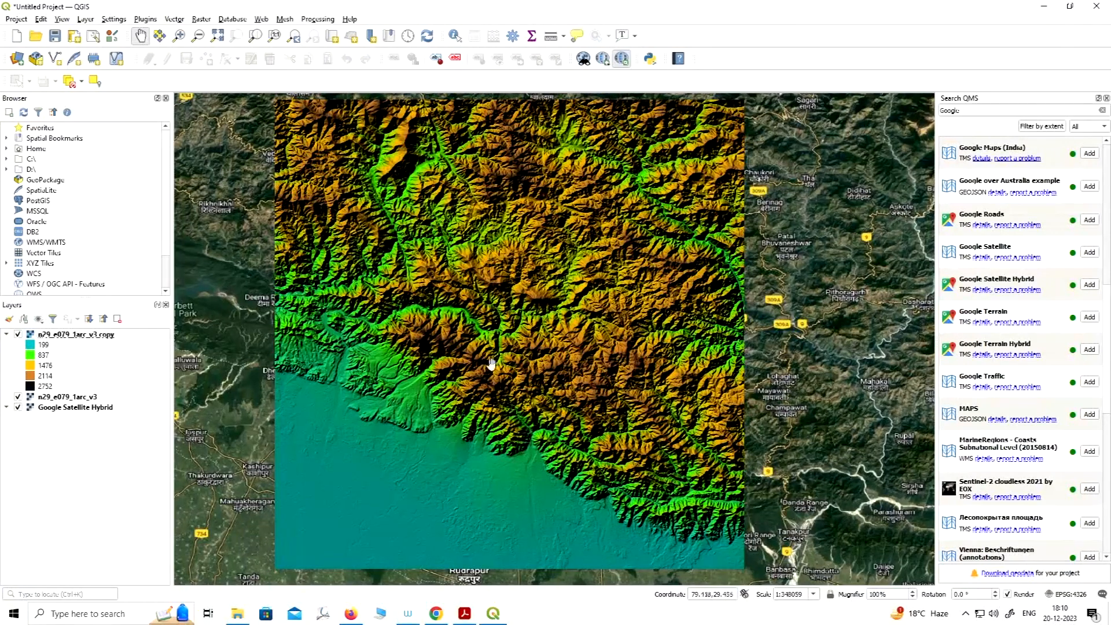
pyautogui.scroll(-1, 625, 381)
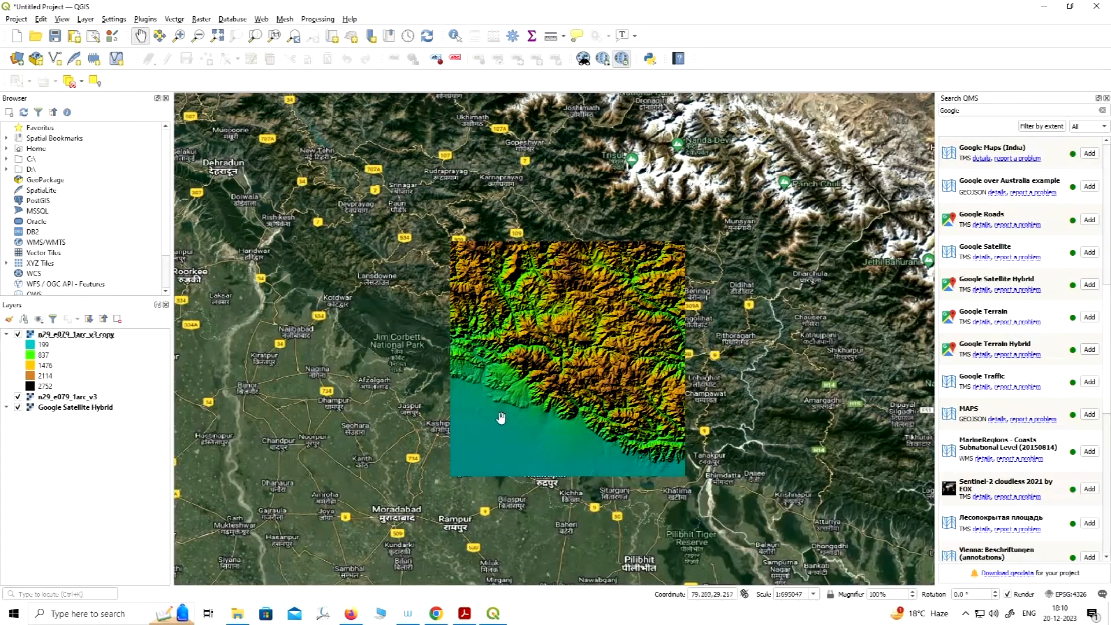
pyautogui.scroll(-1, 403, 342)
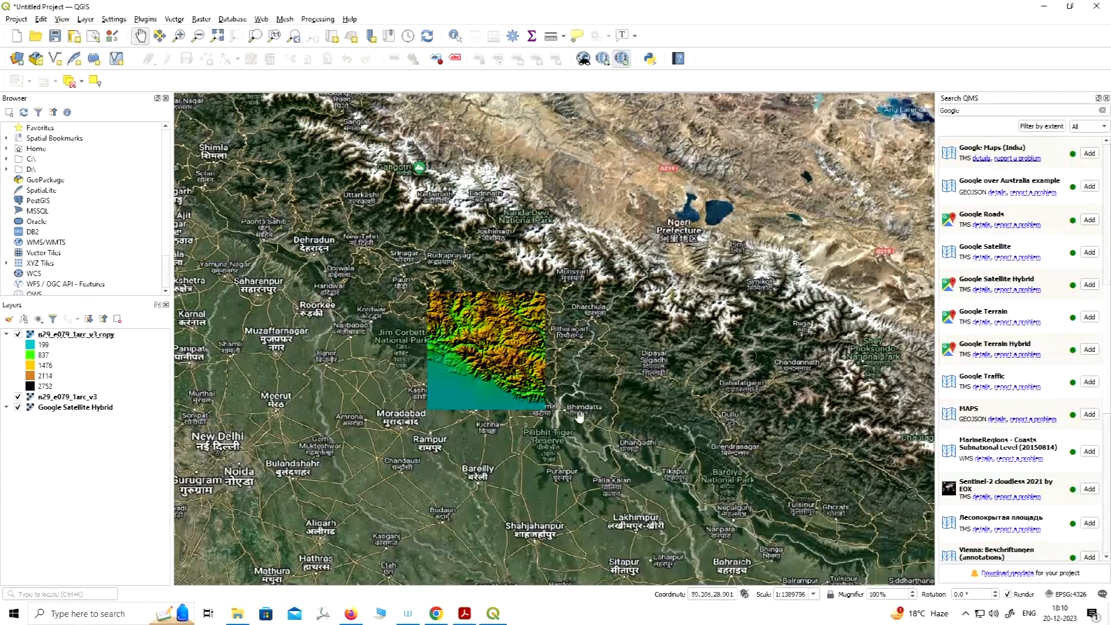
pyautogui.scroll(1, 372, 350)
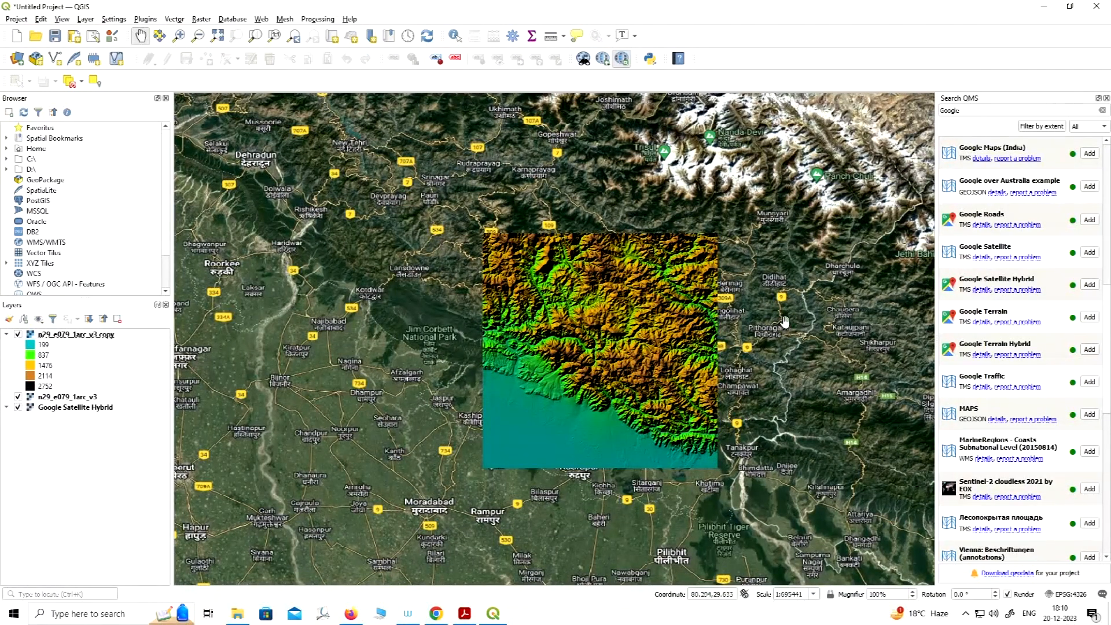
# Add the Google Terrain and Google Satellite basemaps, and hide the Google Terrain and Google Satellite Hybrid layers.
pyautogui.scroll(-1, 378, 368)
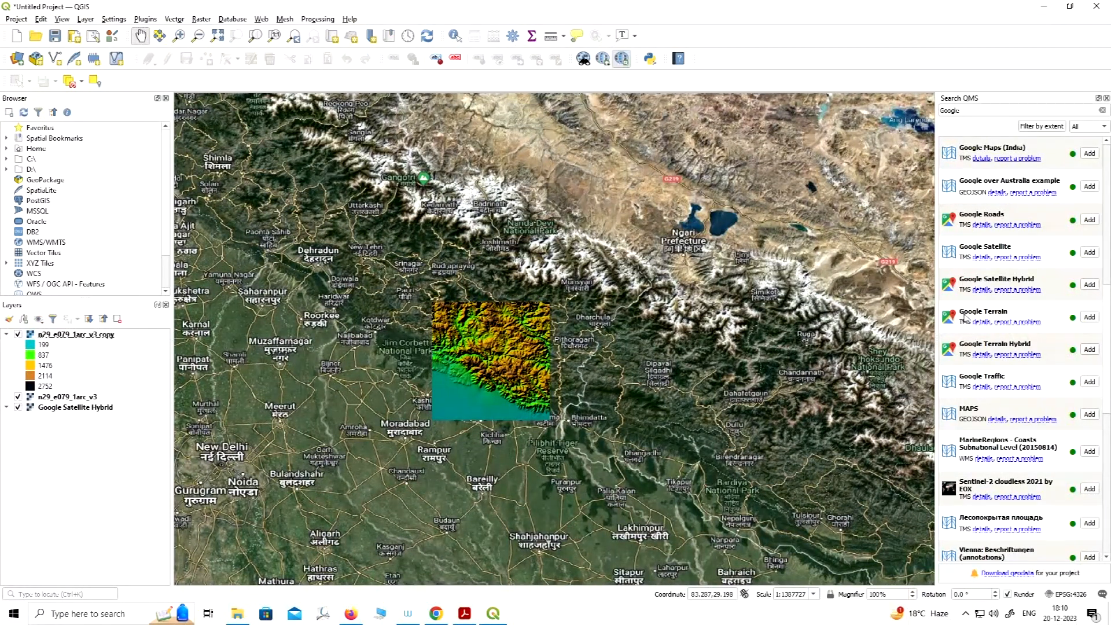
pyautogui.click(1089, 317)
pyautogui.click(19, 417)
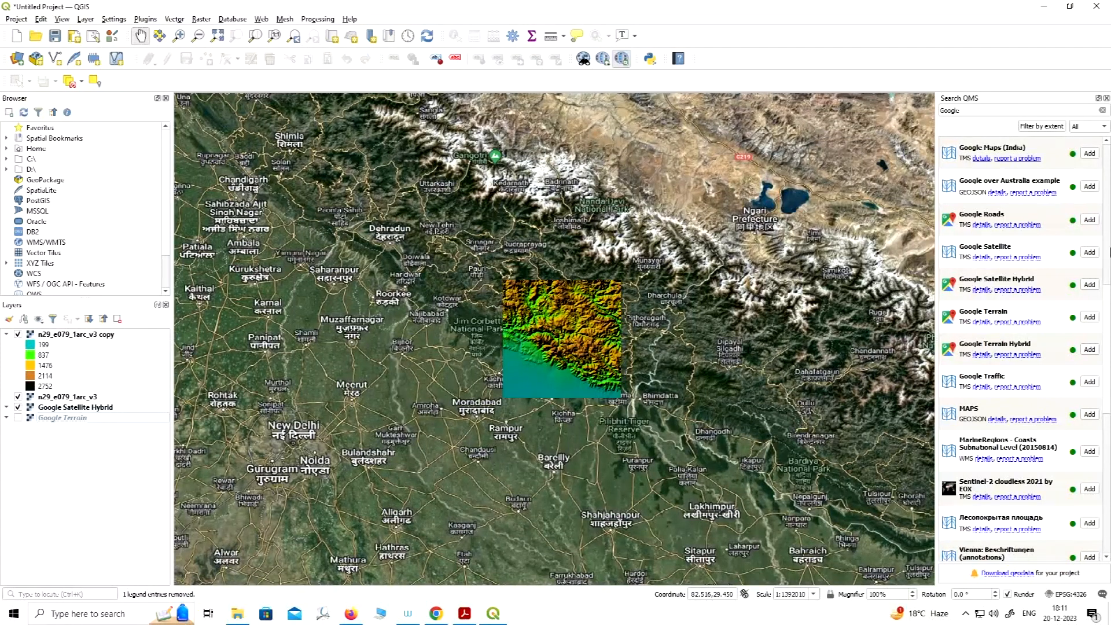
pyautogui.click(1090, 252)
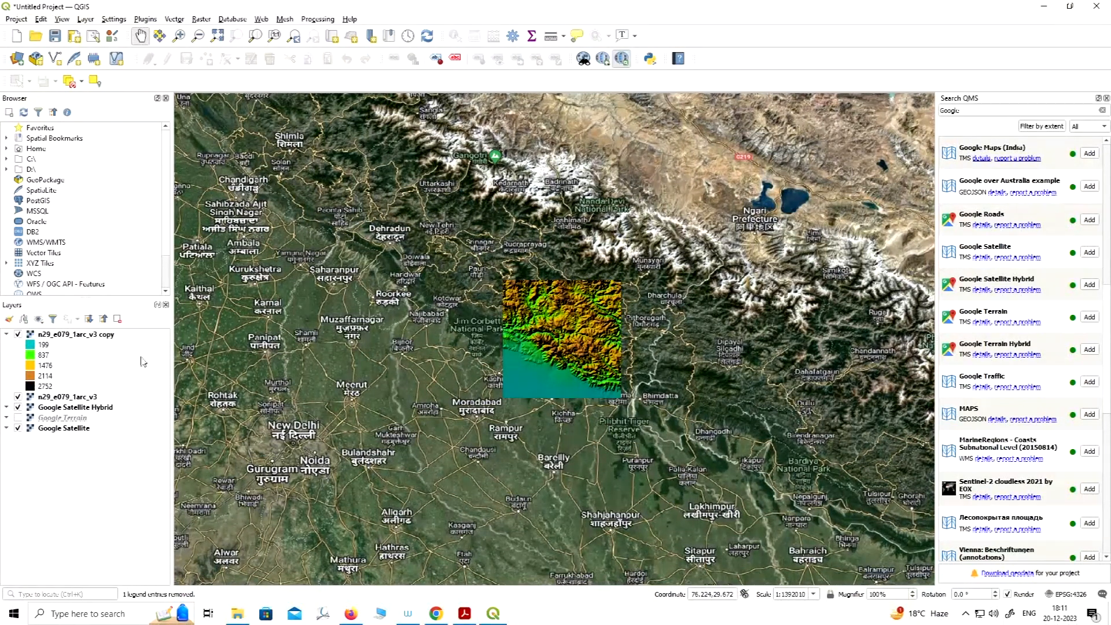
pyautogui.click(18, 407)
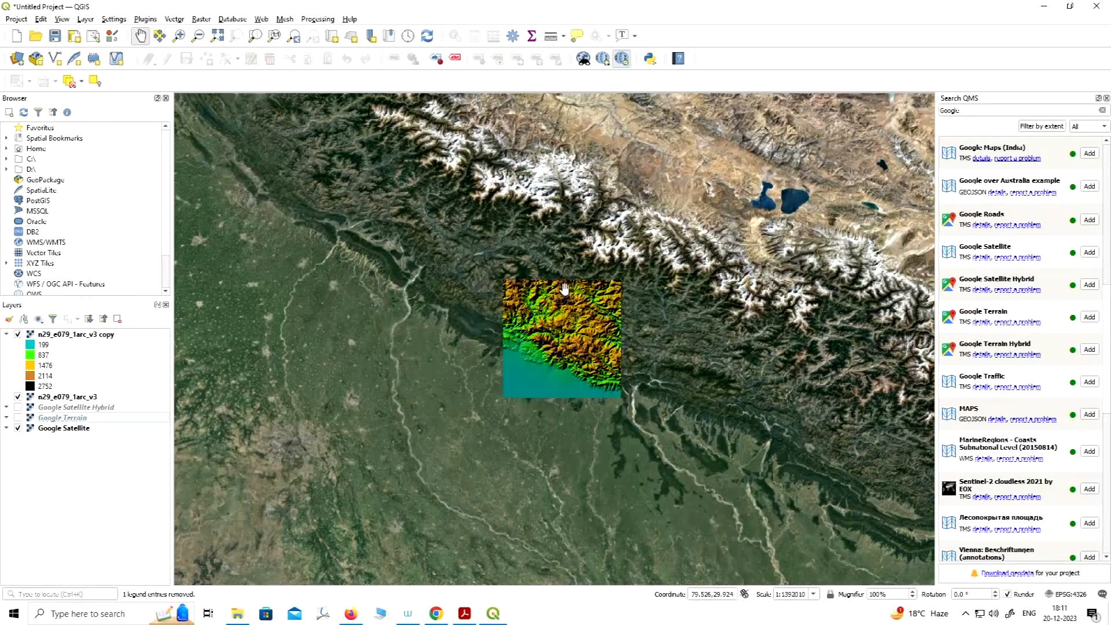
# Examine the satellite imagery around the elevation raster and look through the other map services in the QMS results.
pyautogui.scroll(1, 564, 287)
pyautogui.scroll(-1, 570, 258)
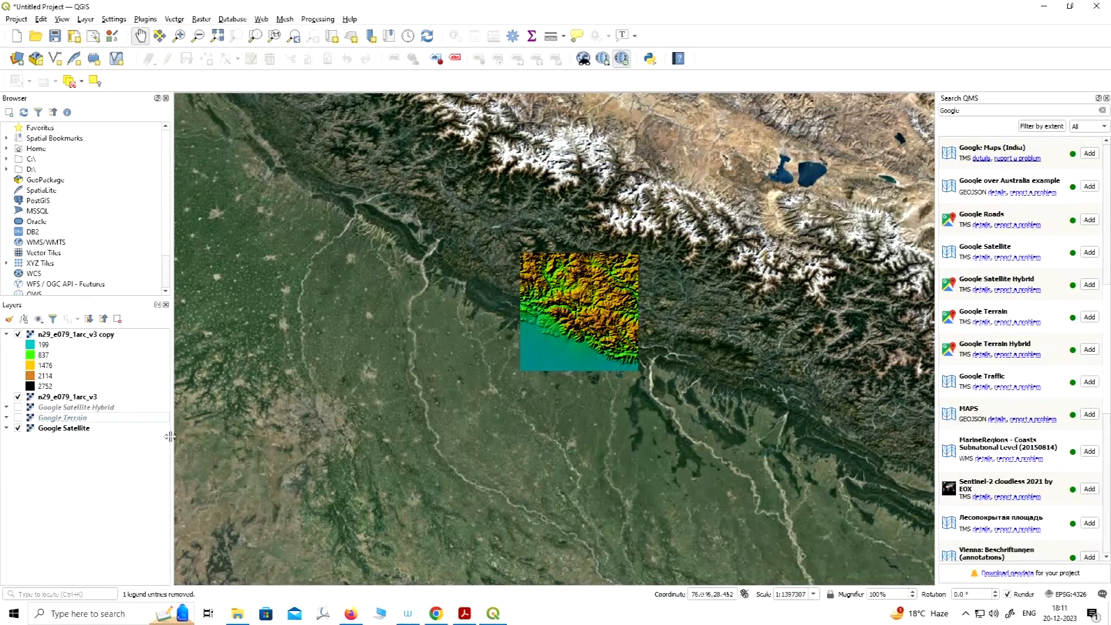
pyautogui.scroll(1, 581, 297)
pyautogui.scroll(1, 408, 313)
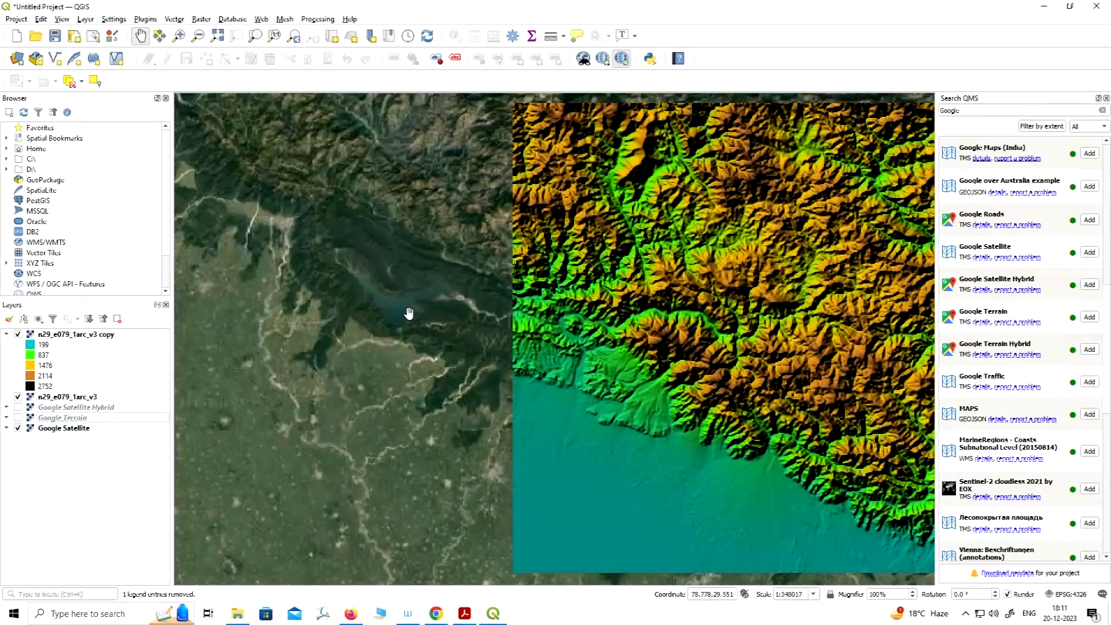
pyautogui.scroll(-2, 384, 309)
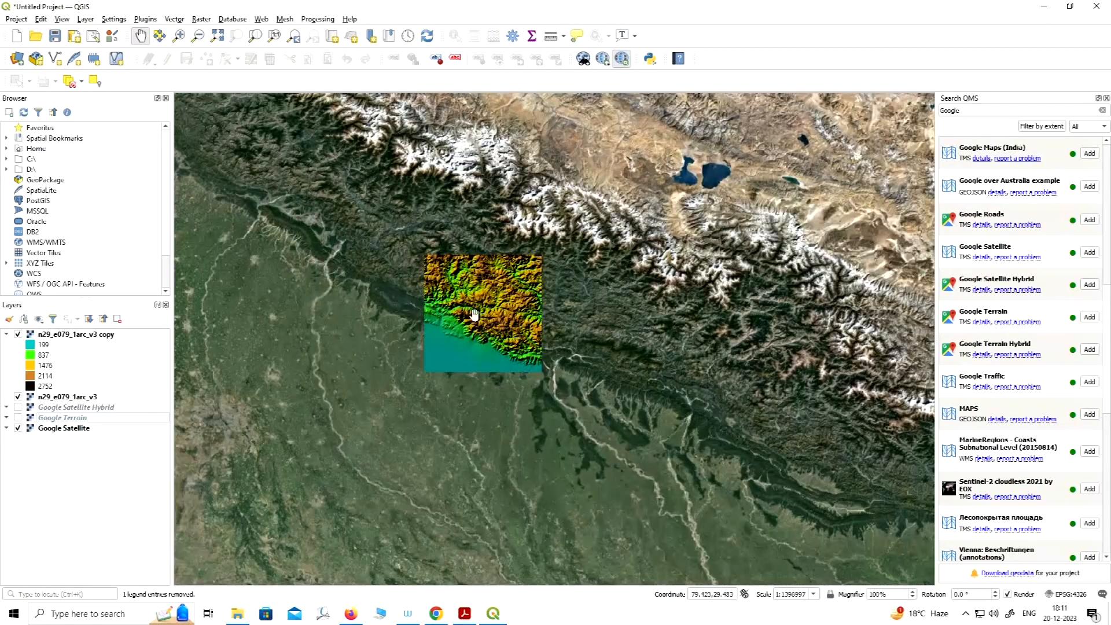
pyautogui.scroll(-5, 1039, 283)
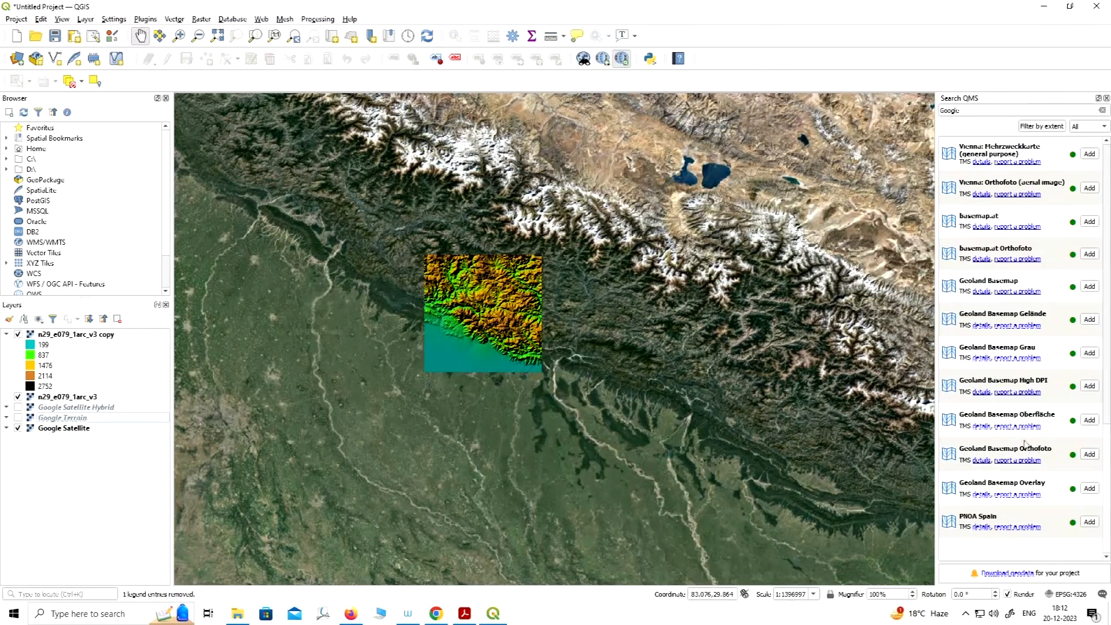
pyautogui.scroll(1, 1032, 460)
pyautogui.scroll(5, 1033, 460)
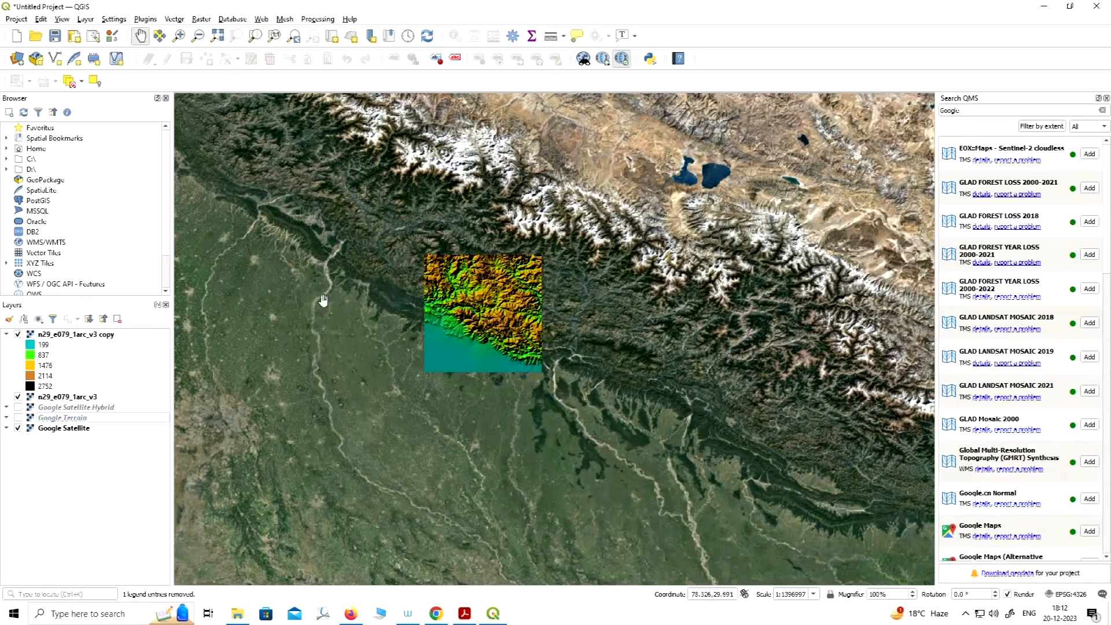
pyautogui.scroll(1, 428, 245)
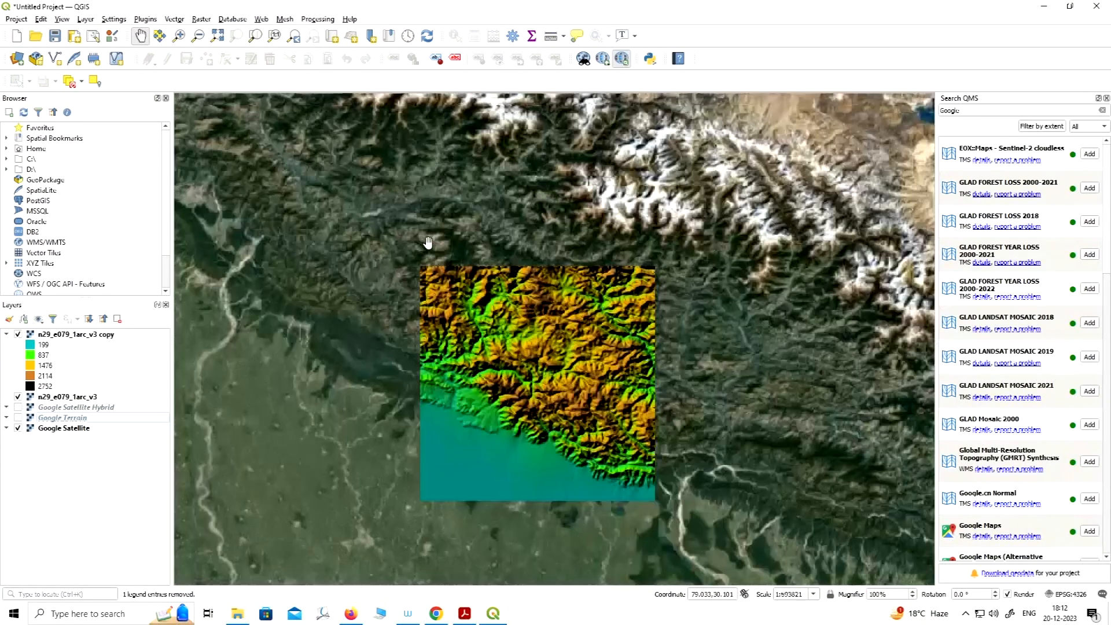
pyautogui.scroll(-1, 559, 254)
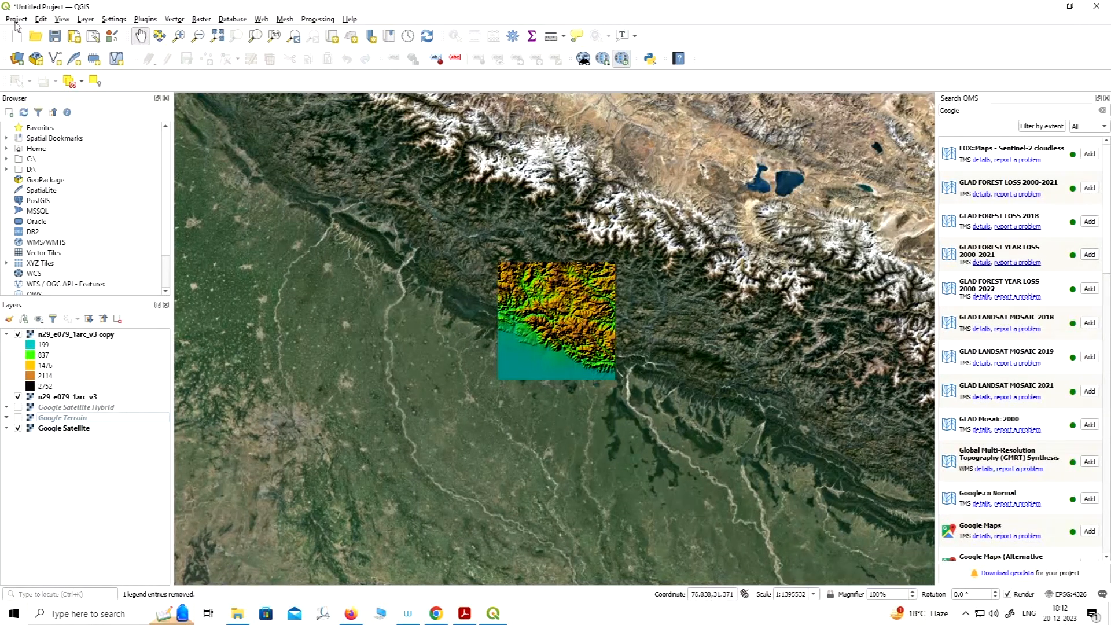
# Search all plugins for mapsw and install the MapSwipe Tool plugin.
pyautogui.click(145, 19)
pyautogui.click(171, 32)
pyautogui.moveTo(515, 163); pyautogui.dragTo(467, 161)
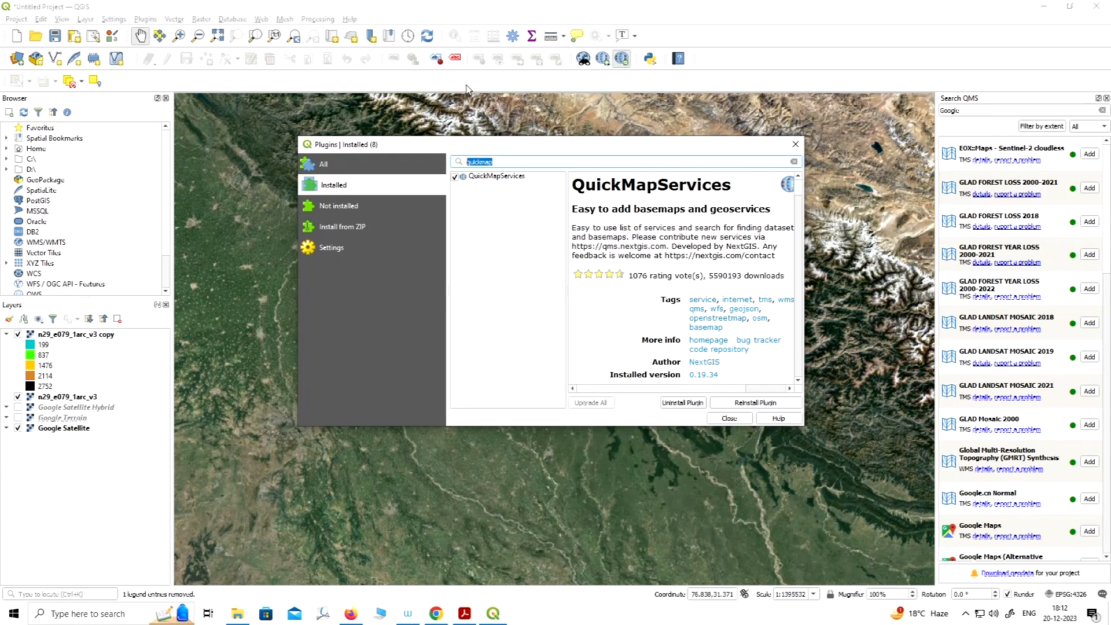
pyautogui.write('ma')
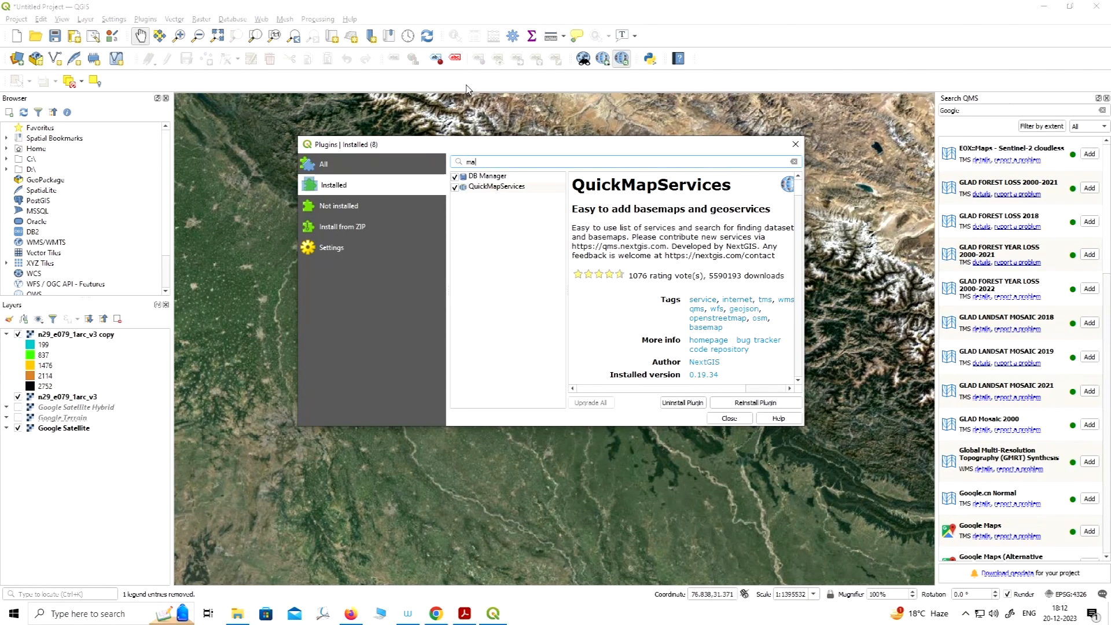
pyautogui.write('psw')
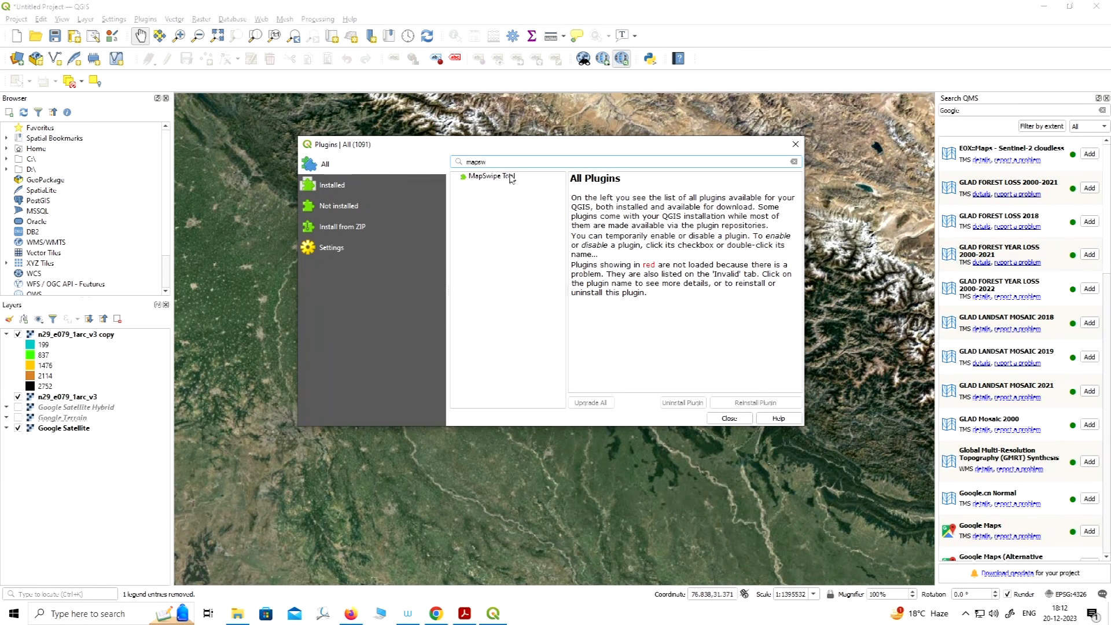
pyautogui.click(496, 176)
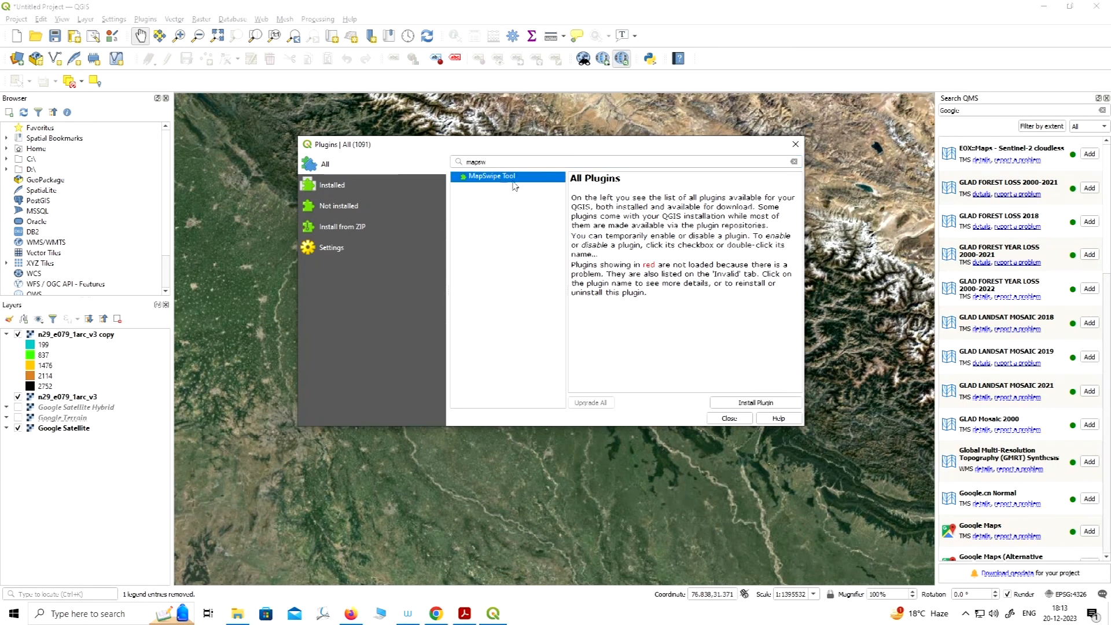
pyautogui.click(766, 404)
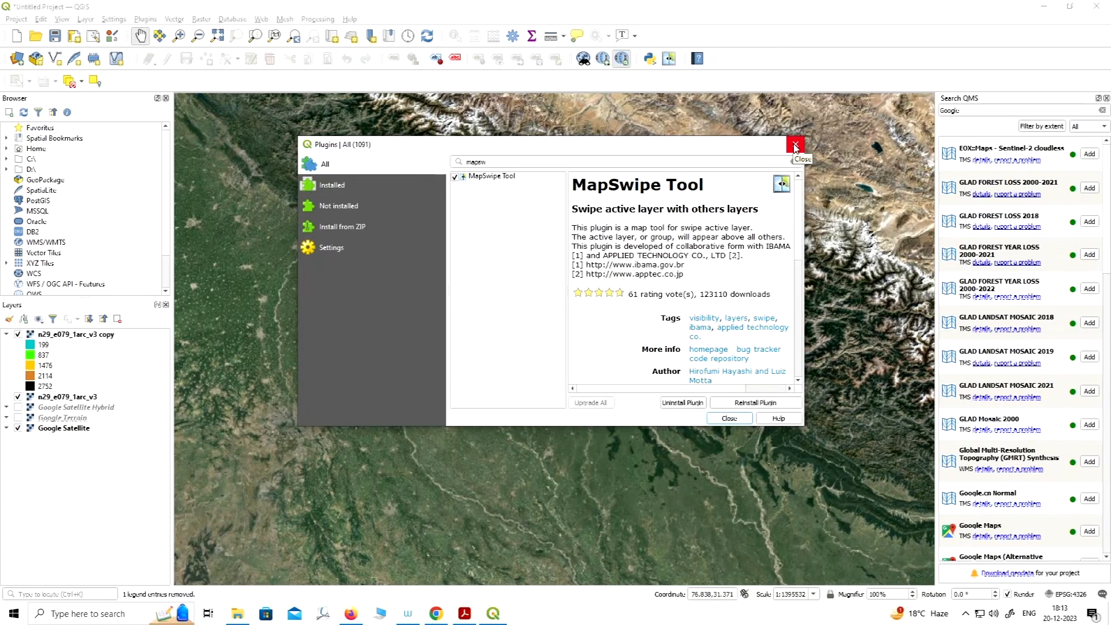
pyautogui.click(794, 146)
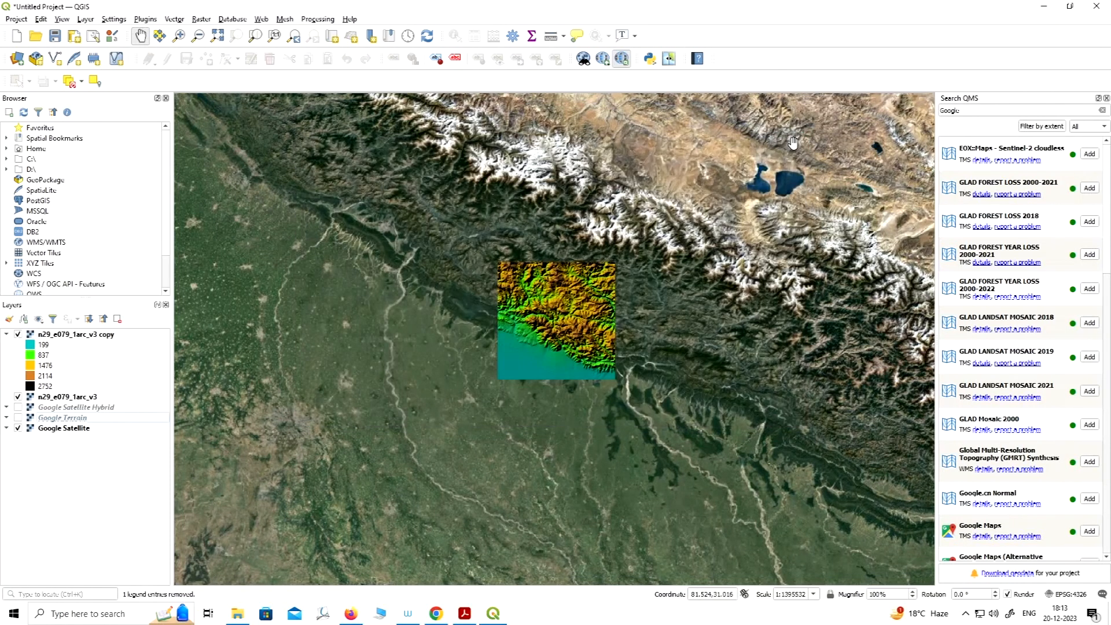
# Swipe the n29_e079_1arc_v3 copy layer across the raster area with the MapSwipe Tool to compare it with the hillshade beneath.
pyautogui.click(671, 59)
pyautogui.click(84, 335)
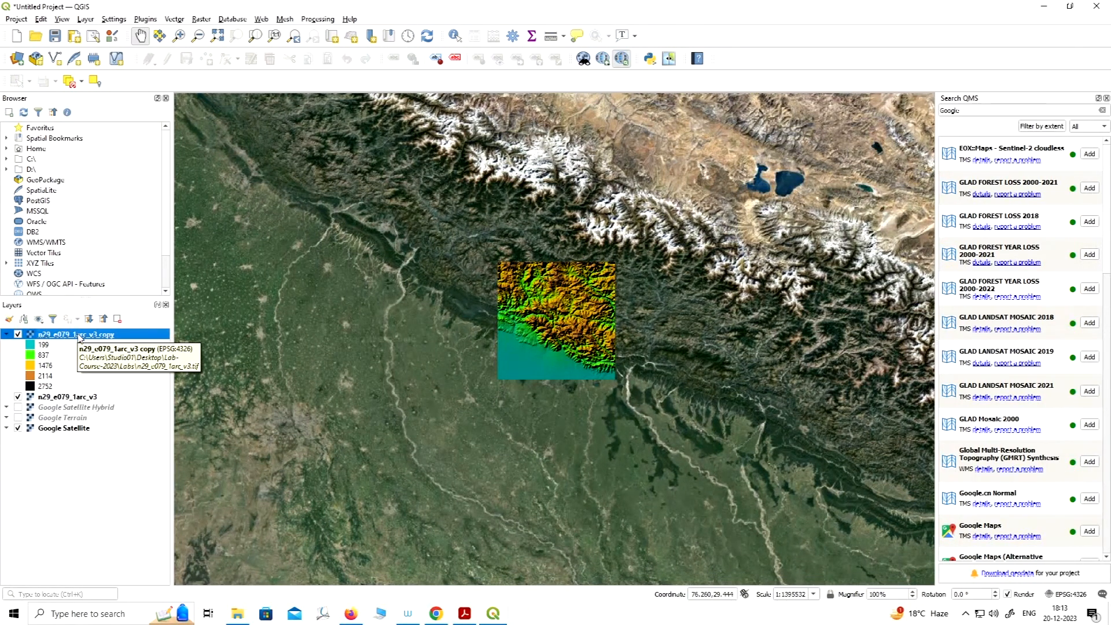
pyautogui.click(669, 59)
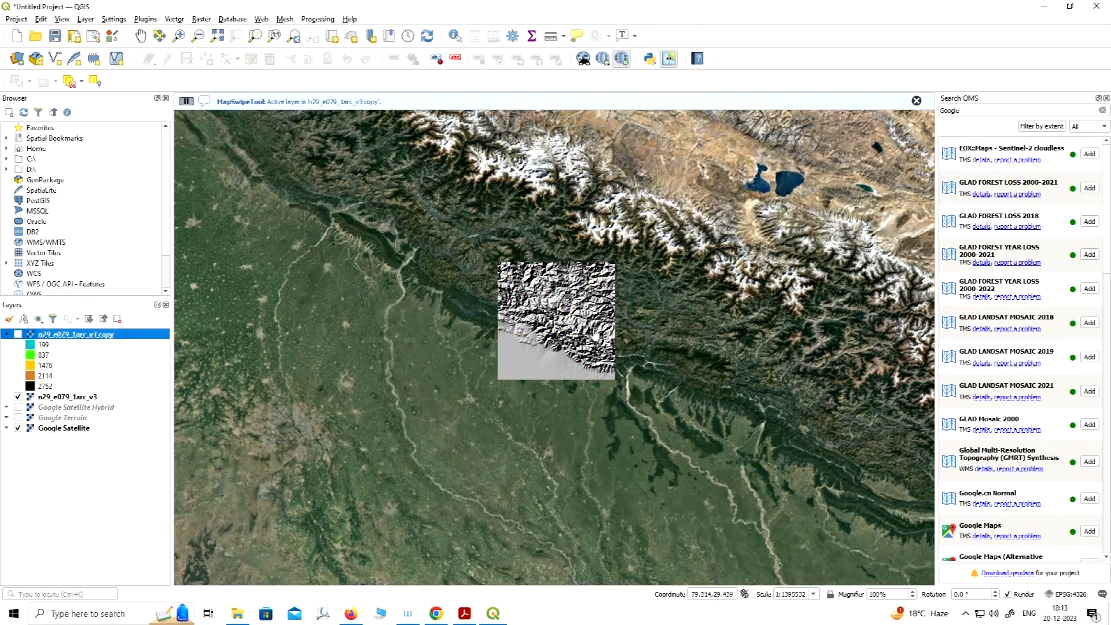
pyautogui.moveTo(613, 334); pyautogui.dragTo(536, 365)
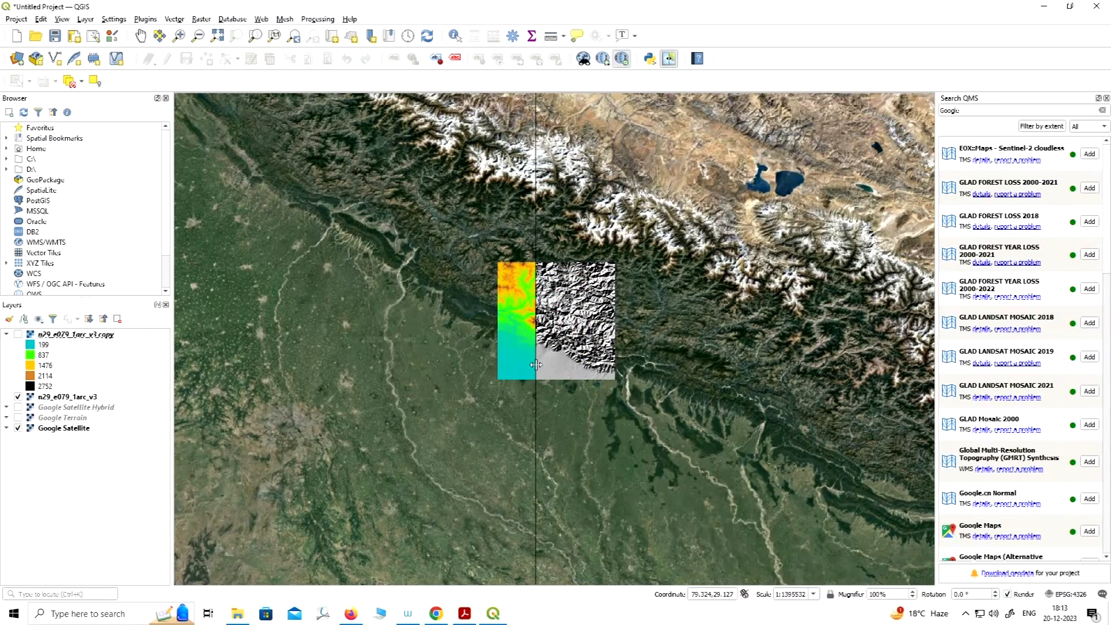
pyautogui.moveTo(536, 364); pyautogui.dragTo(595, 360)
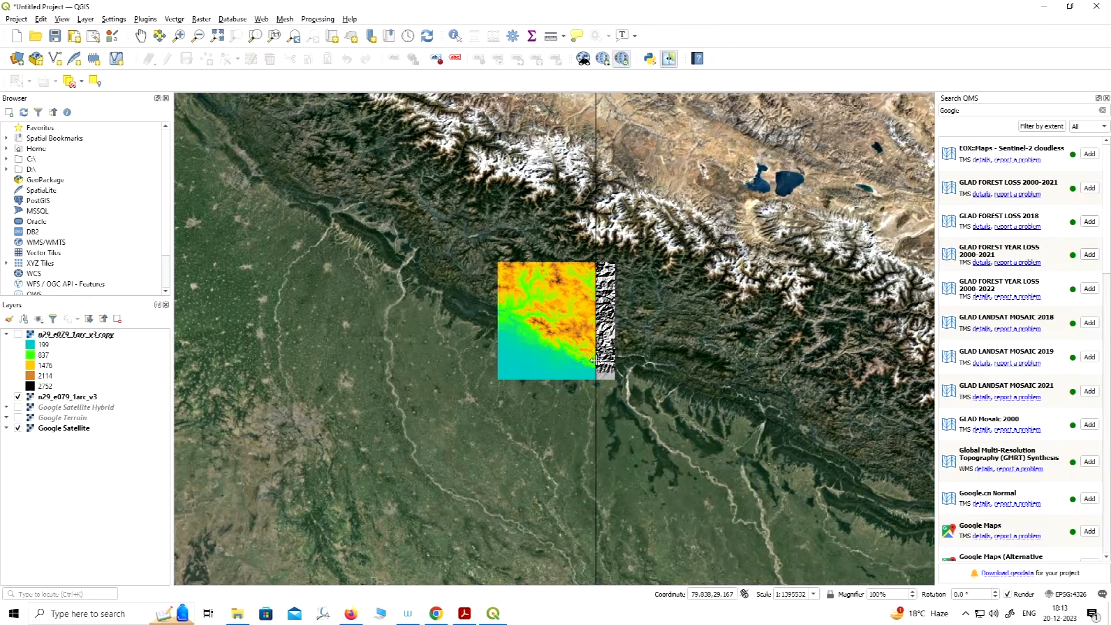
pyautogui.moveTo(596, 360); pyautogui.dragTo(638, 359)
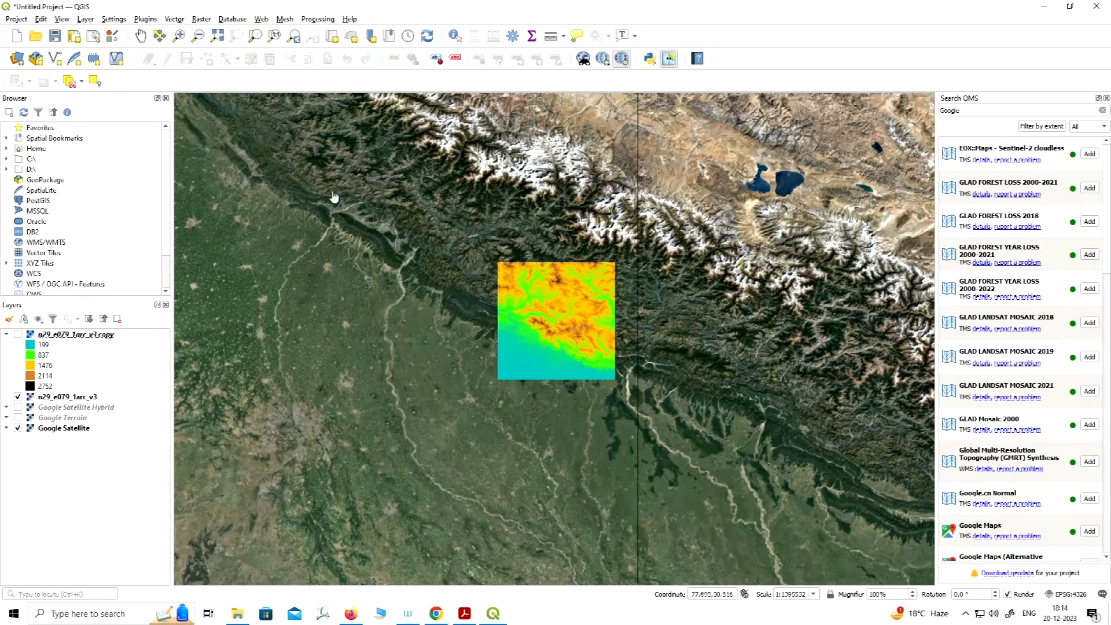